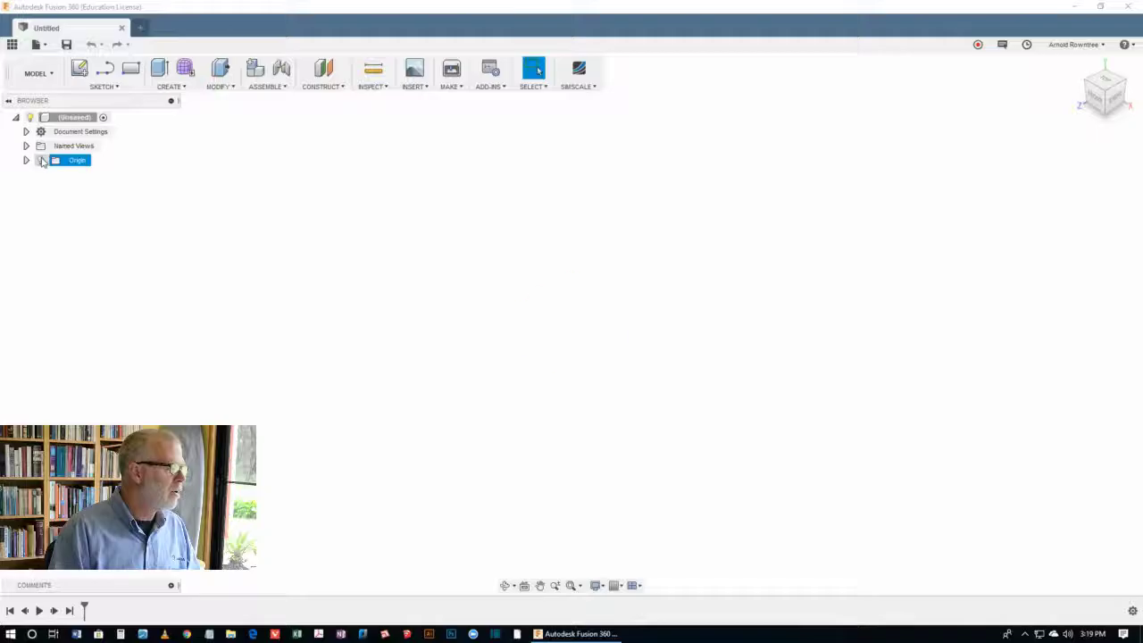
# Show the origin planes and start a new sketch on the front origin plane
pyautogui.click(40, 160)
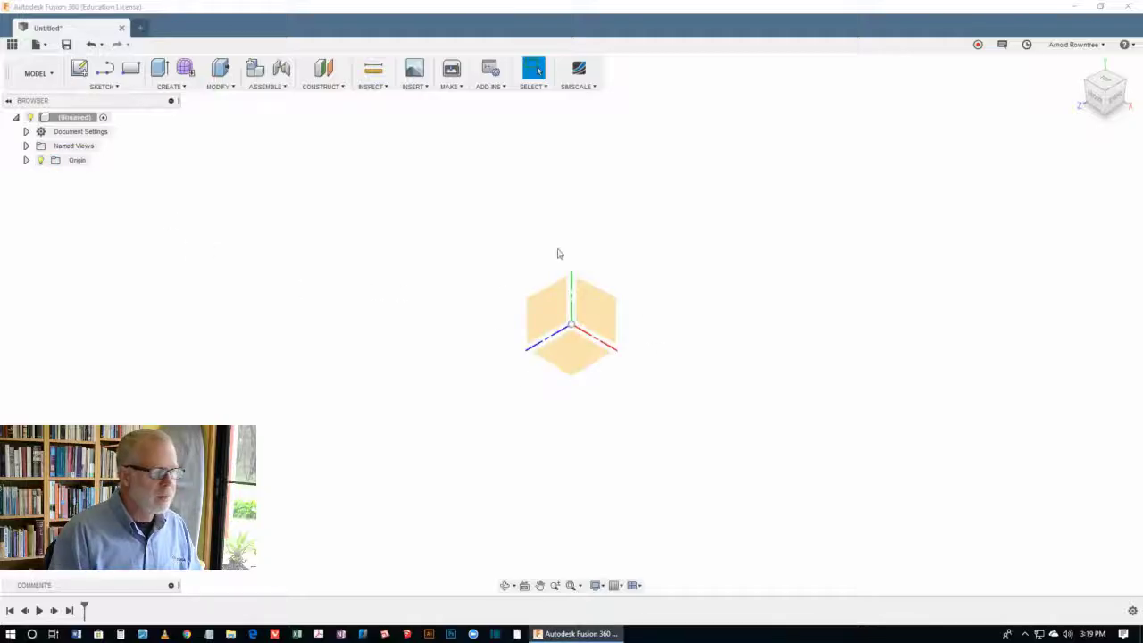
pyautogui.rightClick(750, 165)
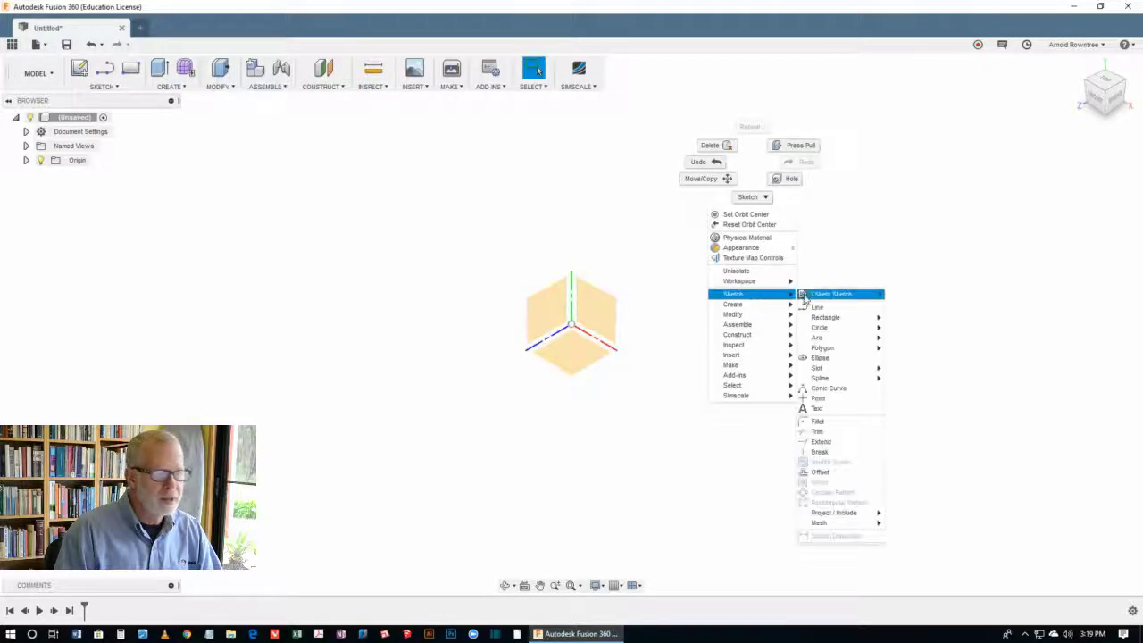
pyautogui.click(817, 297)
pyautogui.click(615, 308)
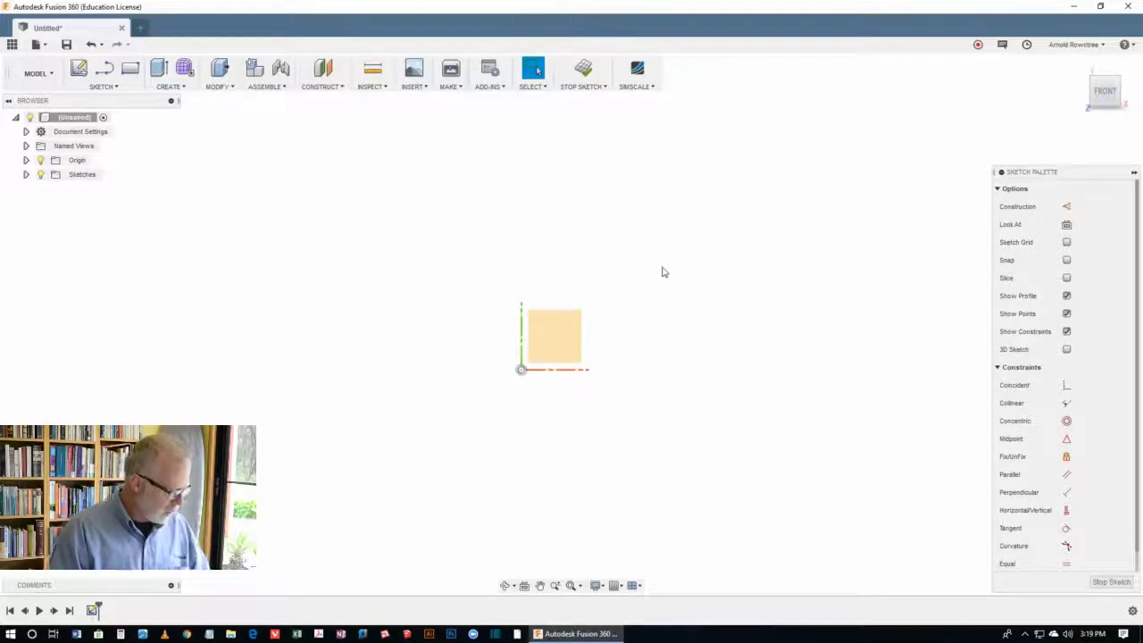
# Draw a closed L-shaped profile with the Line tool: tall upright on the left, base to the right
pyautogui.press('l')
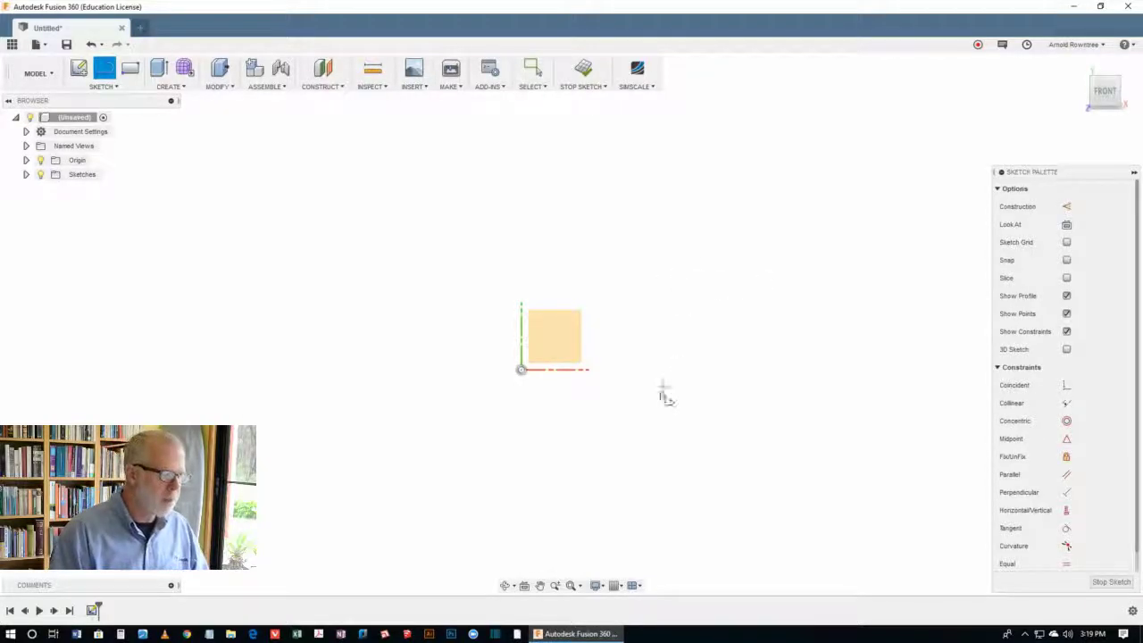
pyautogui.click(643, 407)
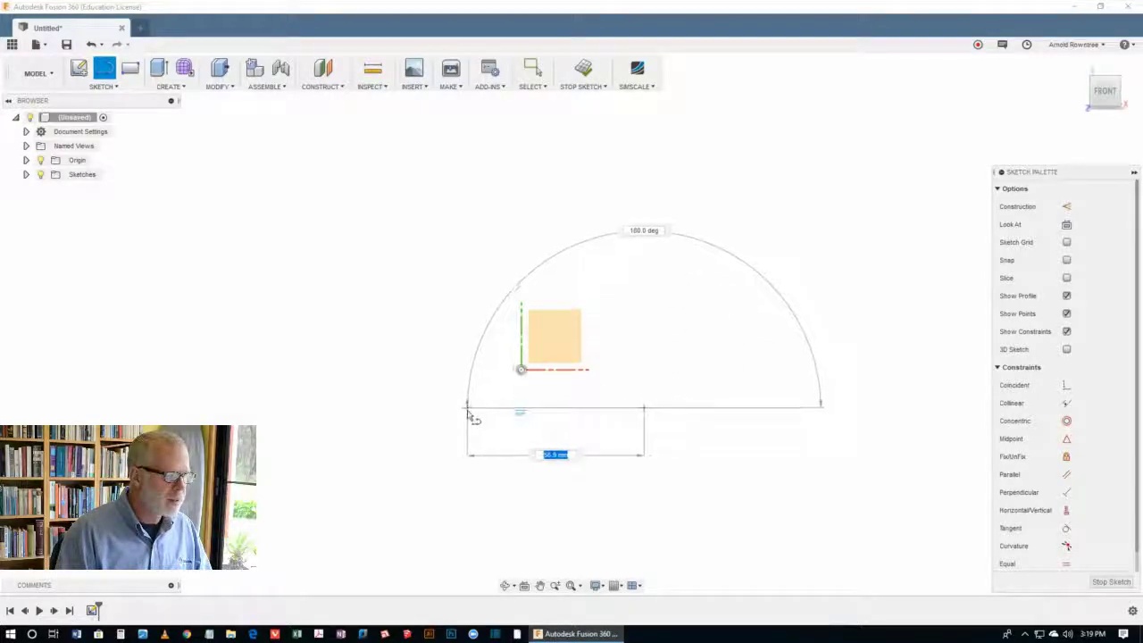
pyautogui.click(472, 407)
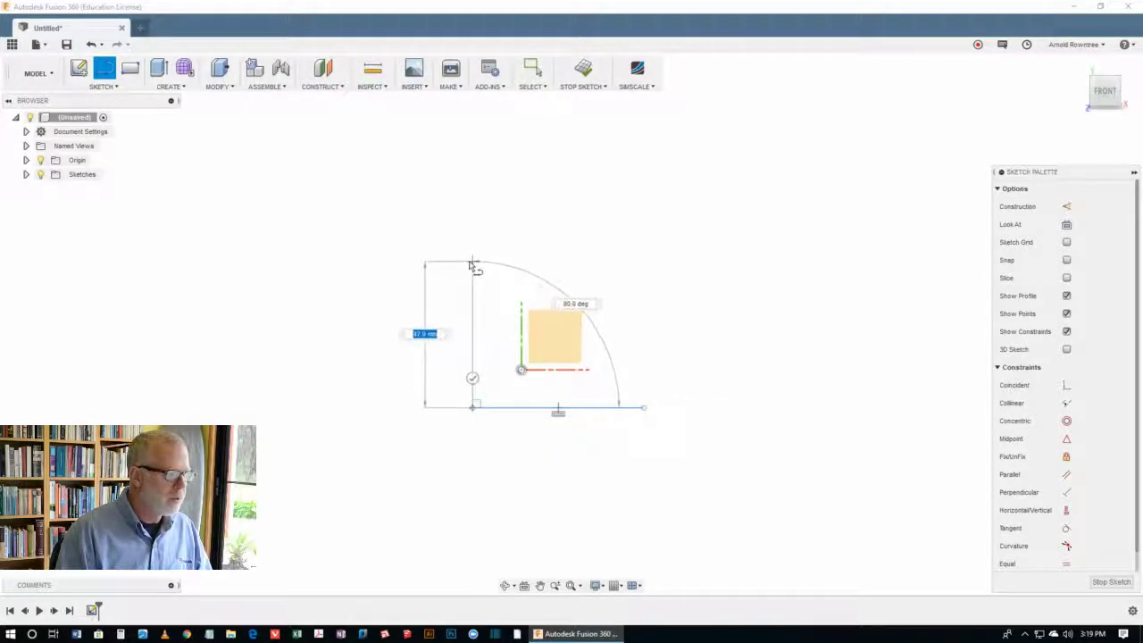
pyautogui.click(472, 261)
pyautogui.click(533, 261)
pyautogui.click(533, 385)
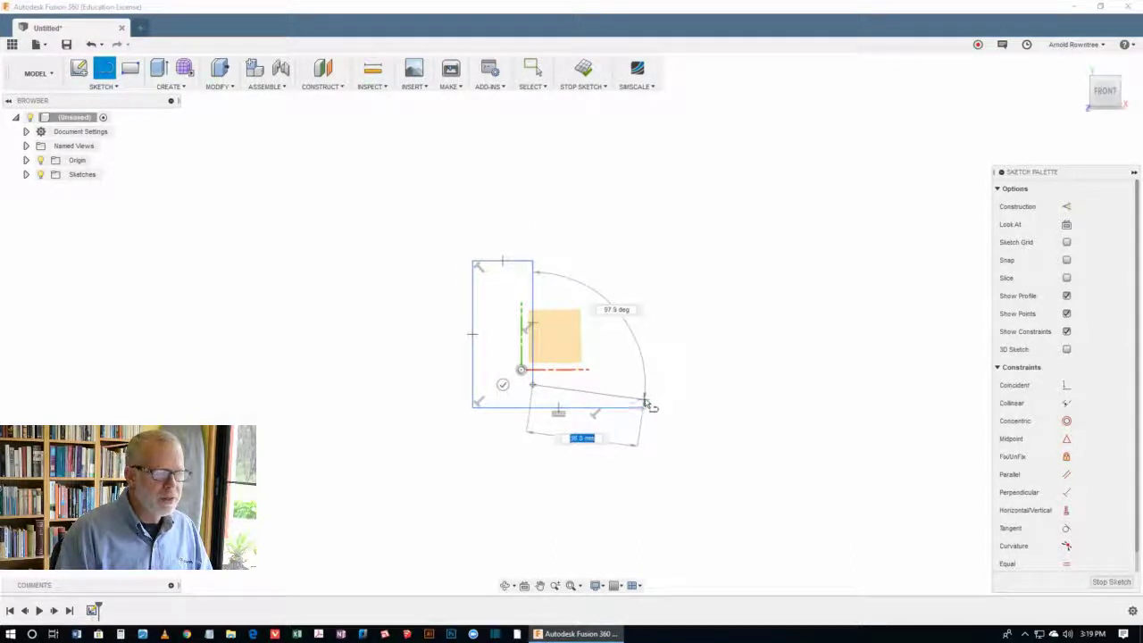
pyautogui.click(646, 401)
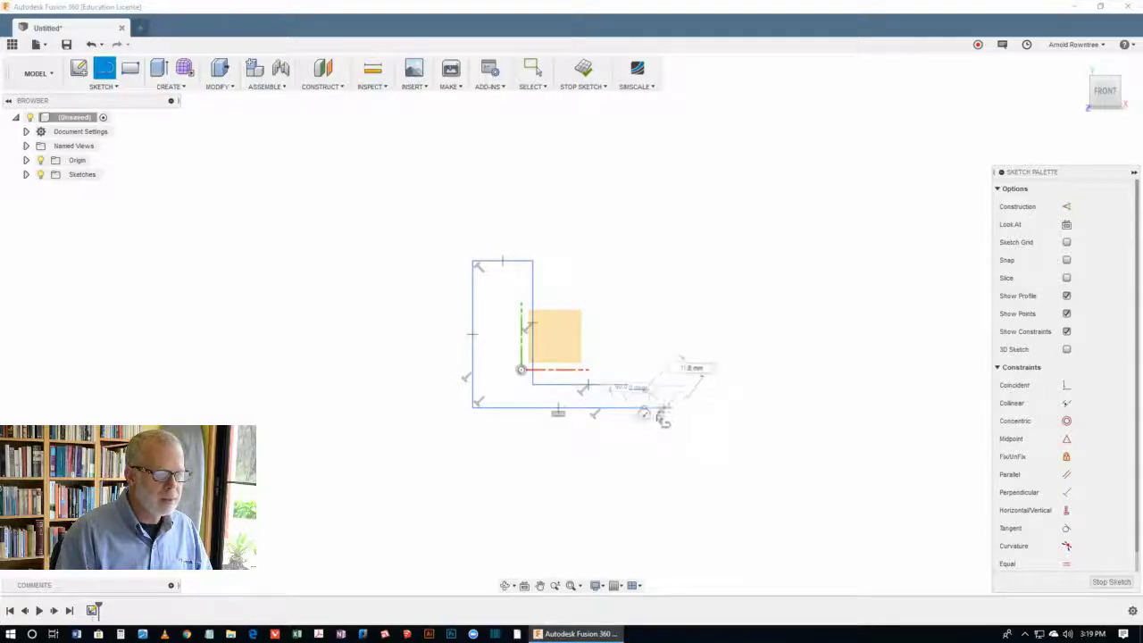
pyautogui.click(666, 409)
pyautogui.click(650, 390)
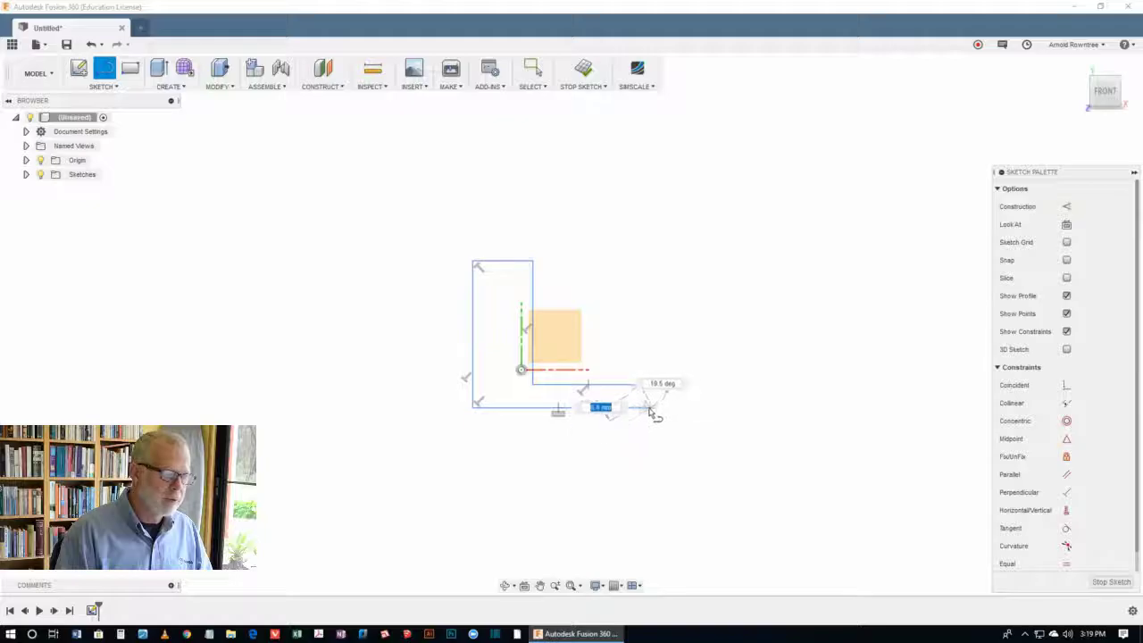
pyautogui.click(645, 408)
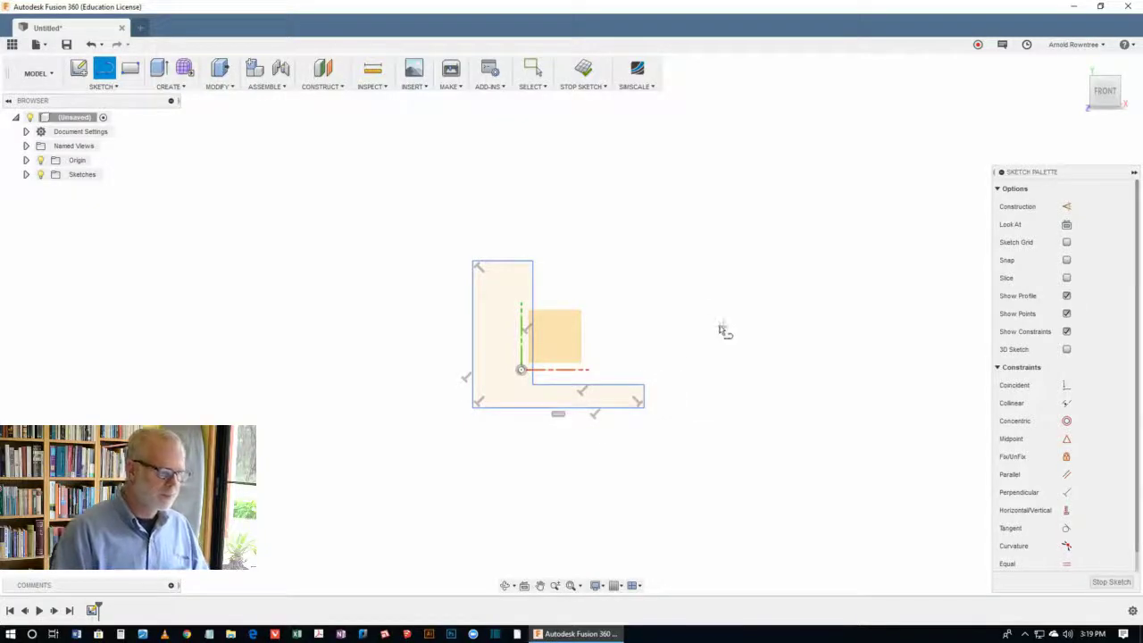
# Dimension the L-profile with a 47 height and an 80 bottom width
pyautogui.press('Escape')
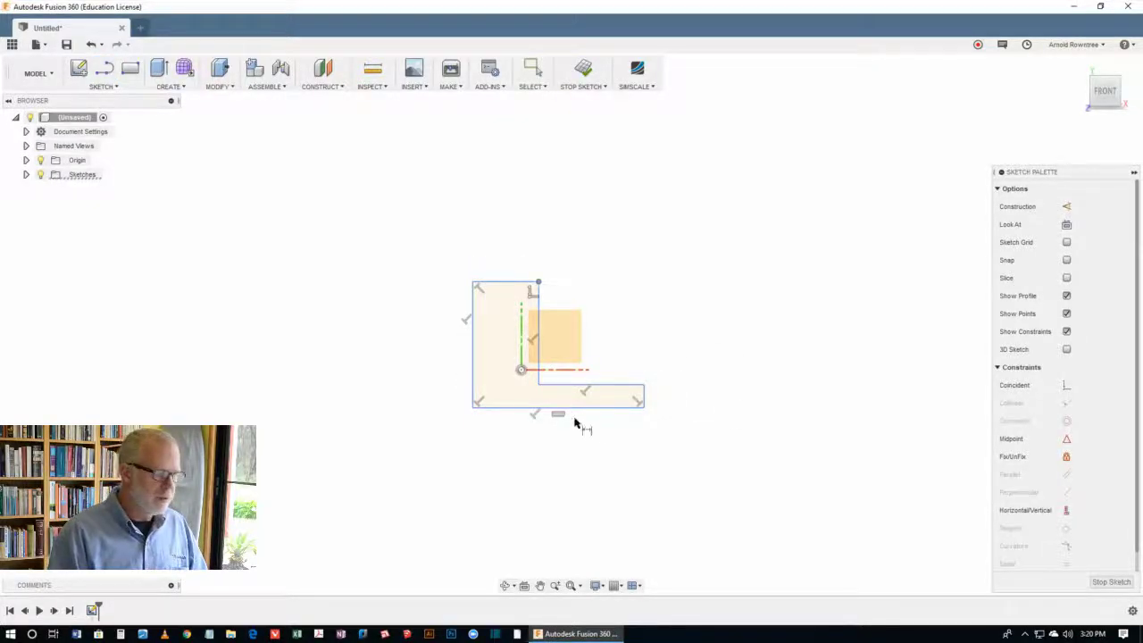
pyautogui.click(582, 408)
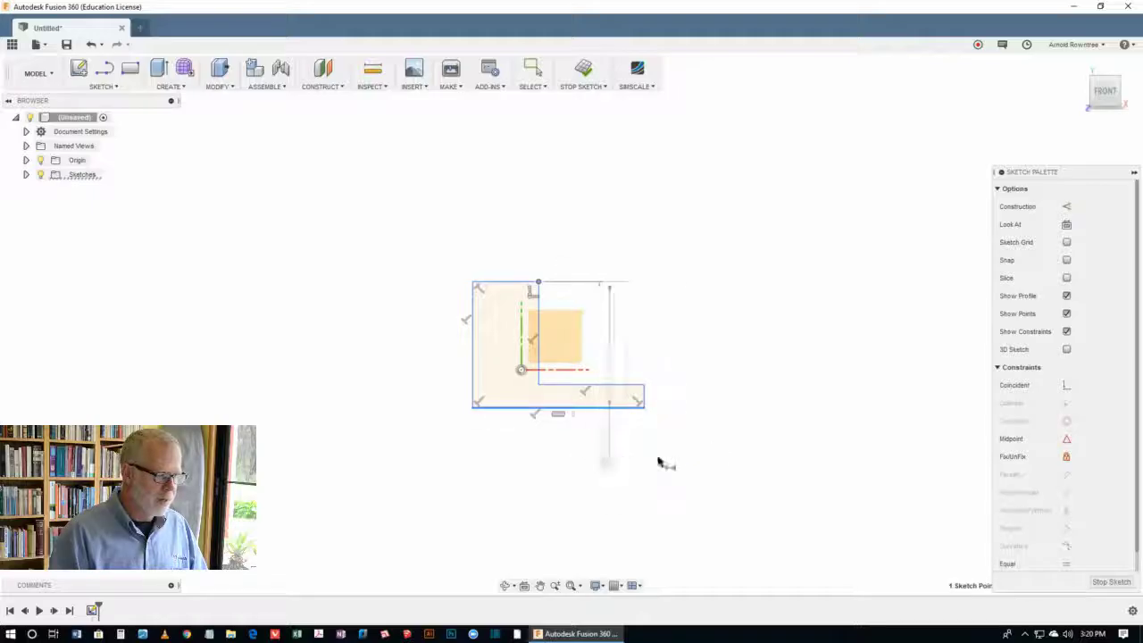
pyautogui.click(728, 408)
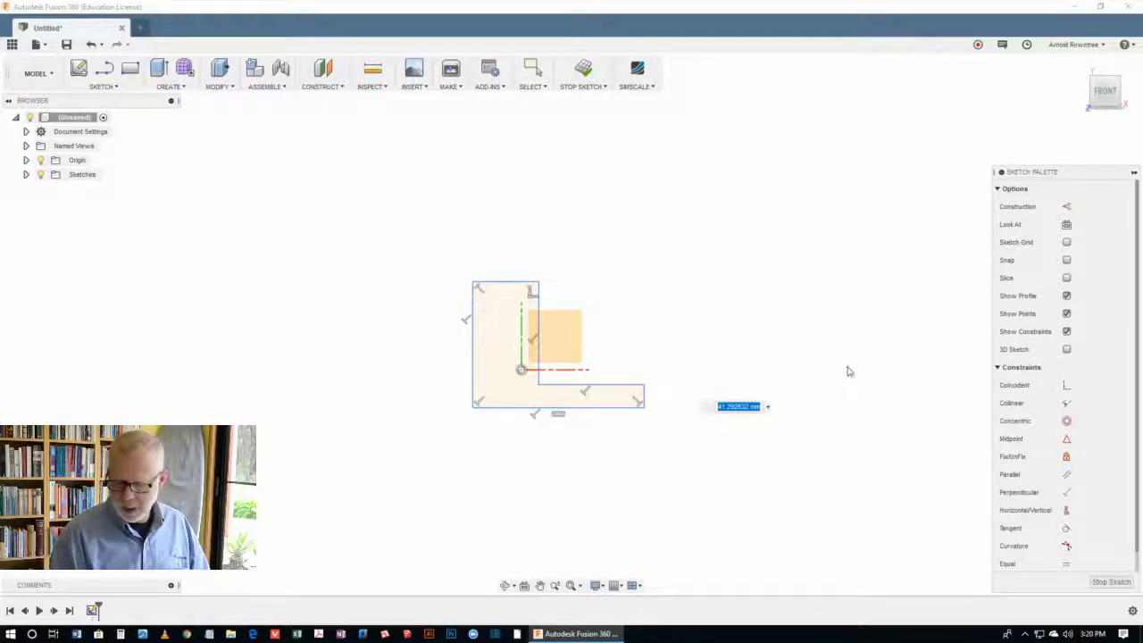
pyautogui.write('47')
pyautogui.press('Return')
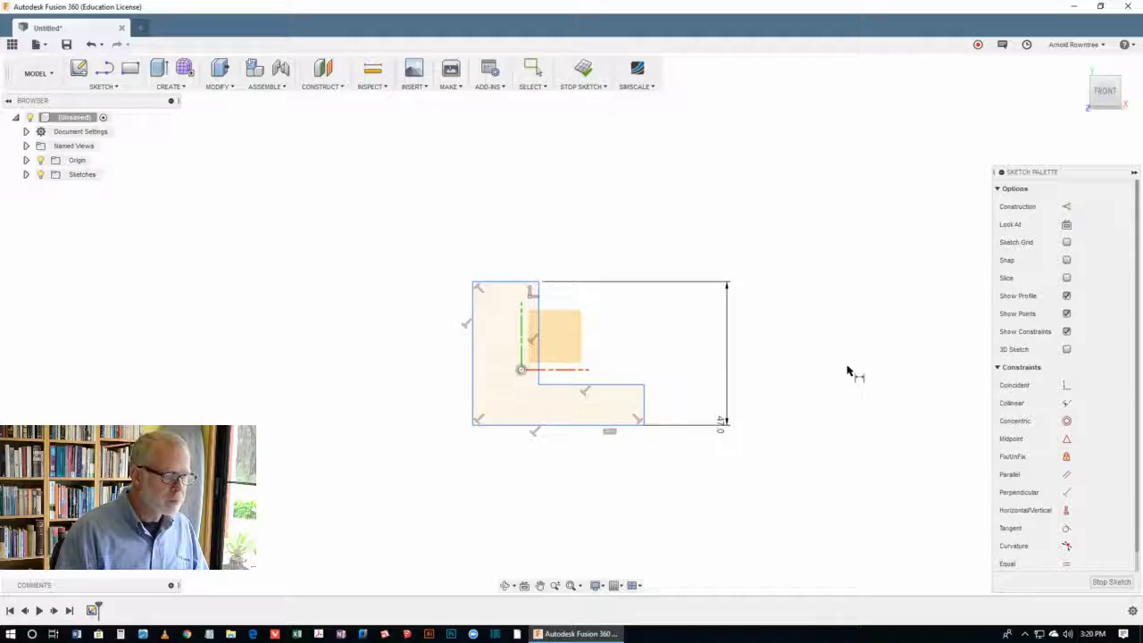
pyautogui.click(577, 427)
pyautogui.click(572, 492)
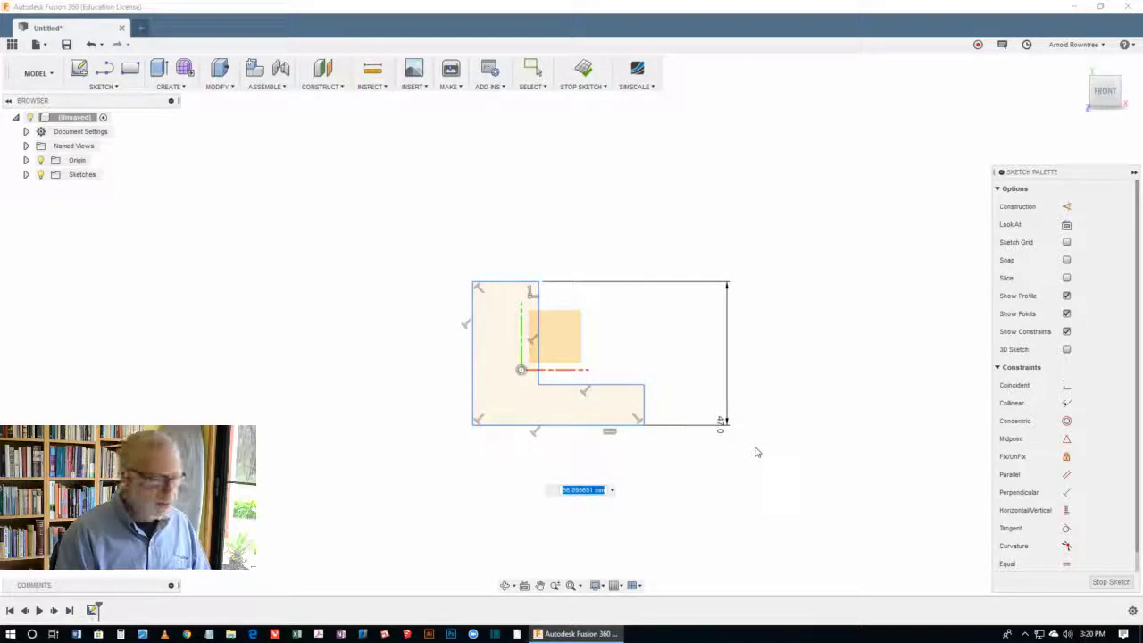
pyautogui.write('80')
pyautogui.press('Return')
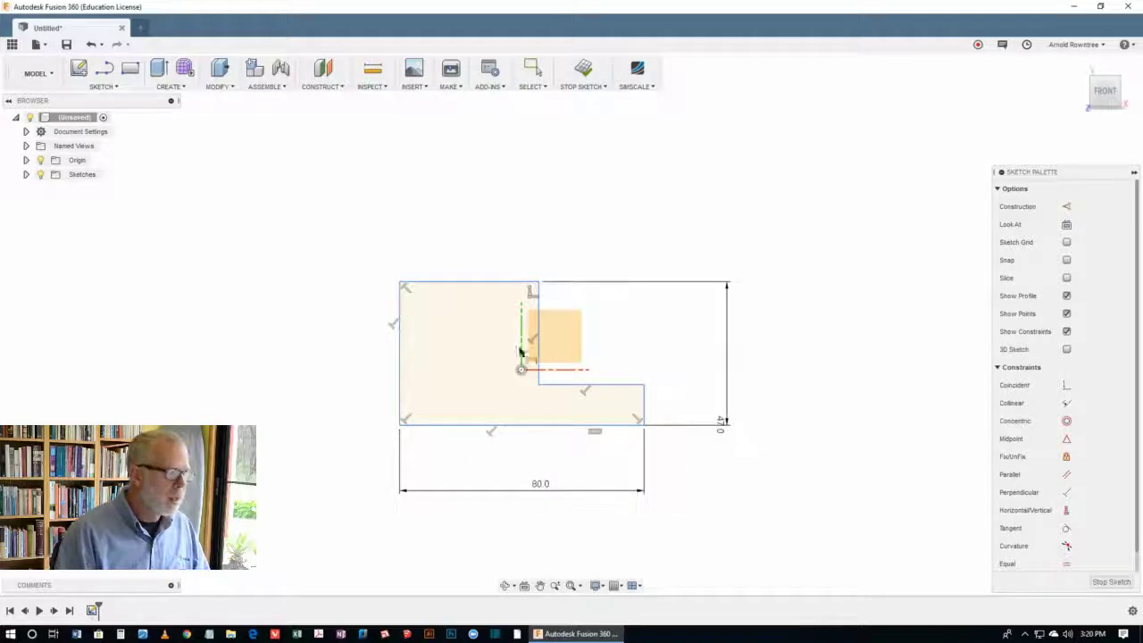
# Set the upright's top width to 20, correcting the mistyped 200, and the base thickness to 12
pyautogui.click(452, 283)
pyautogui.click(463, 246)
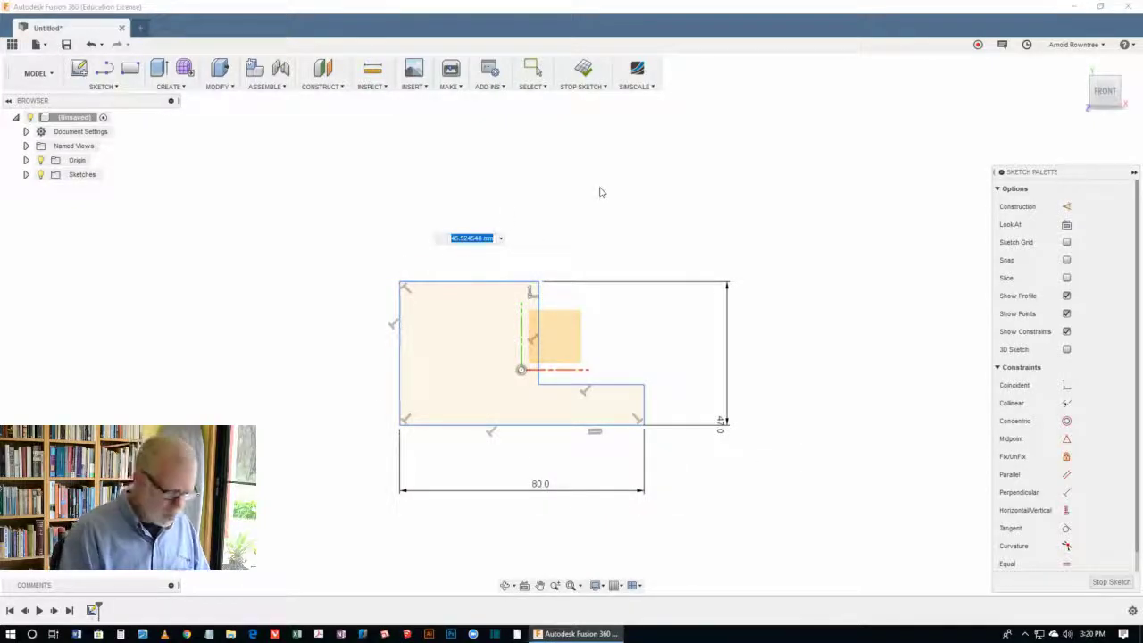
pyautogui.write('200')
pyautogui.press('Return')
pyautogui.doubleClick(671, 237)
pyautogui.write('20')
pyautogui.press('Return')
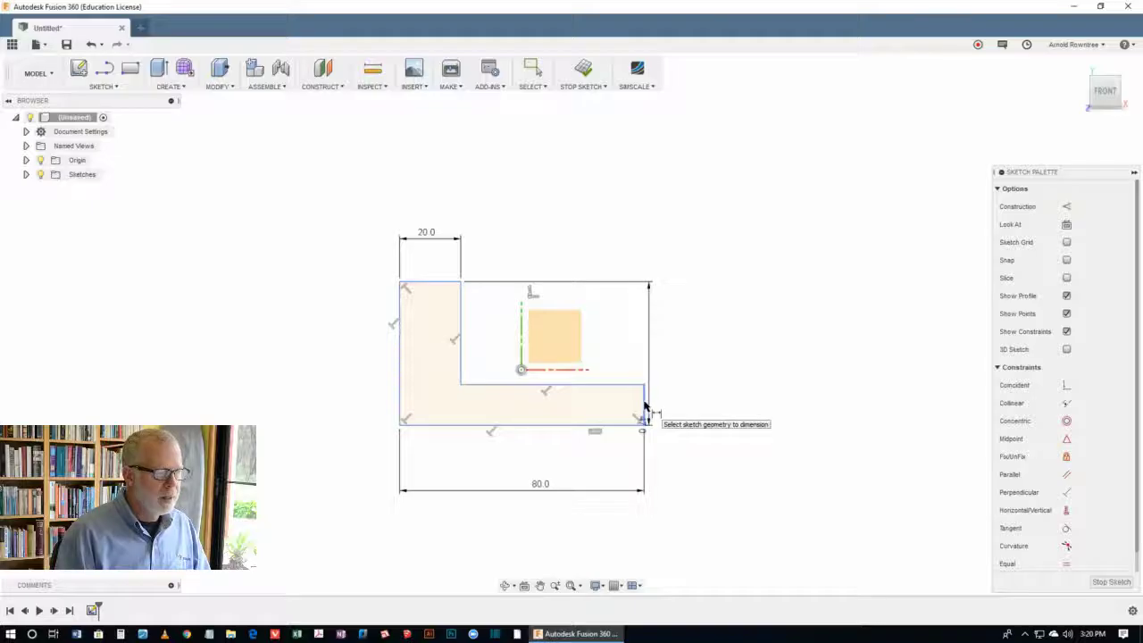
pyautogui.click(645, 406)
pyautogui.click(725, 399)
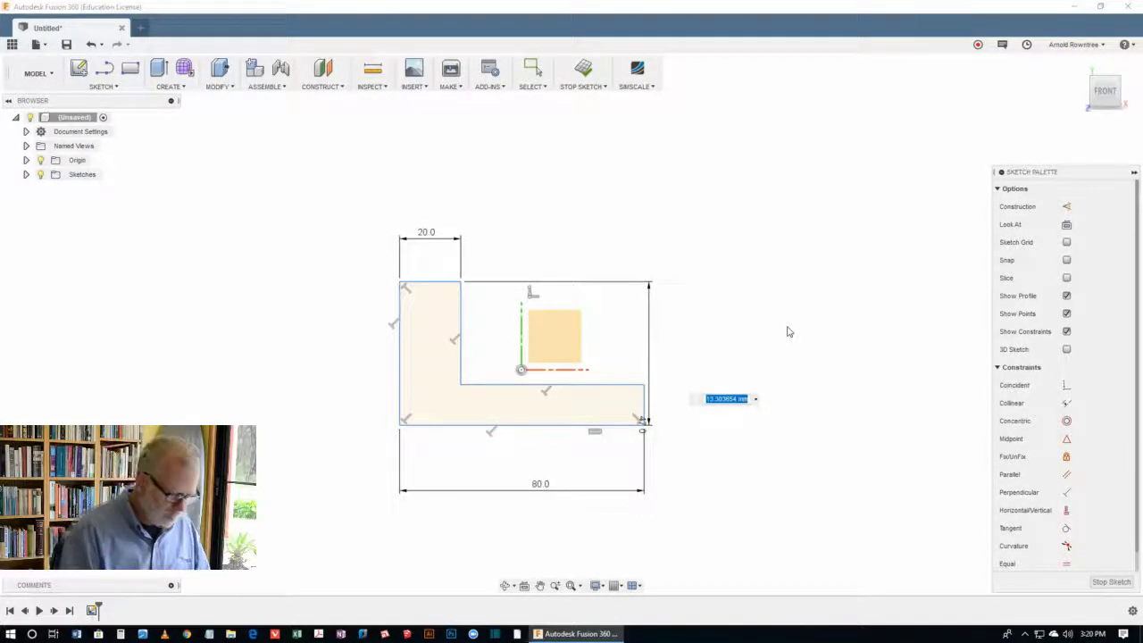
pyautogui.write('12')
pyautogui.press('Return')
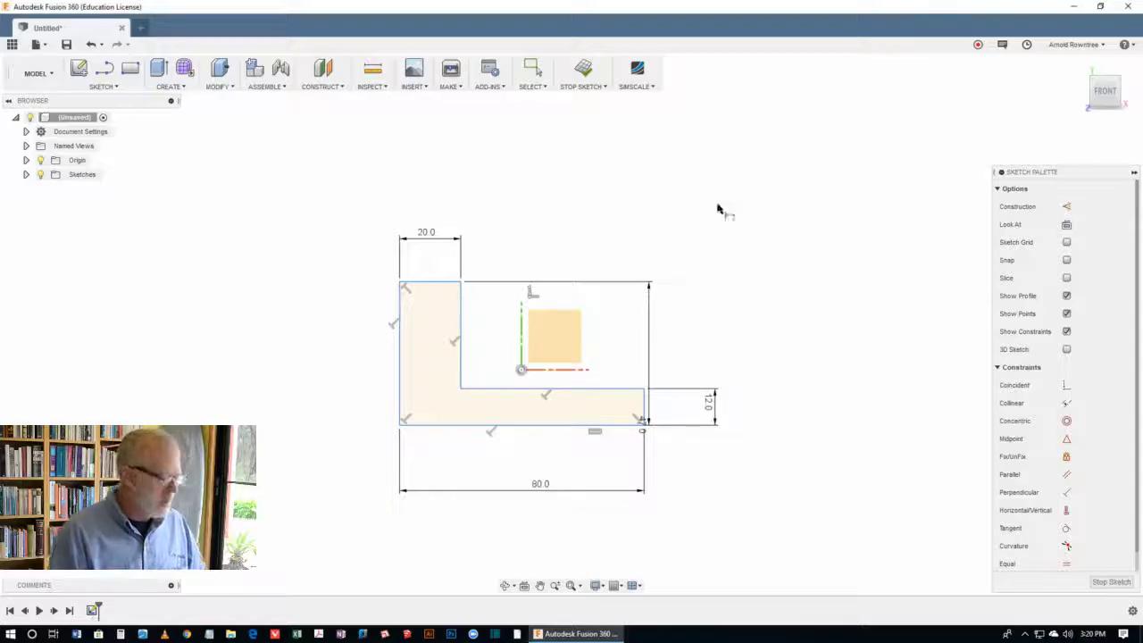
# Drag the L-sketch's inner top corner onto the origin and zoom to fit the profile
pyautogui.press('s')
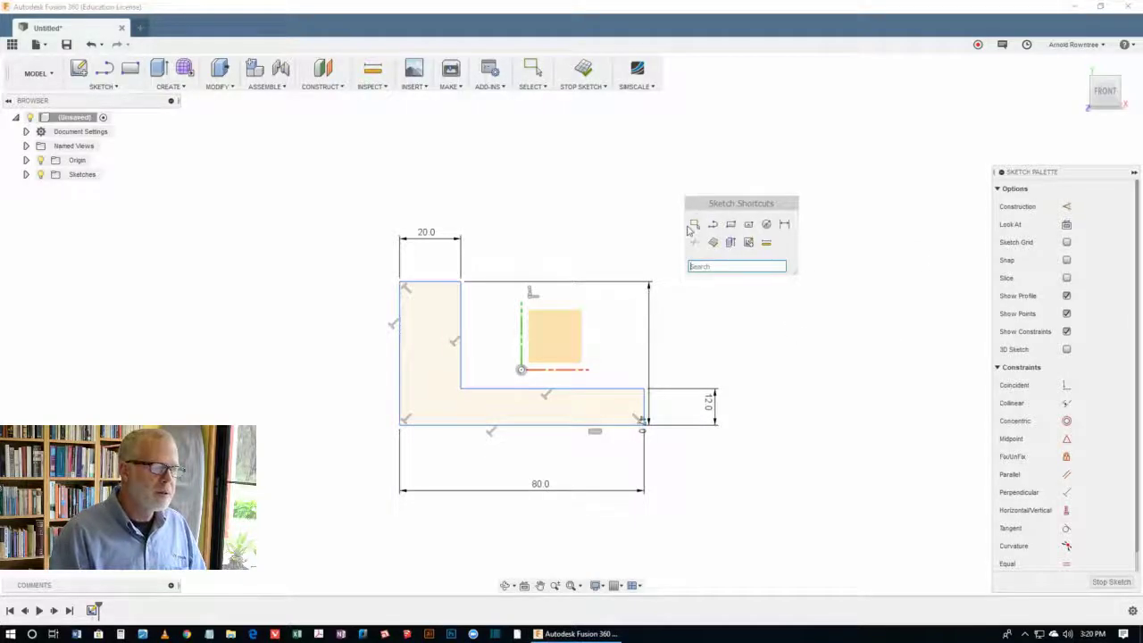
pyautogui.click(695, 223)
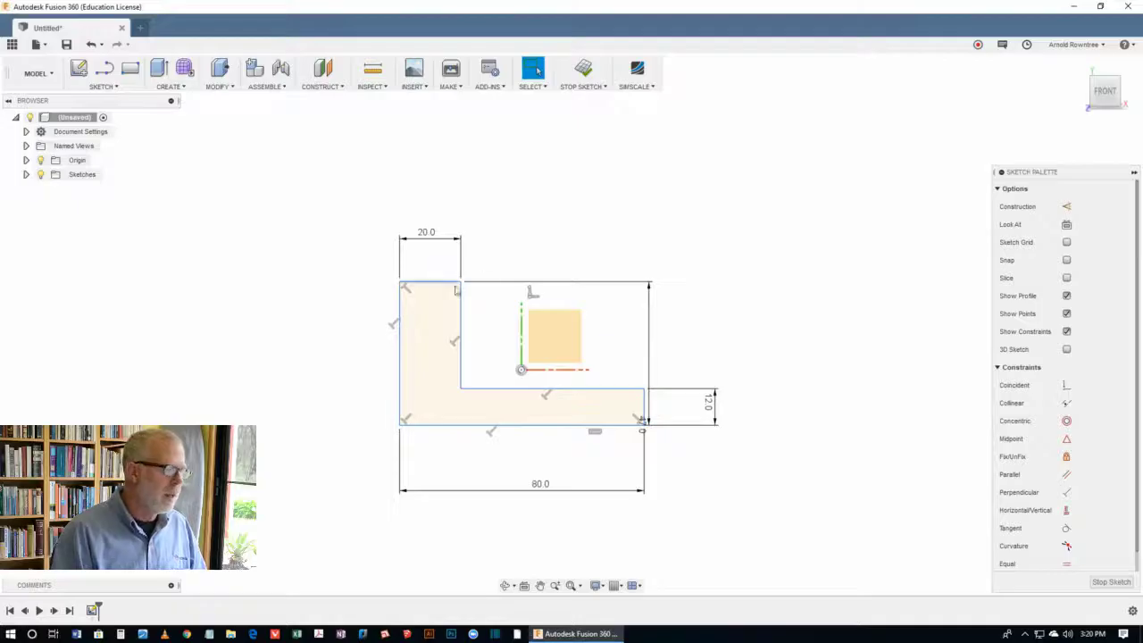
pyautogui.moveTo(460, 284)
pyautogui.mouseDown()
pyautogui.moveTo(533, 291)
pyautogui.moveTo(482, 328)
pyautogui.moveTo(530, 342)
pyautogui.moveTo(500, 365)
pyautogui.moveTo(522, 370)
pyautogui.mouseUp()
pyautogui.scroll(2, 785, 217)
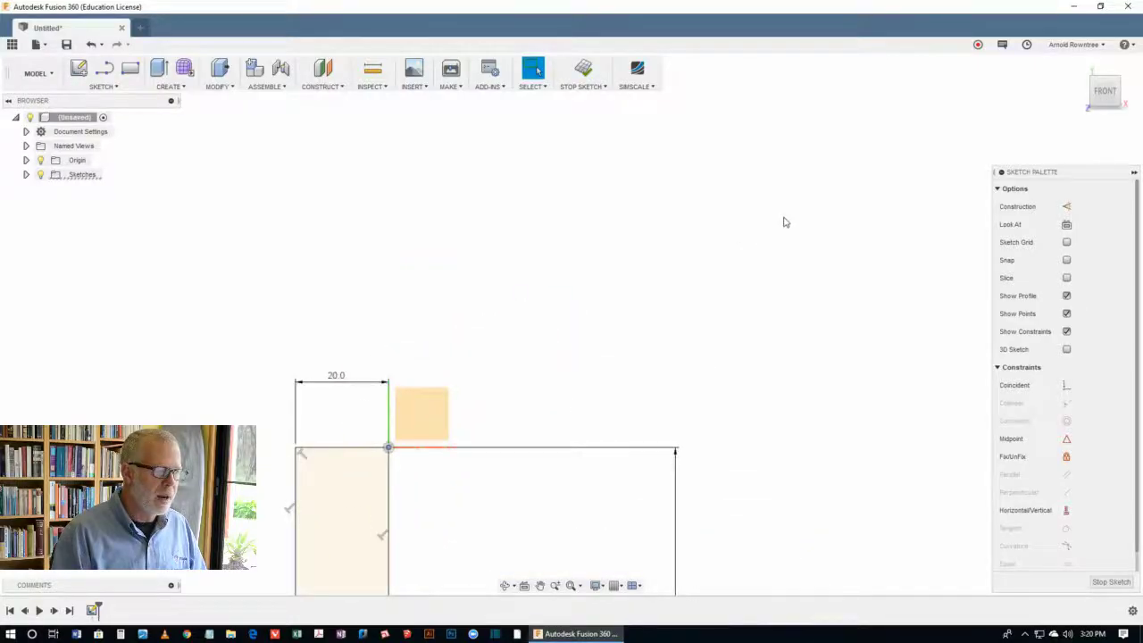
pyautogui.scroll(-3, 801, 212)
pyautogui.scroll(-1, 619, 448)
pyautogui.scroll(1, 619, 449)
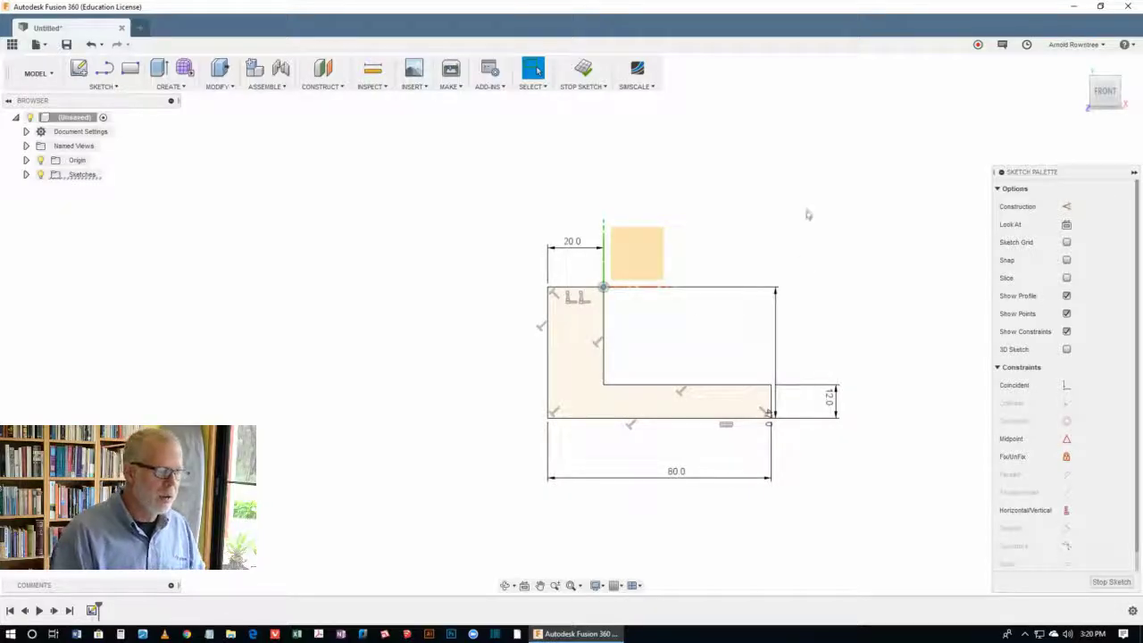
pyautogui.scroll(1, 699, 497)
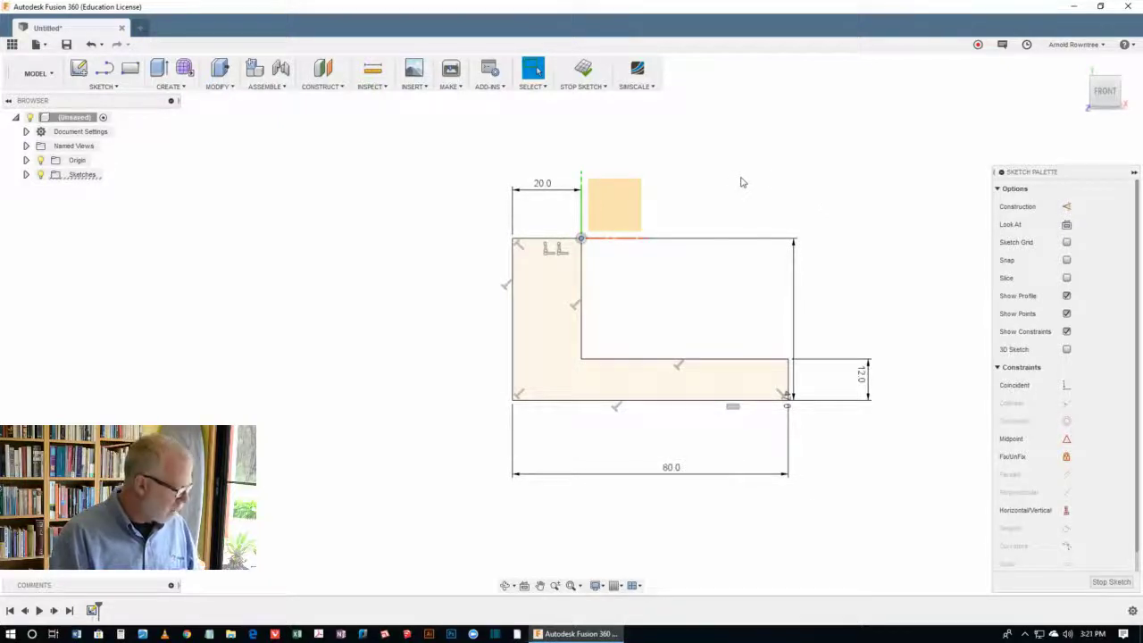
# Extrude the L-profile symmetrically with a 50 mm distance into a new body
pyautogui.press('e')
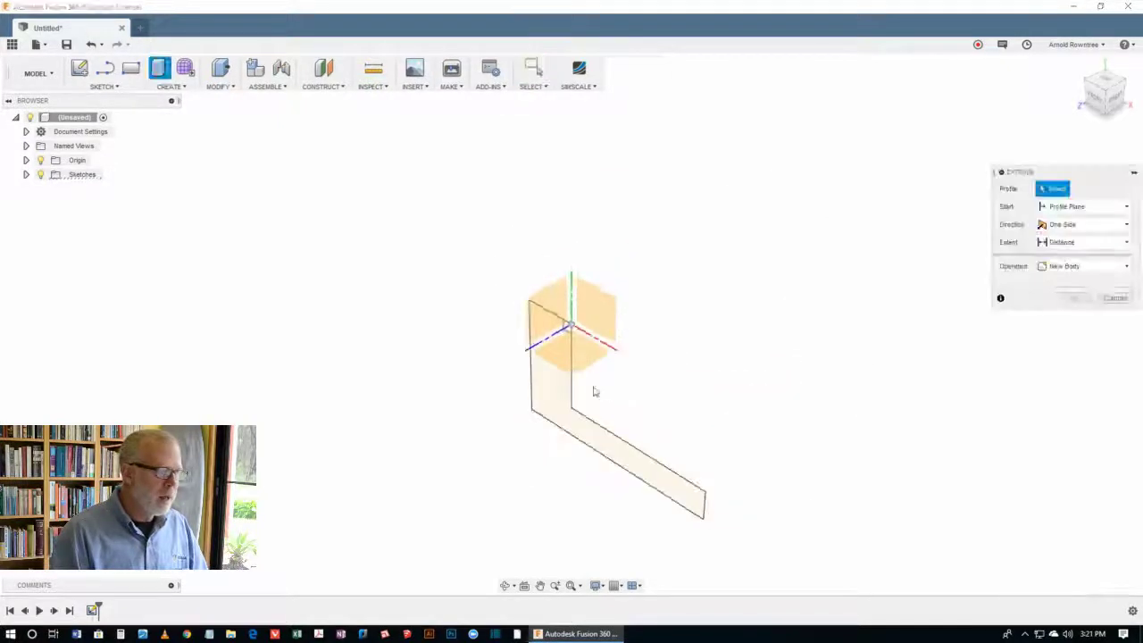
pyautogui.click(561, 403)
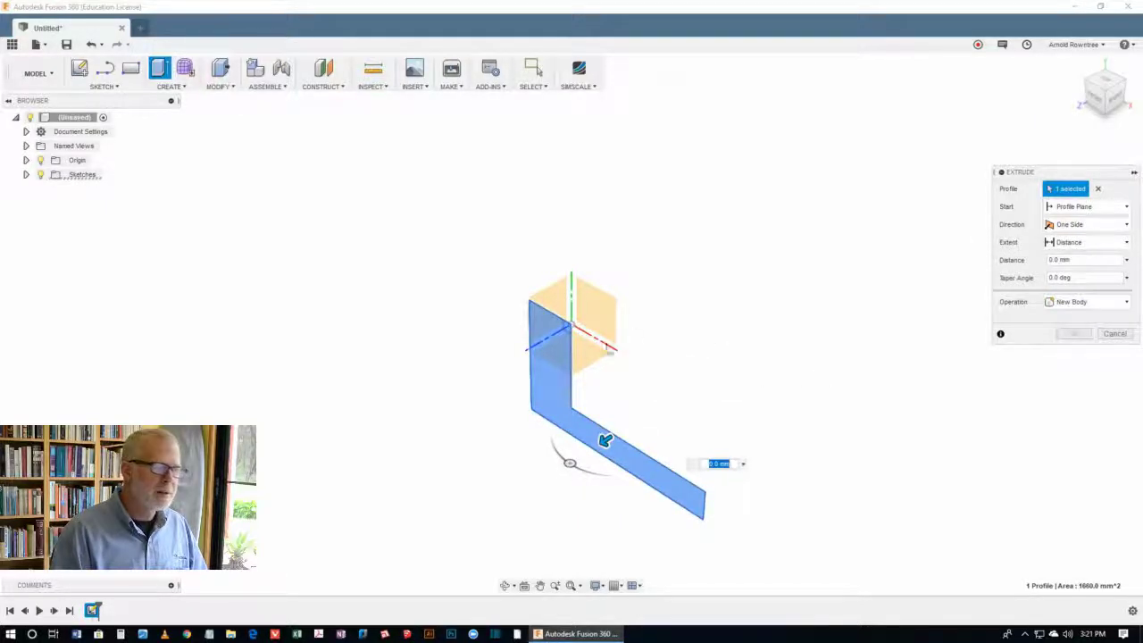
pyautogui.click(1125, 224)
pyautogui.click(1065, 272)
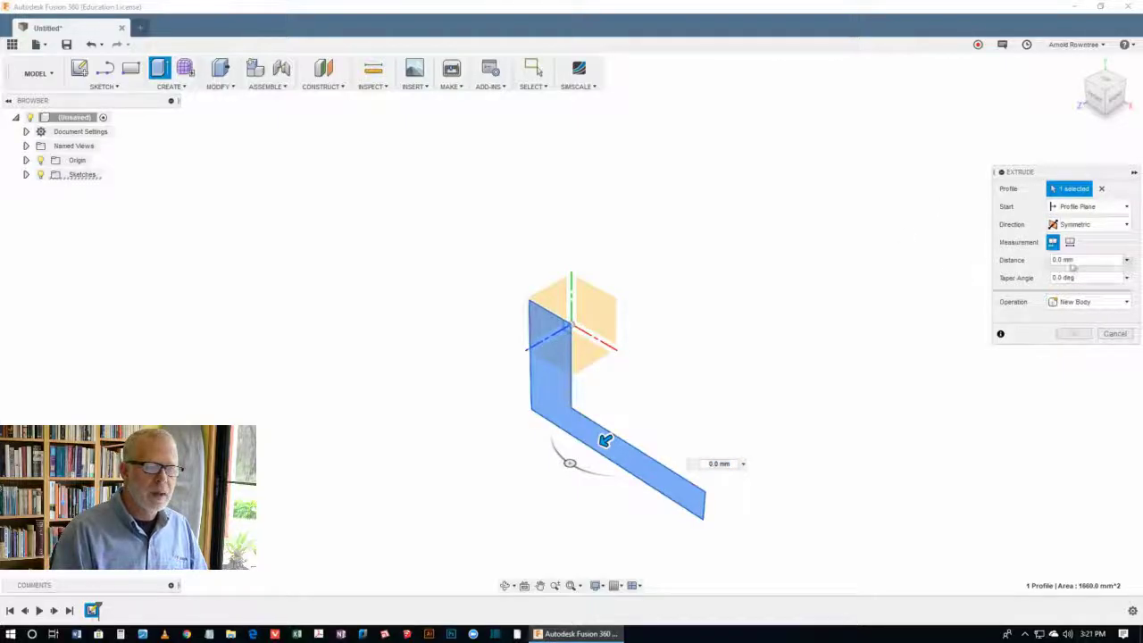
pyautogui.moveTo(1051, 259); pyautogui.dragTo(1066, 258)
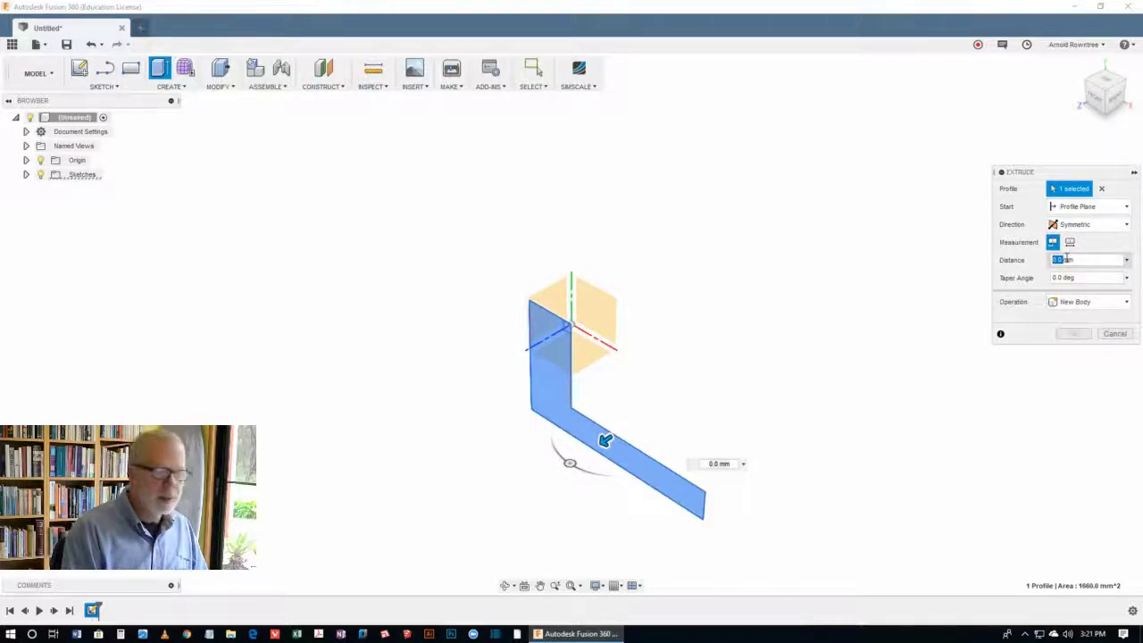
pyautogui.write('50')
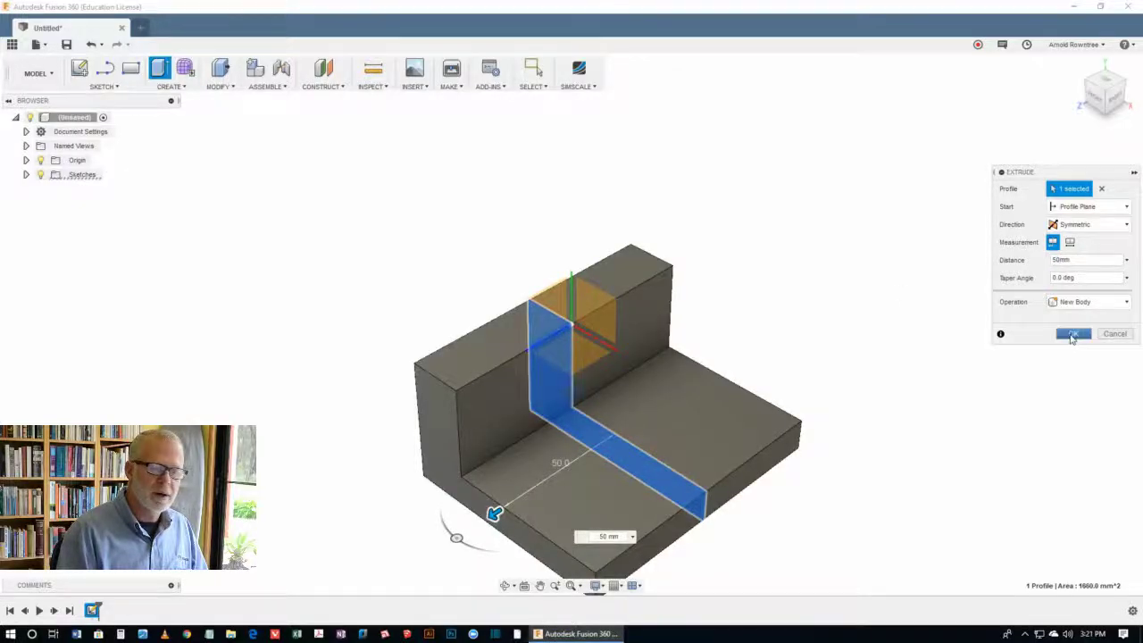
pyautogui.click(1073, 333)
pyautogui.scroll(-1, 901, 182)
pyautogui.scroll(2, 912, 162)
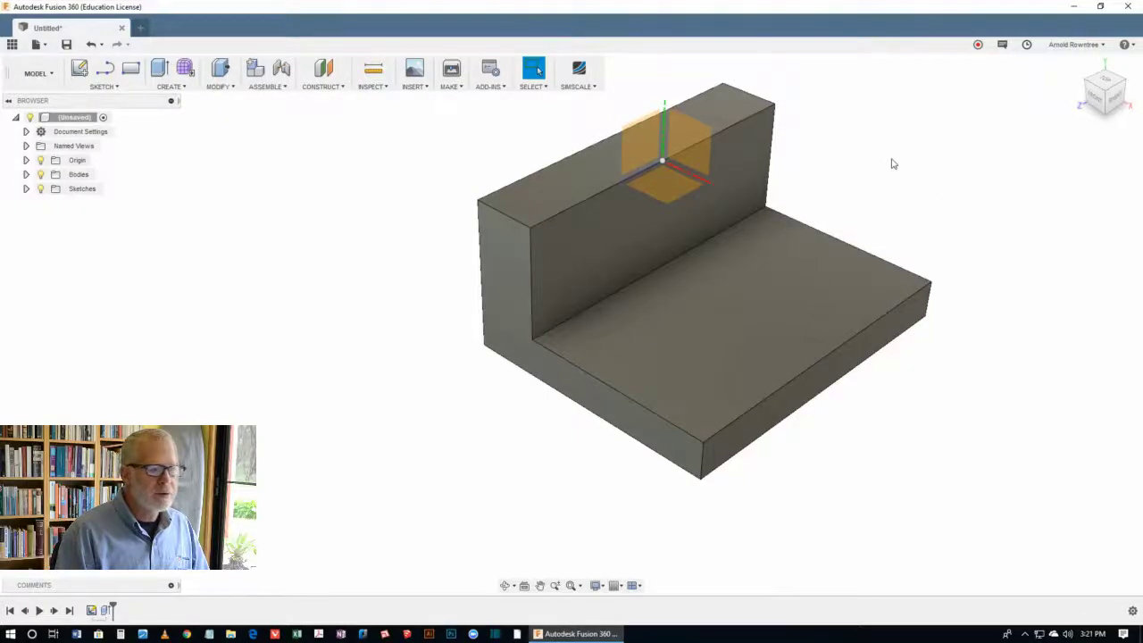
# Create a new sketch on the bracket's end face
pyautogui.rightClick(892, 162)
pyautogui.moveTo(900, 295)
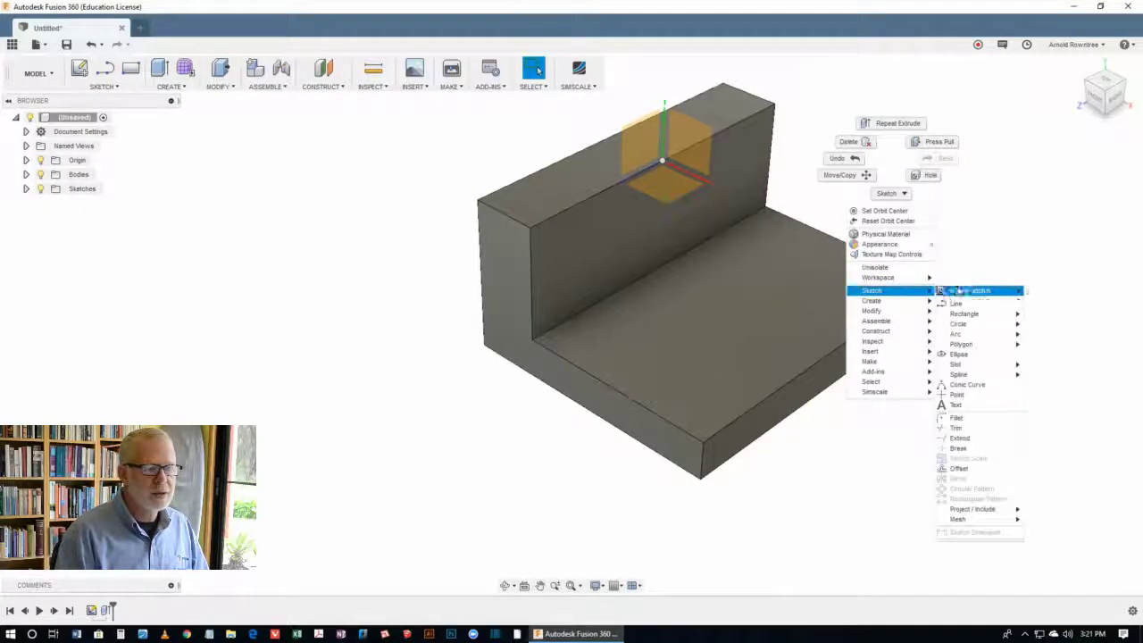
pyautogui.click(963, 291)
pyautogui.moveTo(824, 169)
pyautogui.keyDown('shift'); pyautogui.mouseDown(button='middle')
pyautogui.moveTo(907, 150)
pyautogui.moveTo(893, 179)
pyautogui.mouseUp(button='middle'); pyautogui.keyUp('shift')
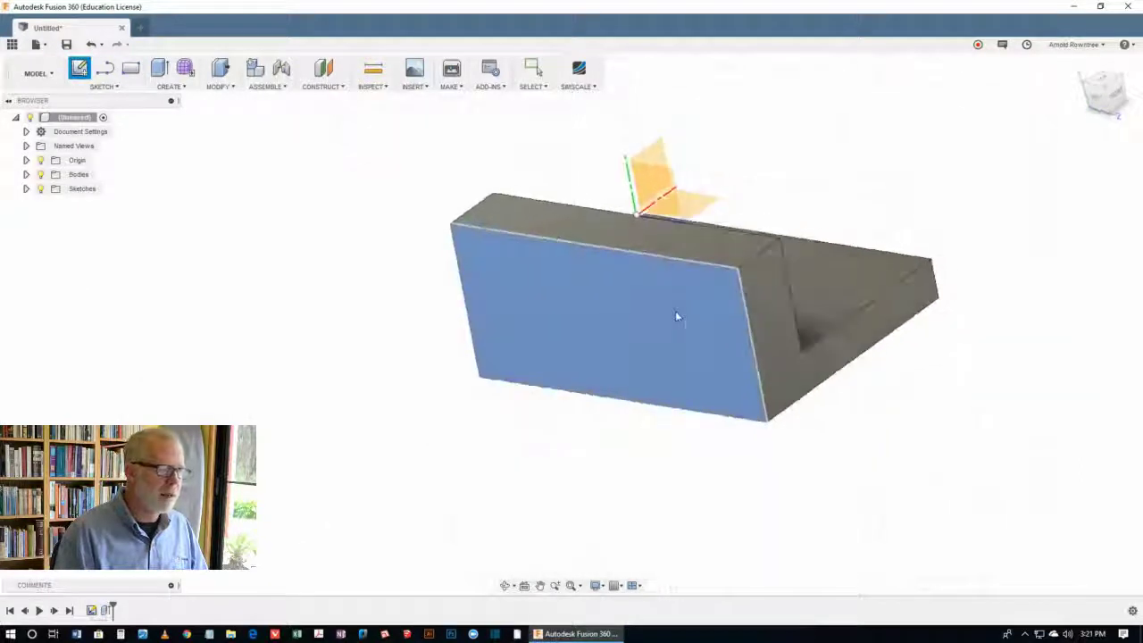
pyautogui.click(676, 315)
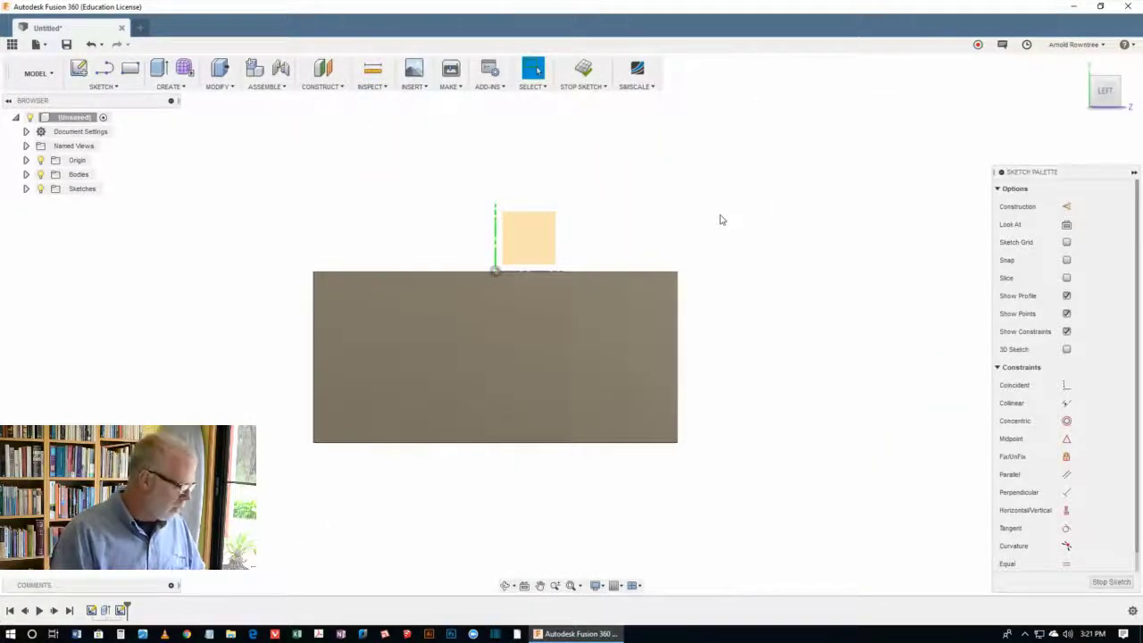
# Draw a center-point-arc semicircle centred on the face's top edge
pyautogui.press('s')
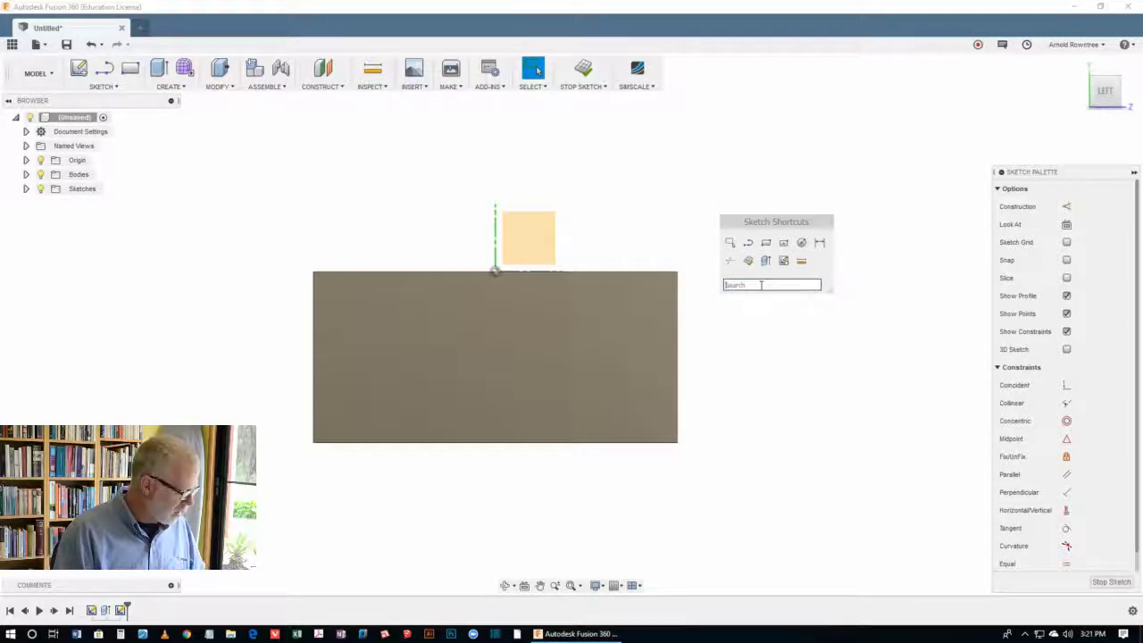
pyautogui.write('ar')
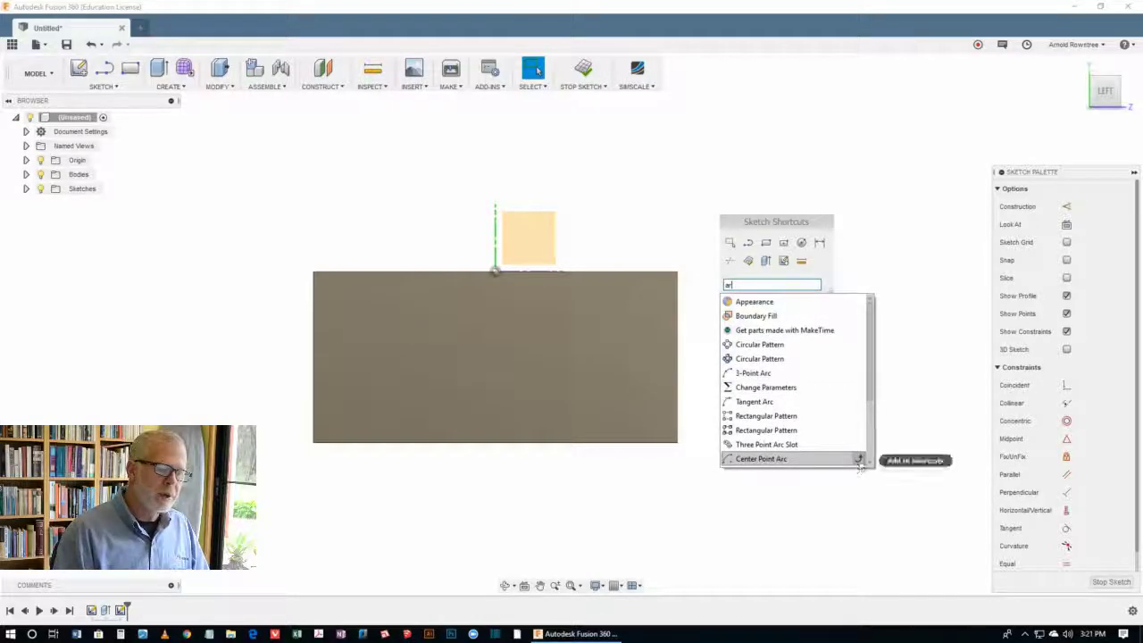
pyautogui.click(772, 459)
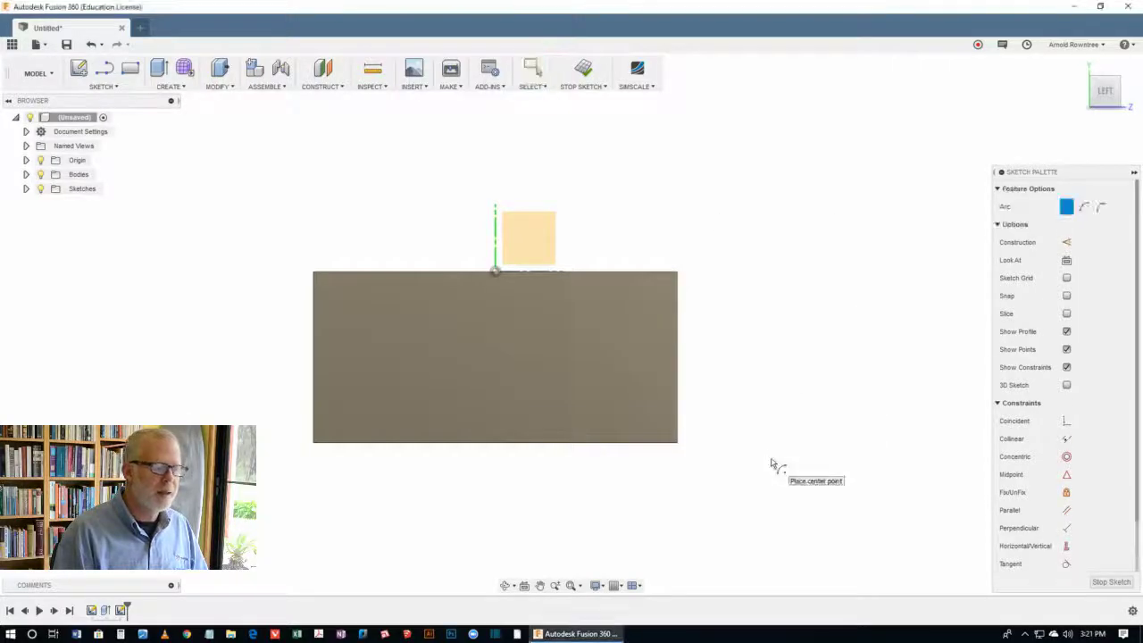
pyautogui.click(495, 271)
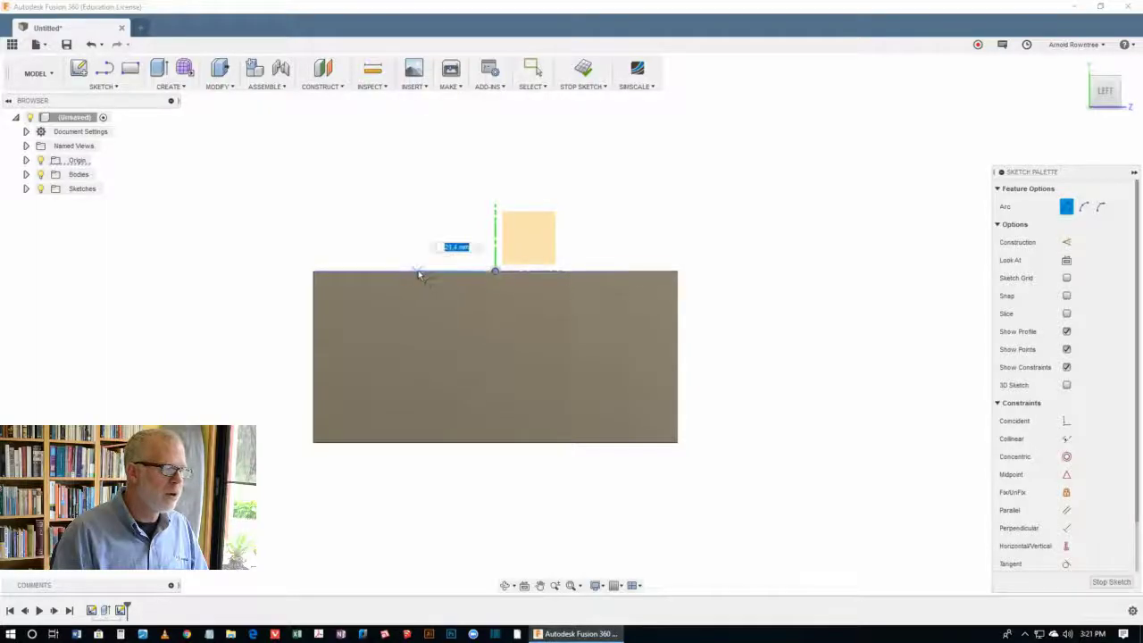
pyautogui.click(419, 273)
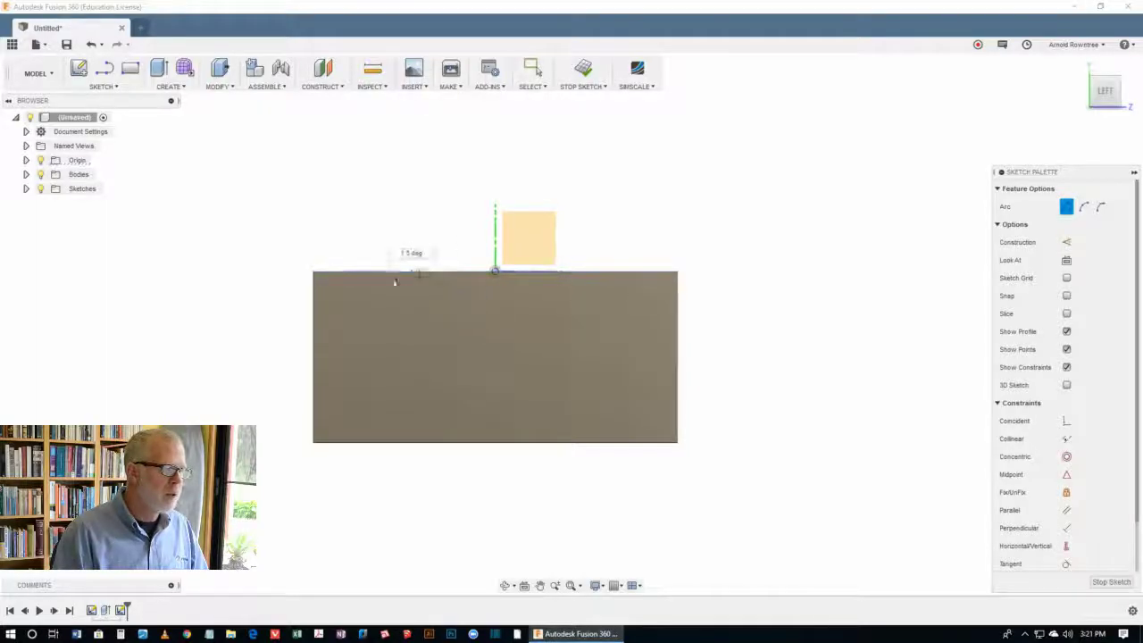
pyautogui.click(574, 272)
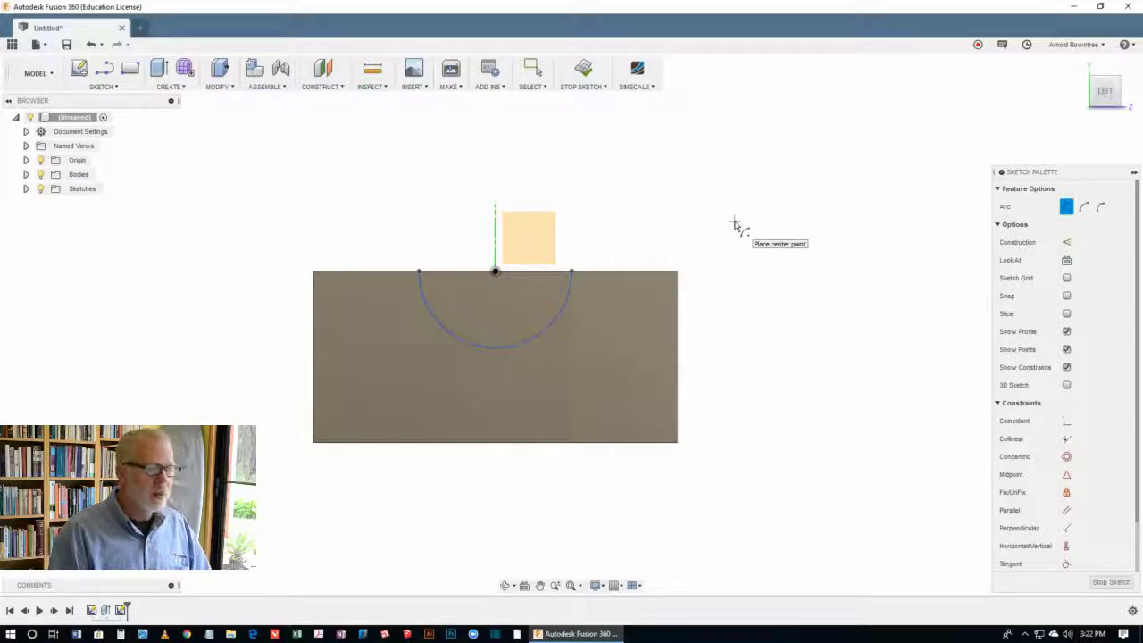
# Draw two thin rectangles along the bottom edge at the lower-left and lower-right corners
pyautogui.press('r')
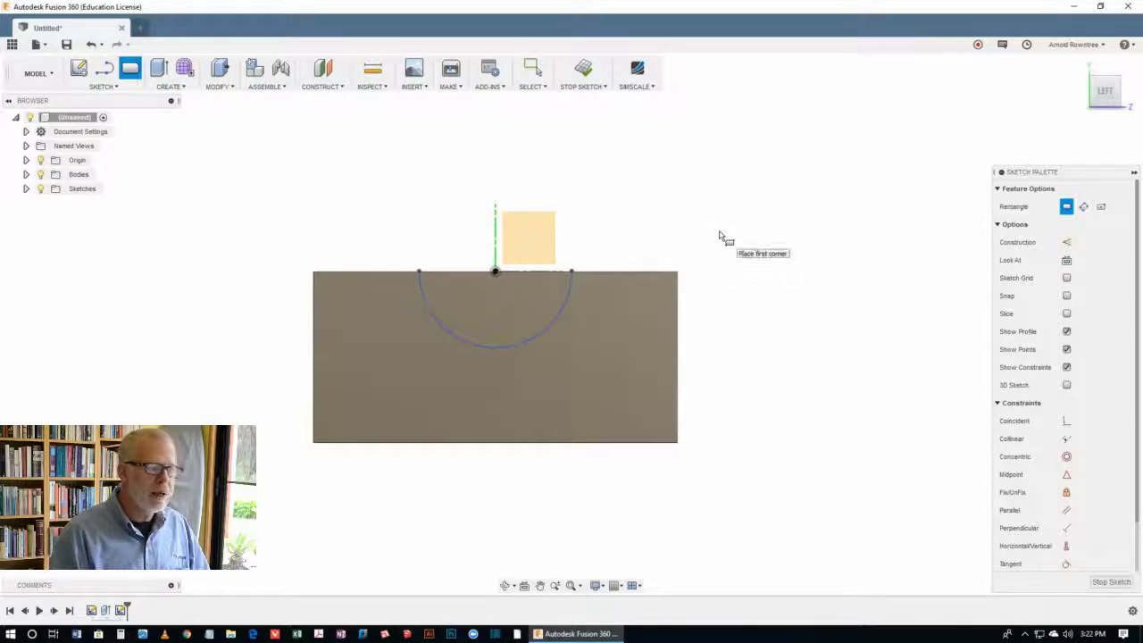
pyautogui.click(313, 442)
pyautogui.click(382, 426)
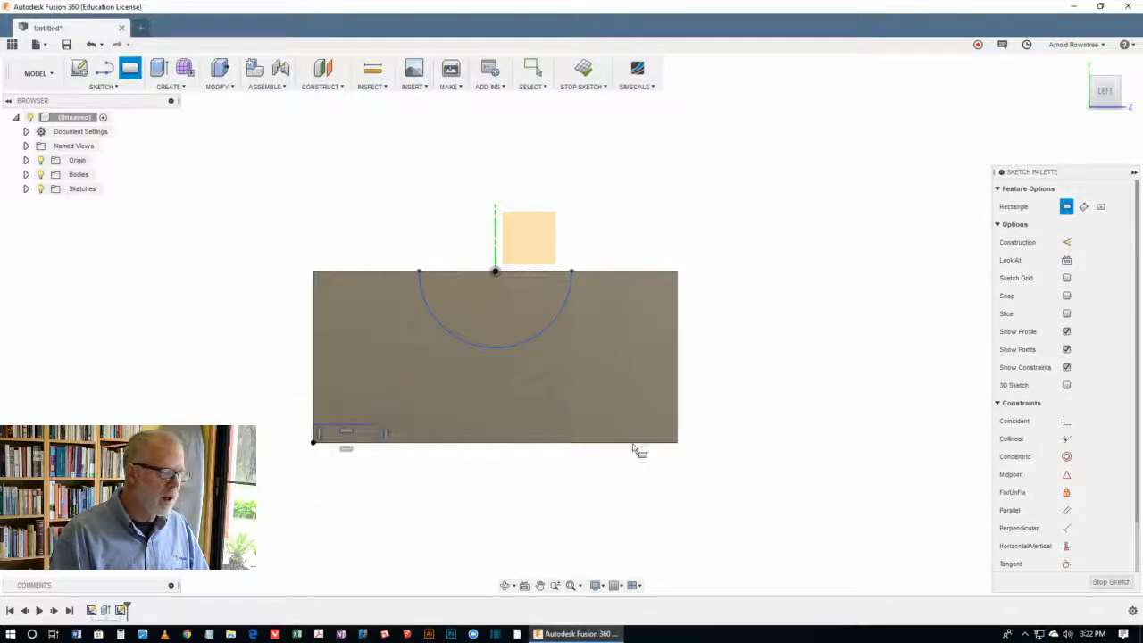
pyautogui.click(586, 442)
pyautogui.click(678, 418)
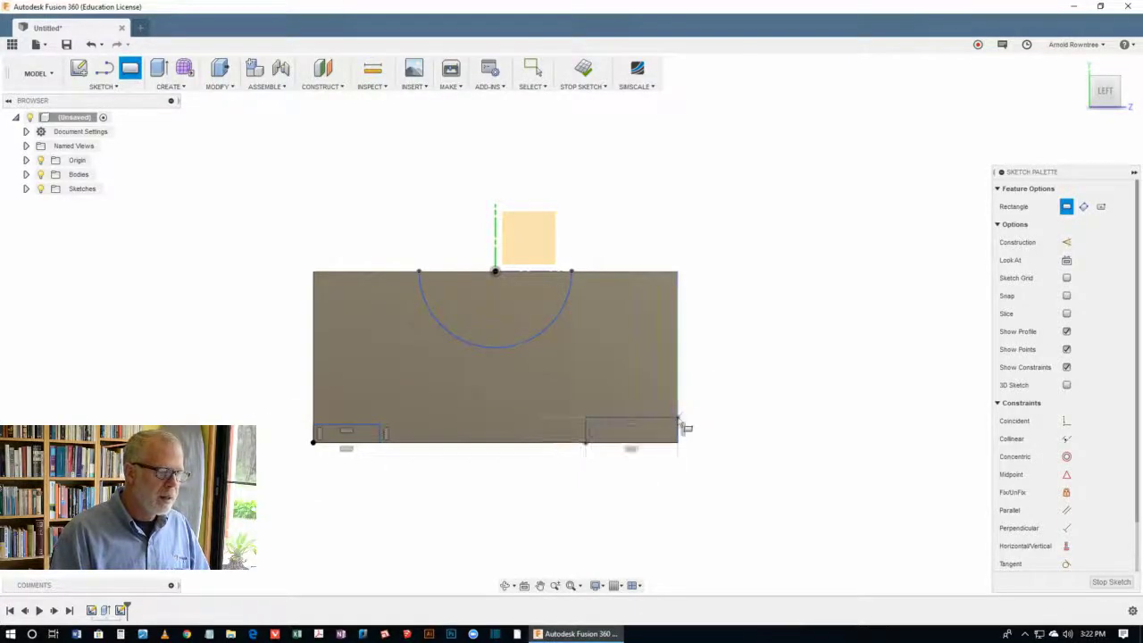
pyautogui.press('s')
pyautogui.click(708, 362)
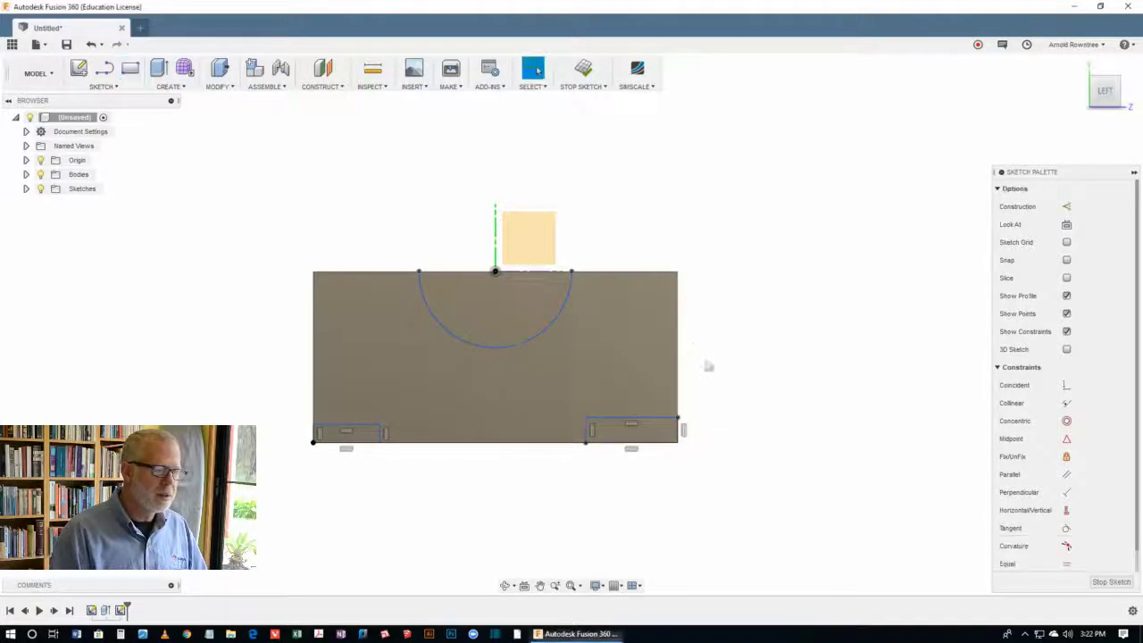
pyautogui.click(354, 429)
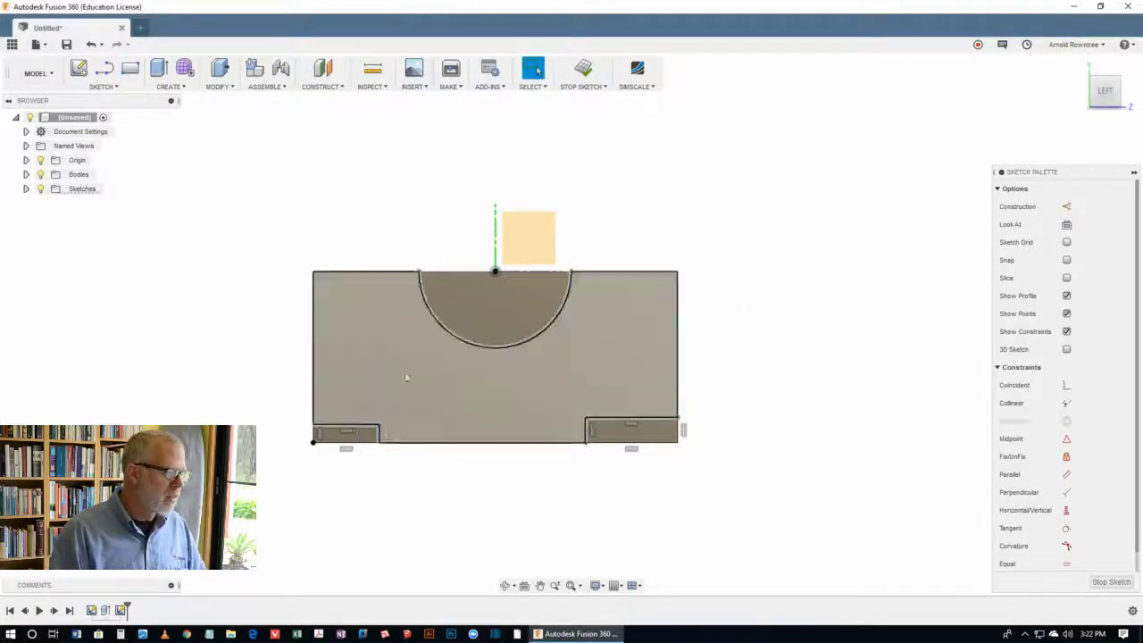
# Constrain the two rectangles' top edges to be equal and collinear
pyautogui.click(625, 422)
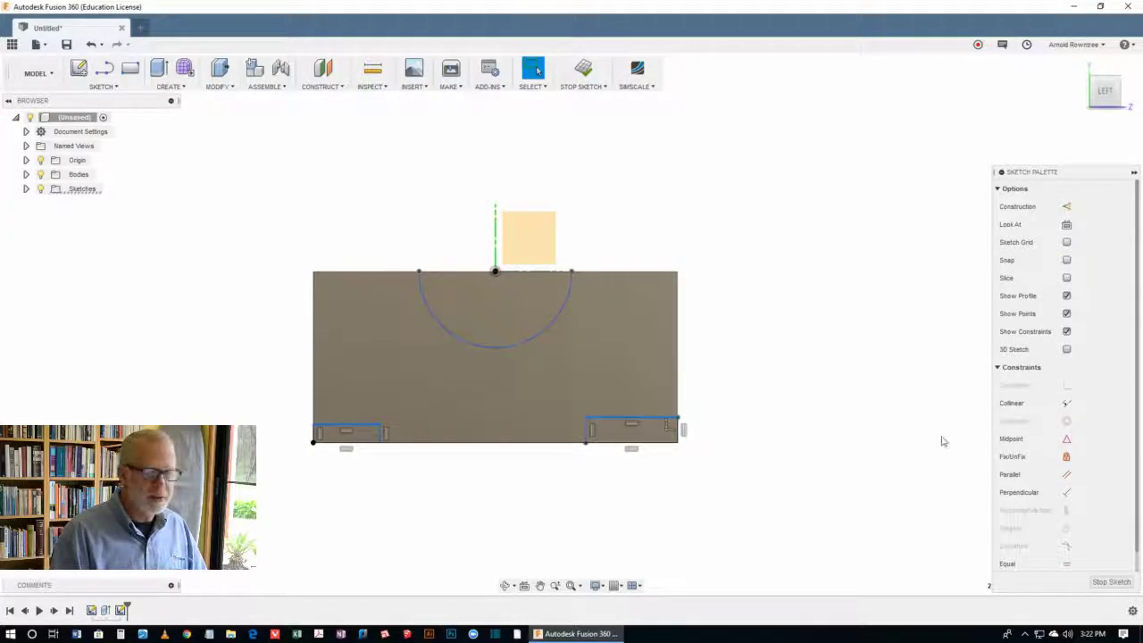
pyautogui.click(1065, 563)
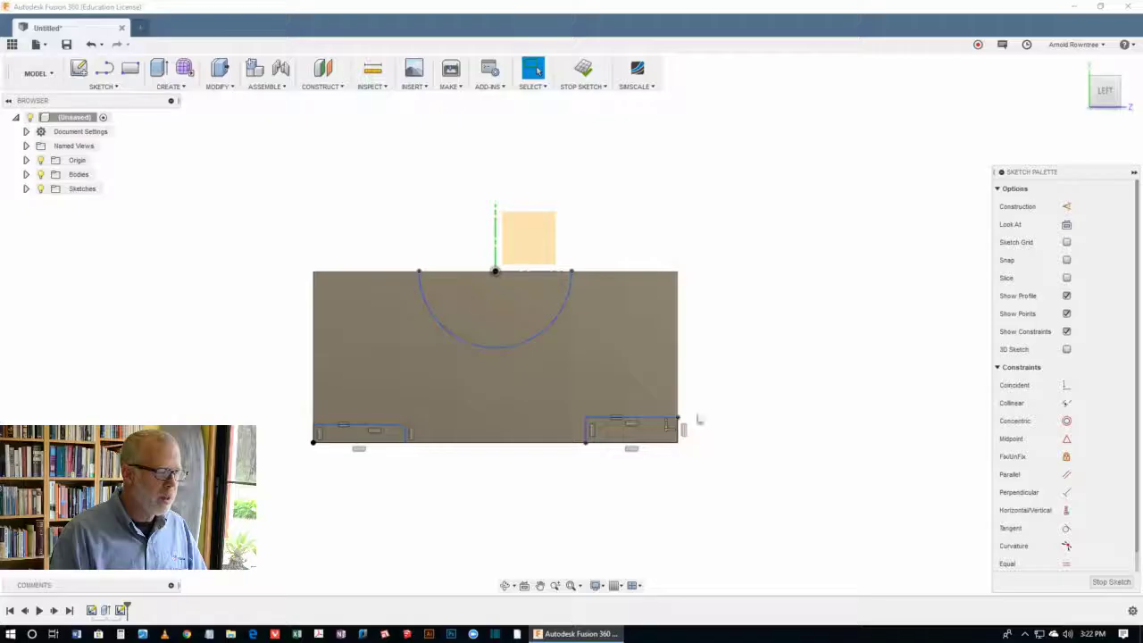
pyautogui.click(604, 417)
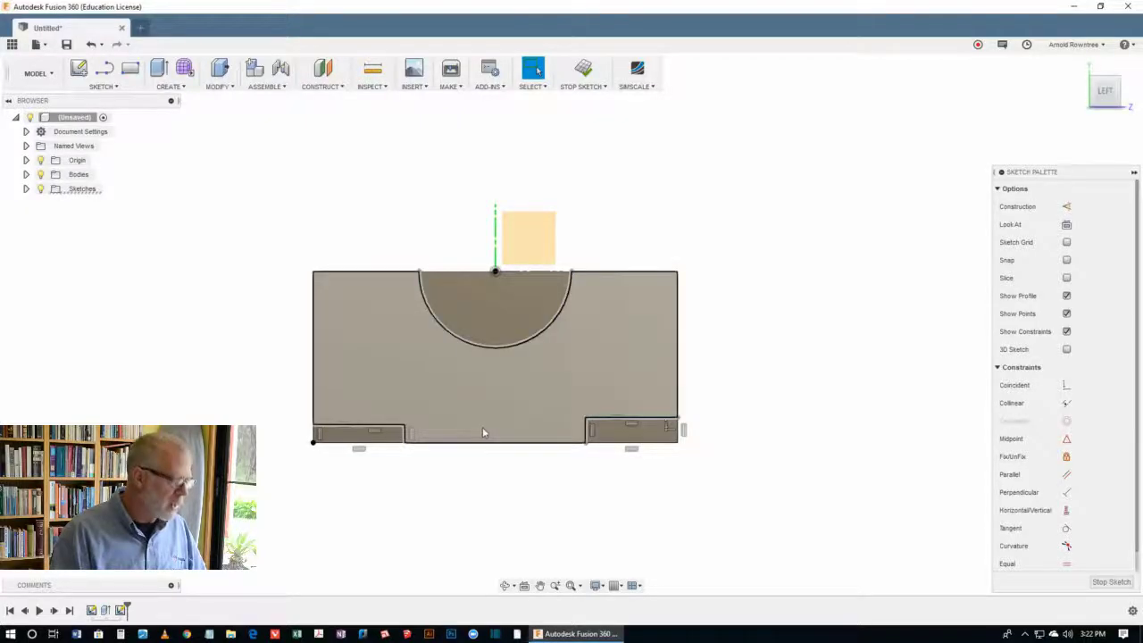
pyautogui.click(390, 426)
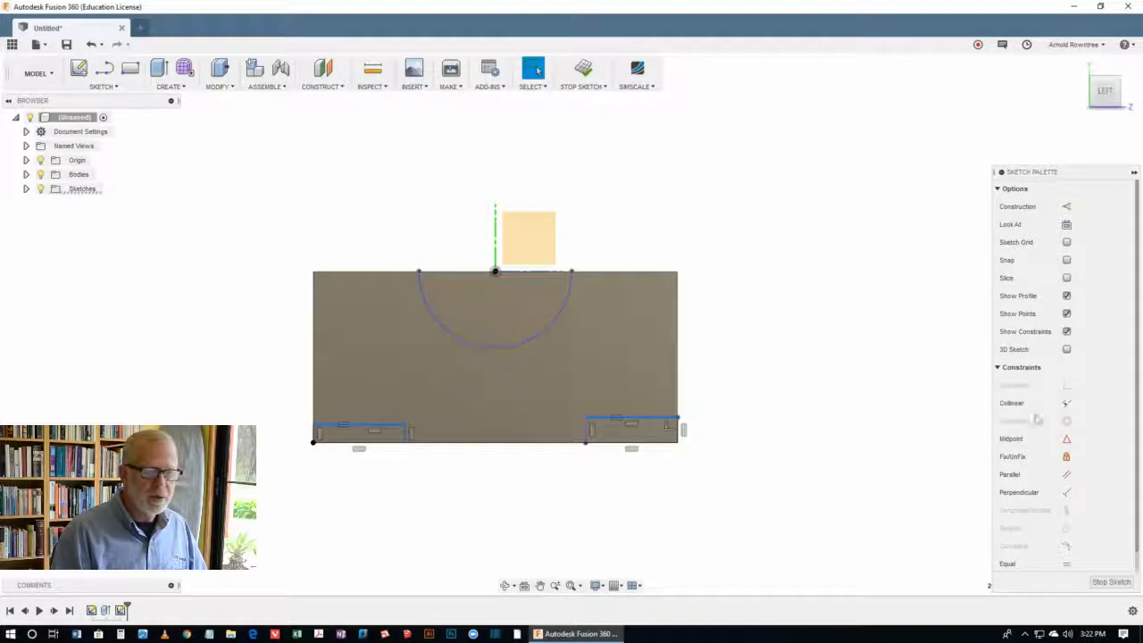
pyautogui.click(1063, 403)
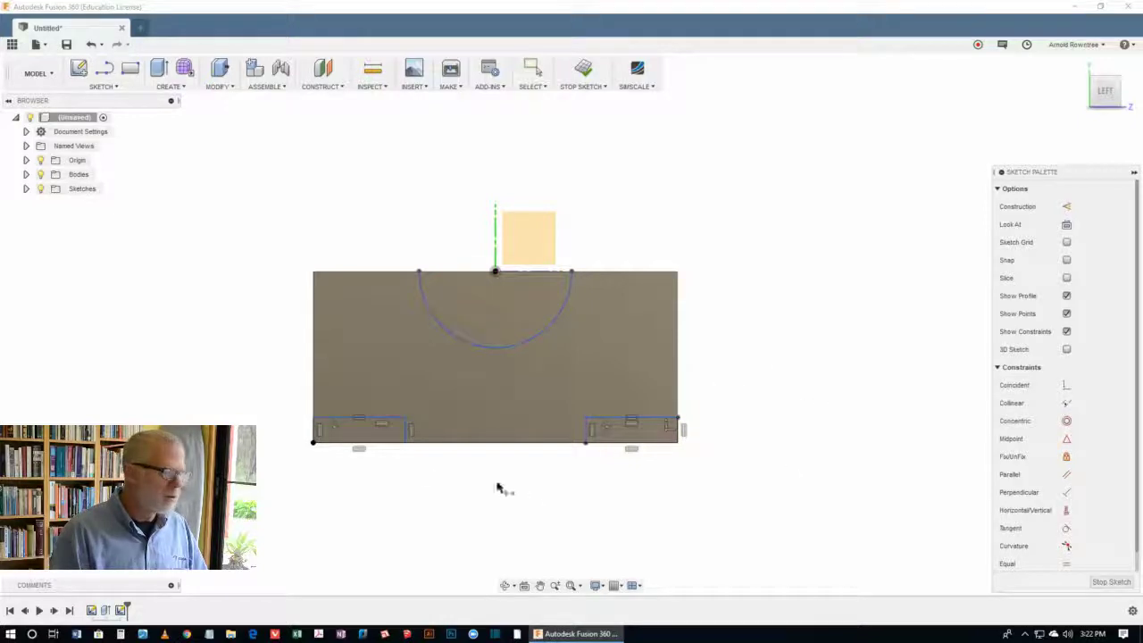
# Dimension the left rectangle to 17 mm wide and confirm its height dimension
pyautogui.press('d')
pyautogui.click(374, 421)
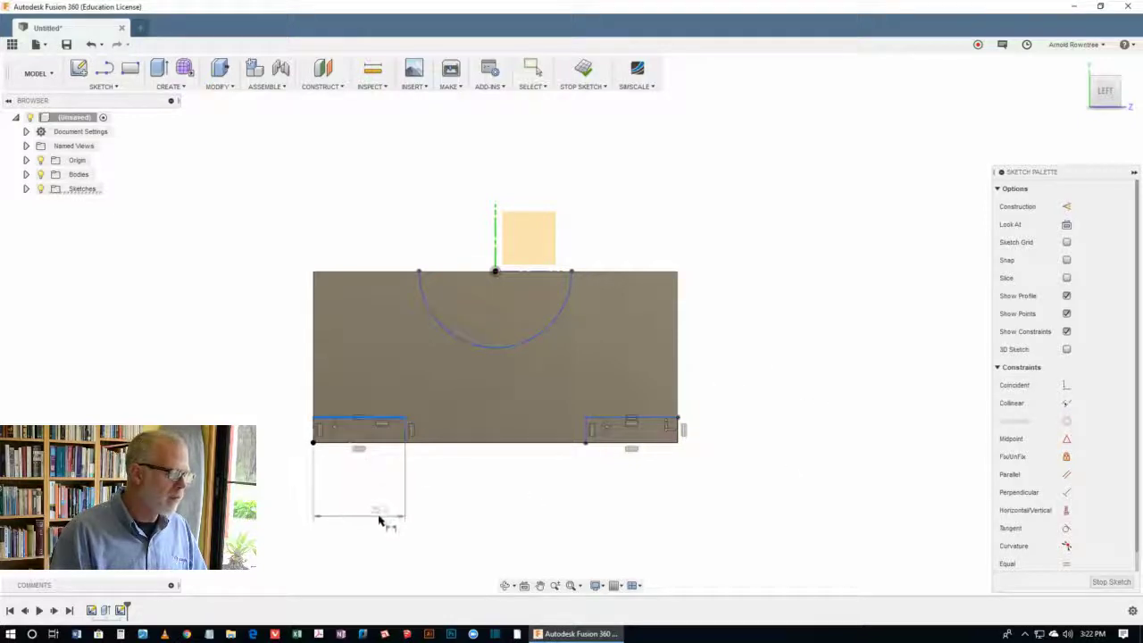
pyautogui.click(380, 518)
pyautogui.write('17')
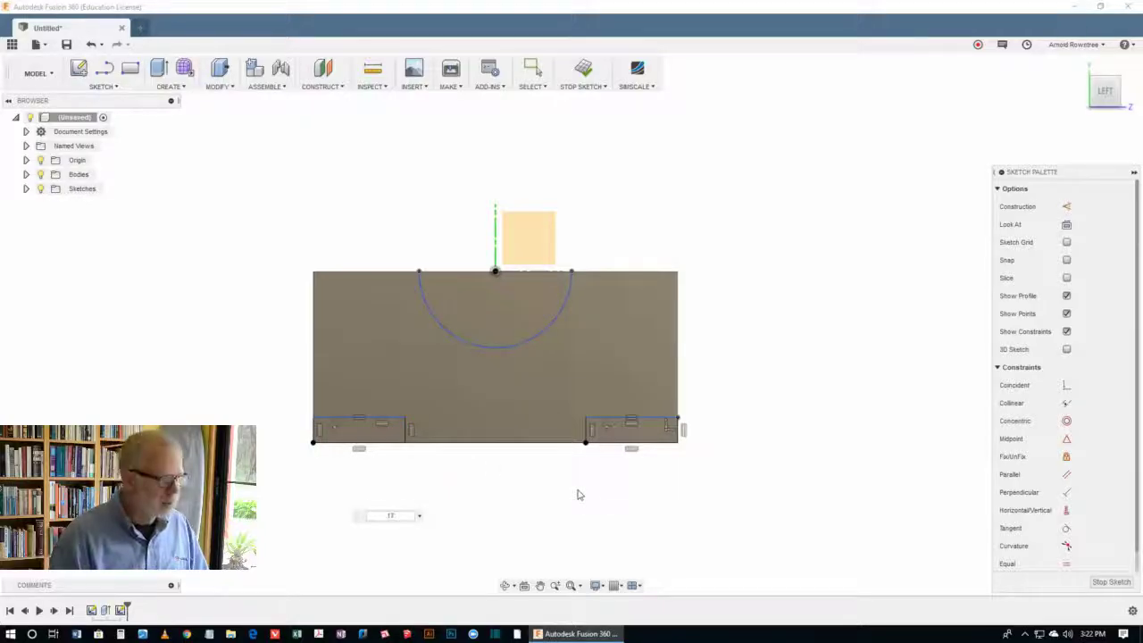
pyautogui.press('Return')
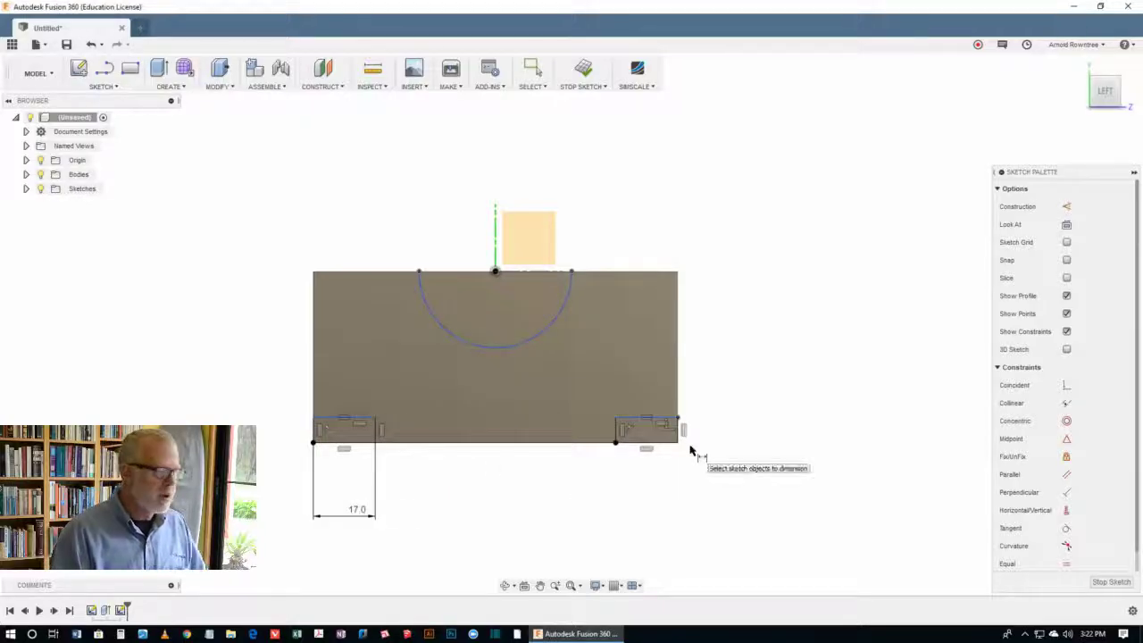
pyautogui.click(314, 431)
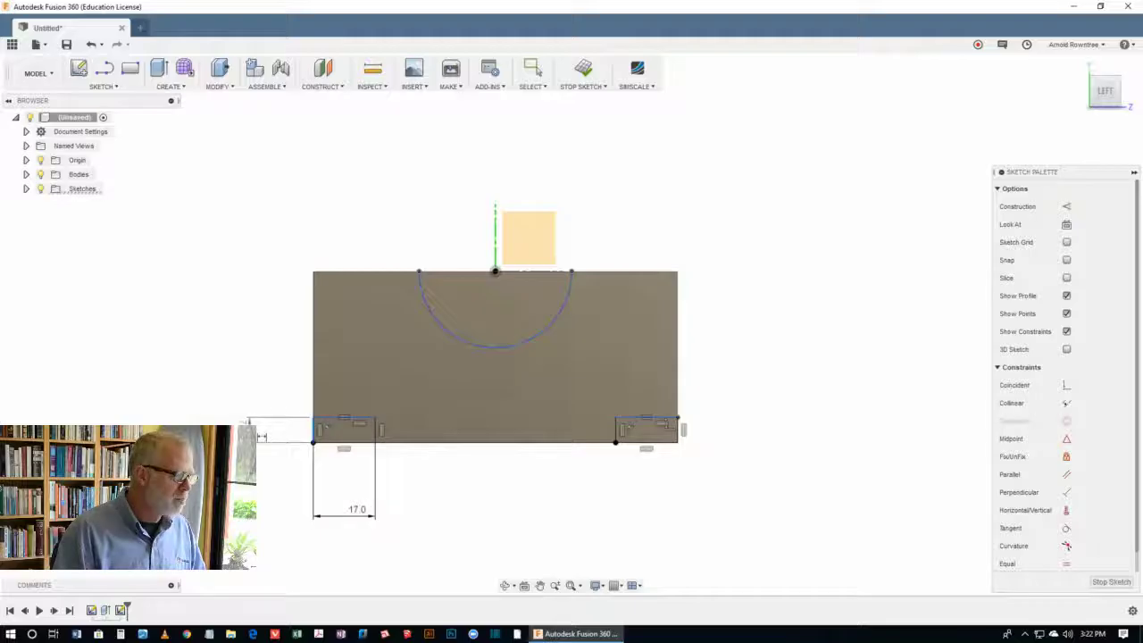
pyautogui.click(262, 435)
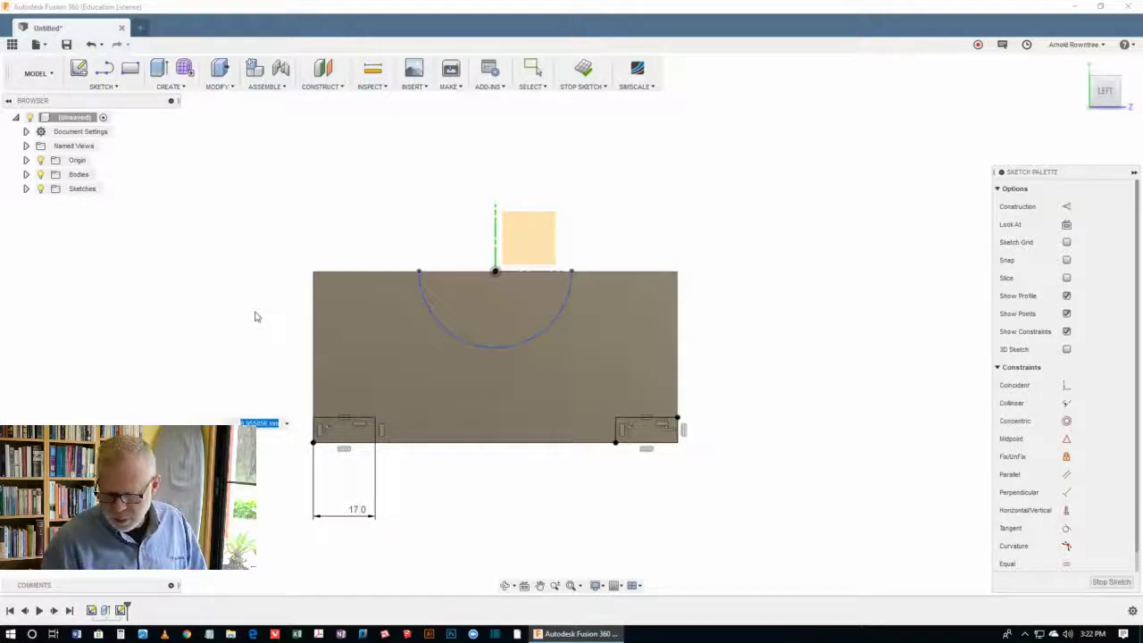
pyautogui.press('Return')
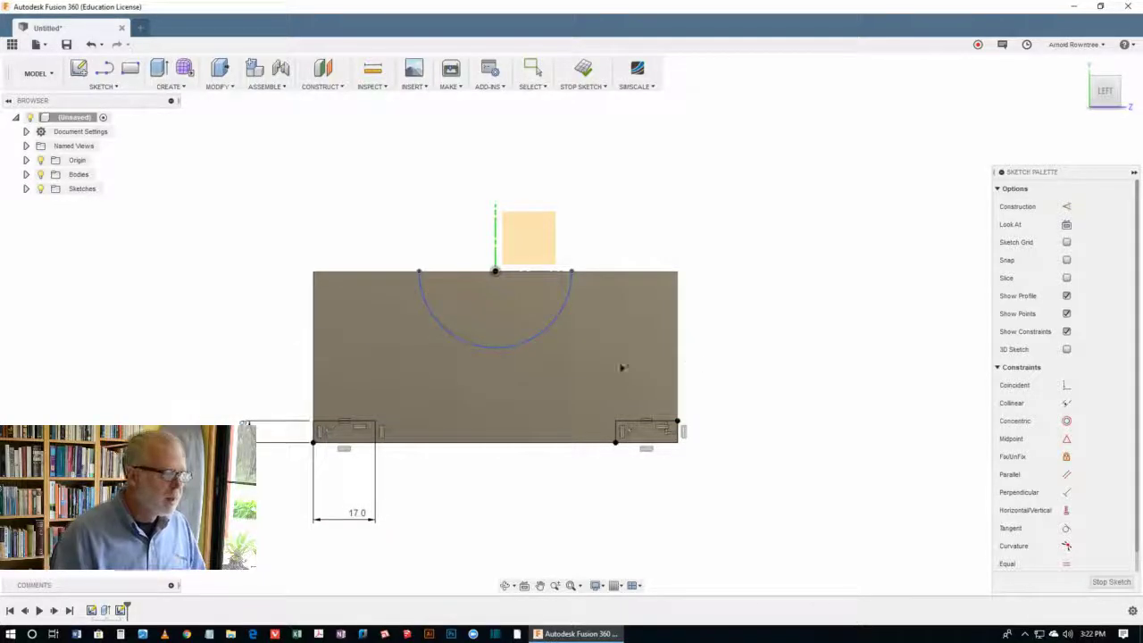
# Dimension the semicircular arc to a 20 mm radius
pyautogui.click(548, 338)
pyautogui.click(590, 501)
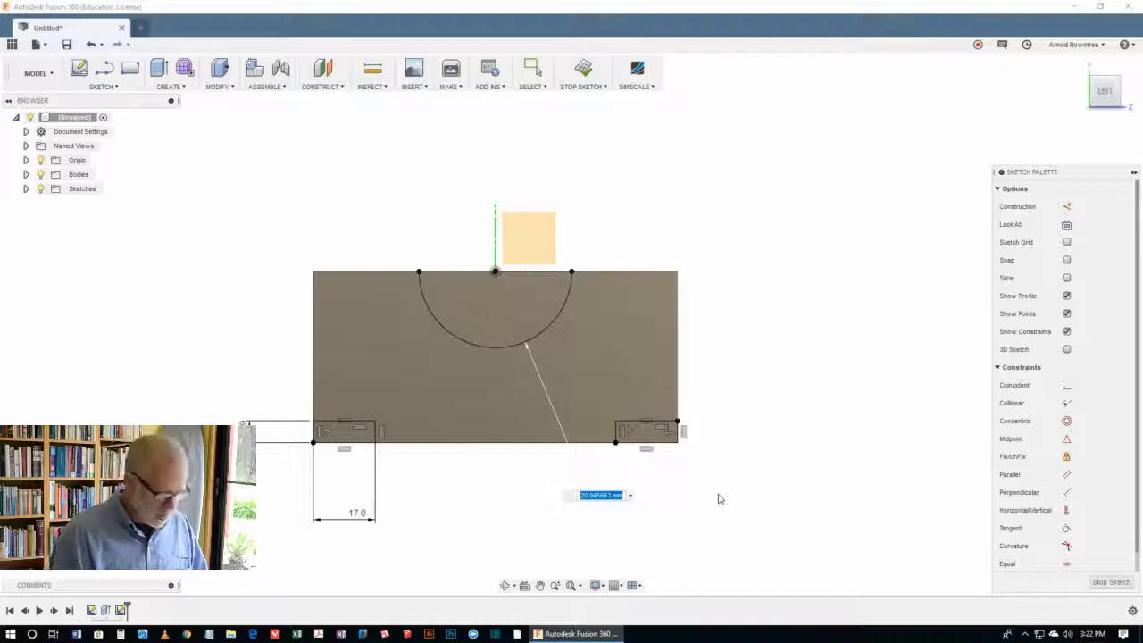
pyautogui.write('20')
pyautogui.press('Return')
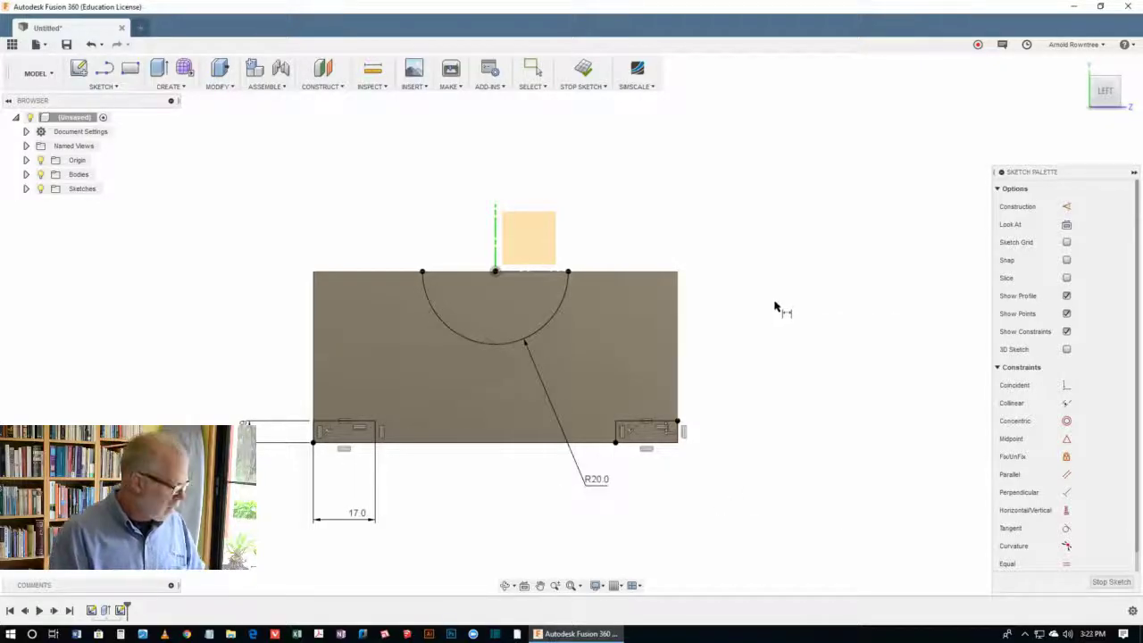
pyautogui.press('e')
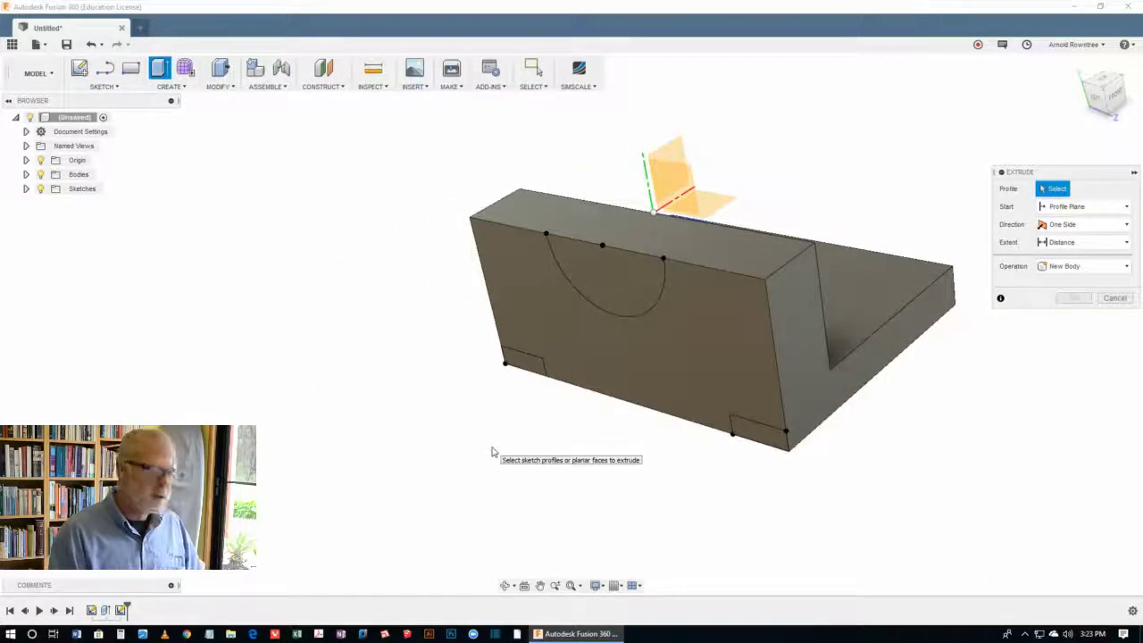
# Select the semicircle and both base rectangles and cut them 55 mm into the bracket
pyautogui.click(611, 267)
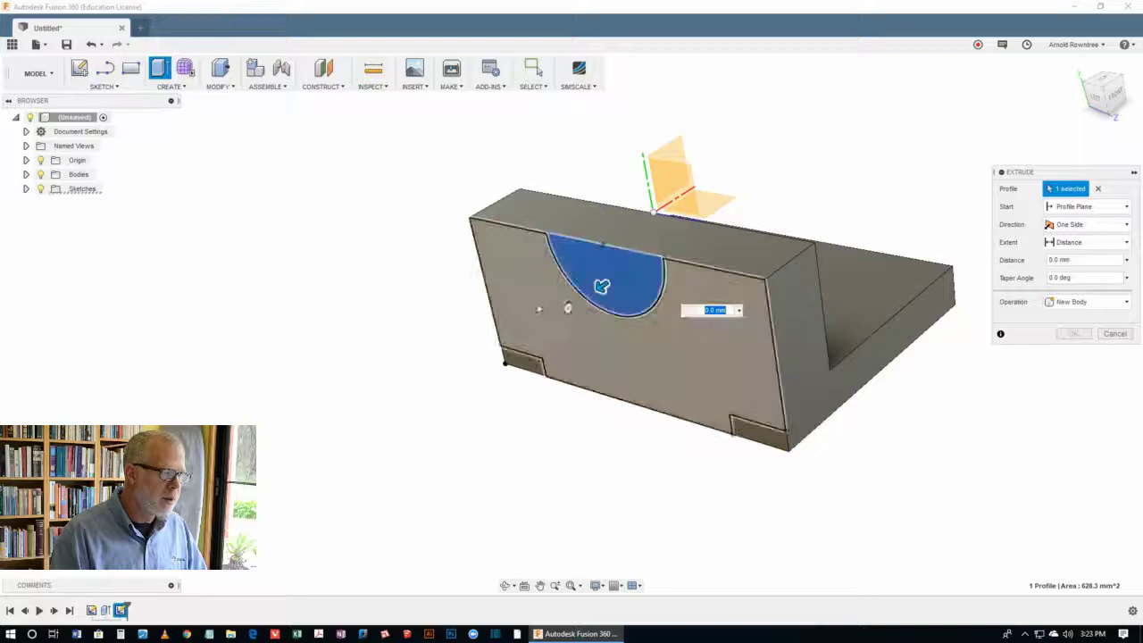
pyautogui.click(521, 362)
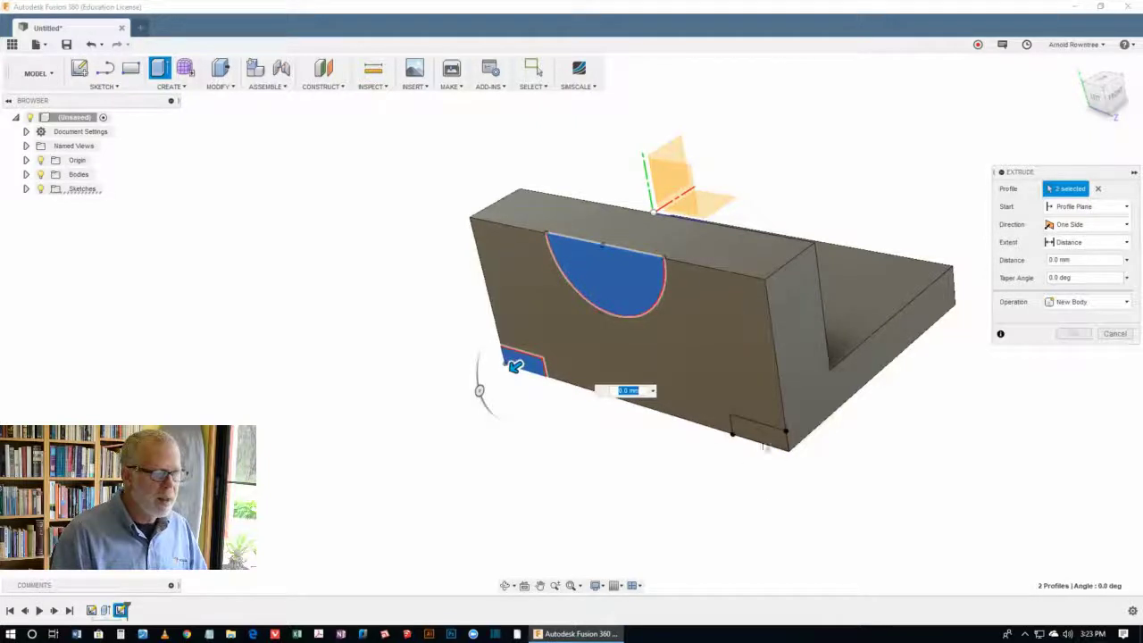
pyautogui.click(757, 436)
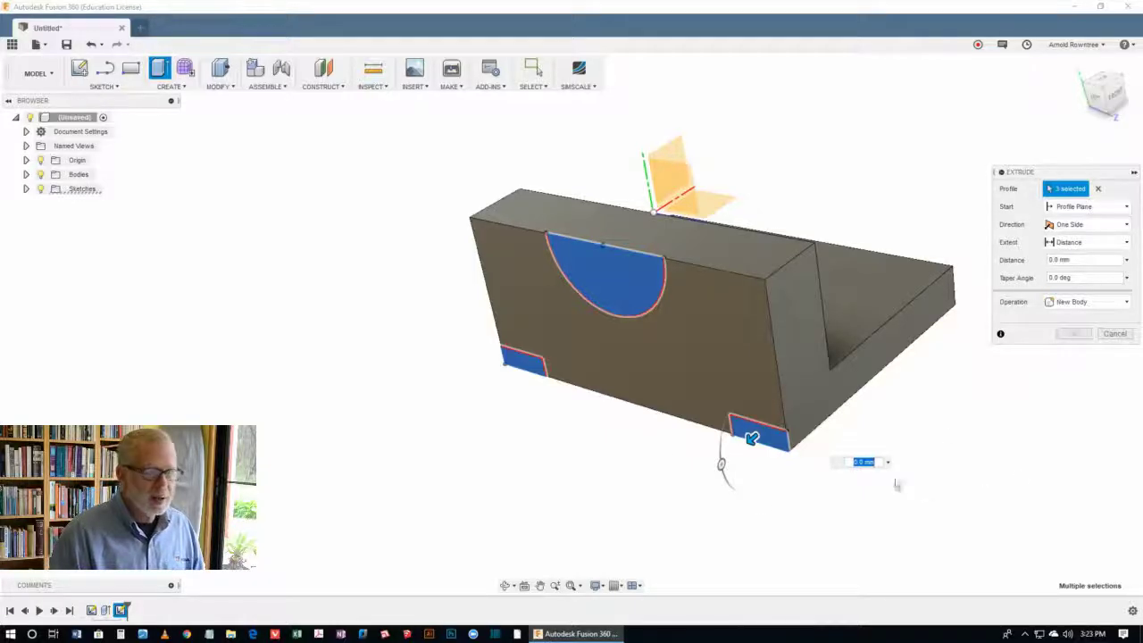
pyautogui.click(1096, 249)
pyautogui.click(1064, 289)
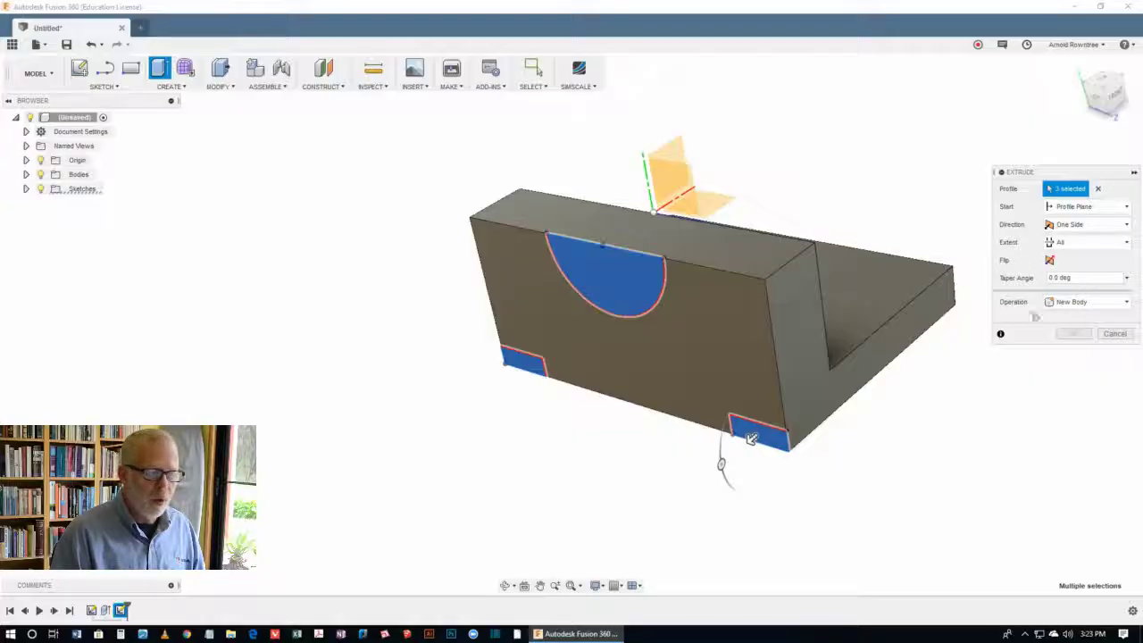
pyautogui.moveTo(750, 437); pyautogui.dragTo(884, 327)
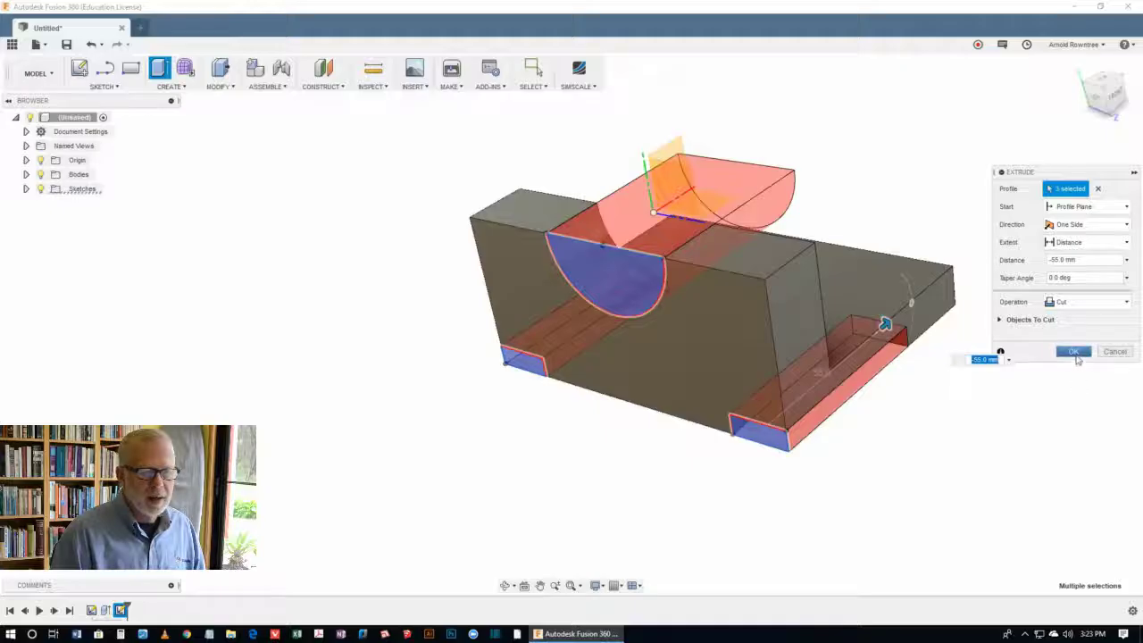
pyautogui.click(1074, 351)
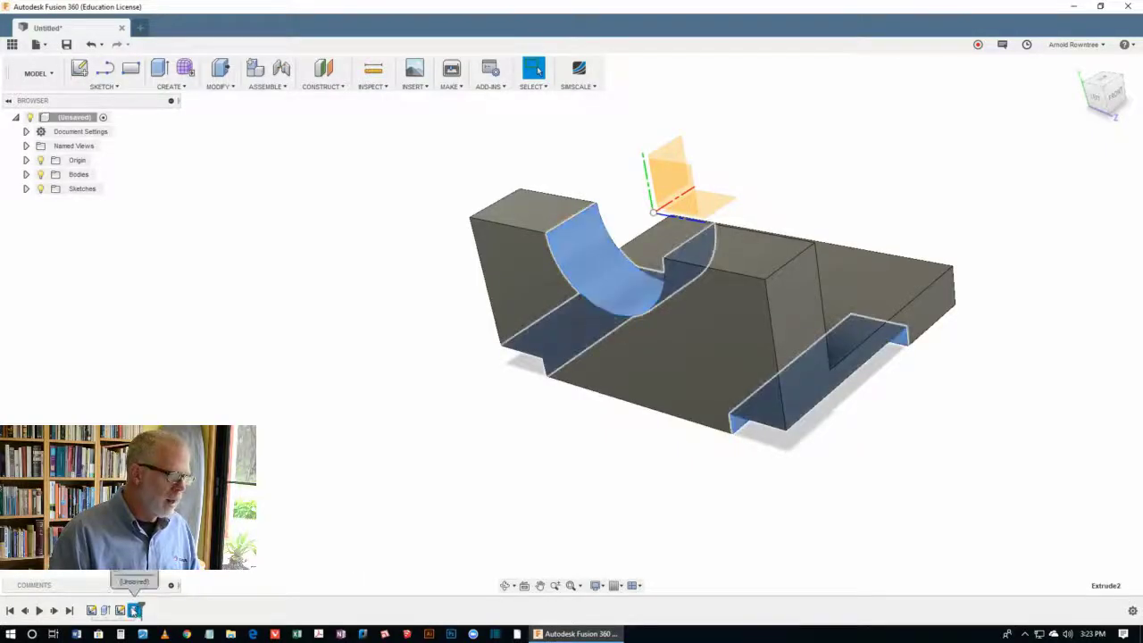
# Edit the Extrude2 cut so its extent is All, running through the whole bracket
pyautogui.rightClick(134, 610)
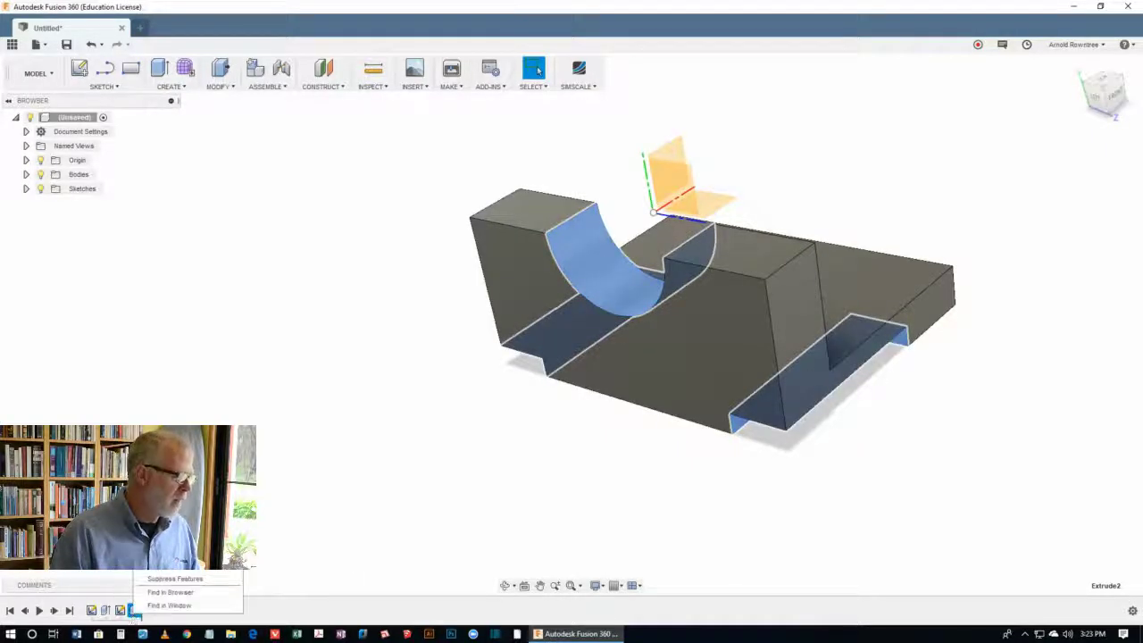
pyautogui.doubleClick(134, 610)
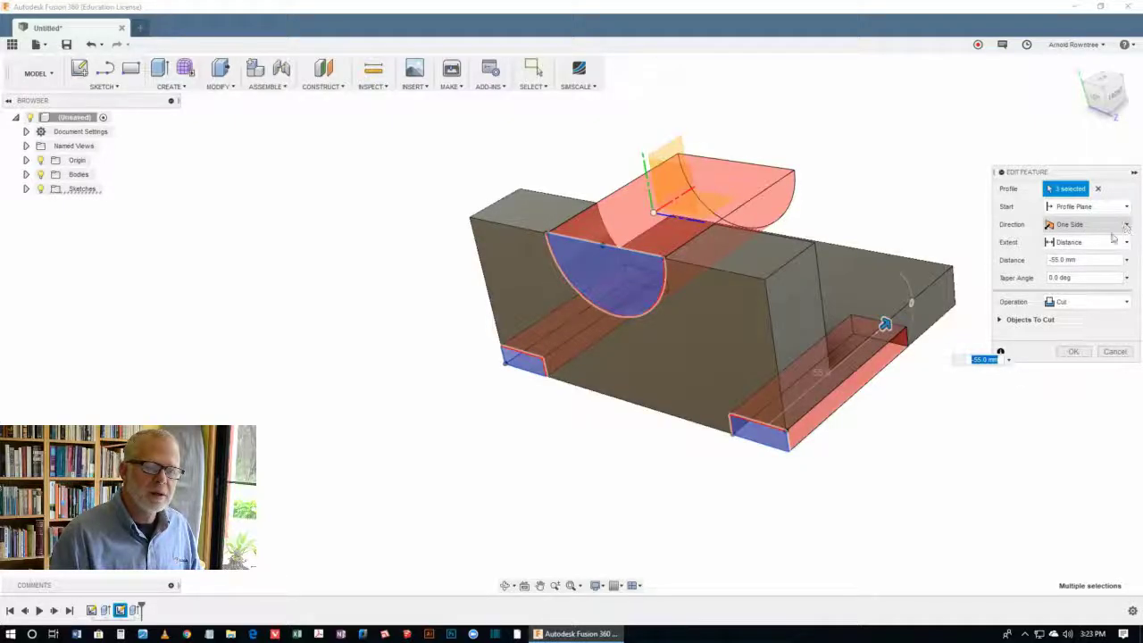
pyautogui.click(1125, 242)
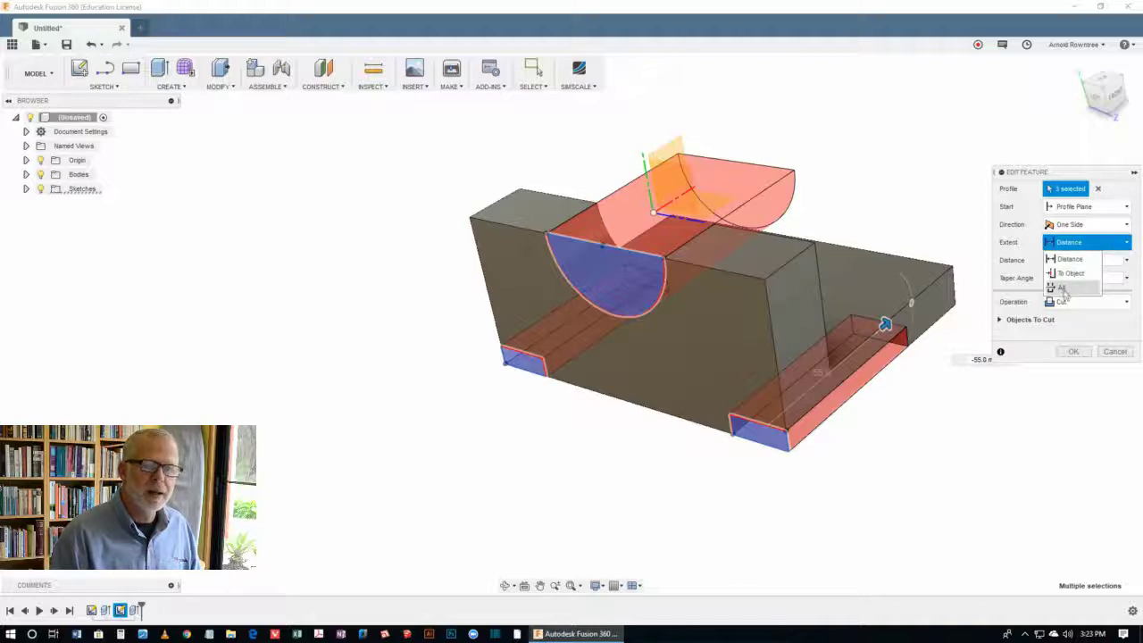
pyautogui.click(1062, 288)
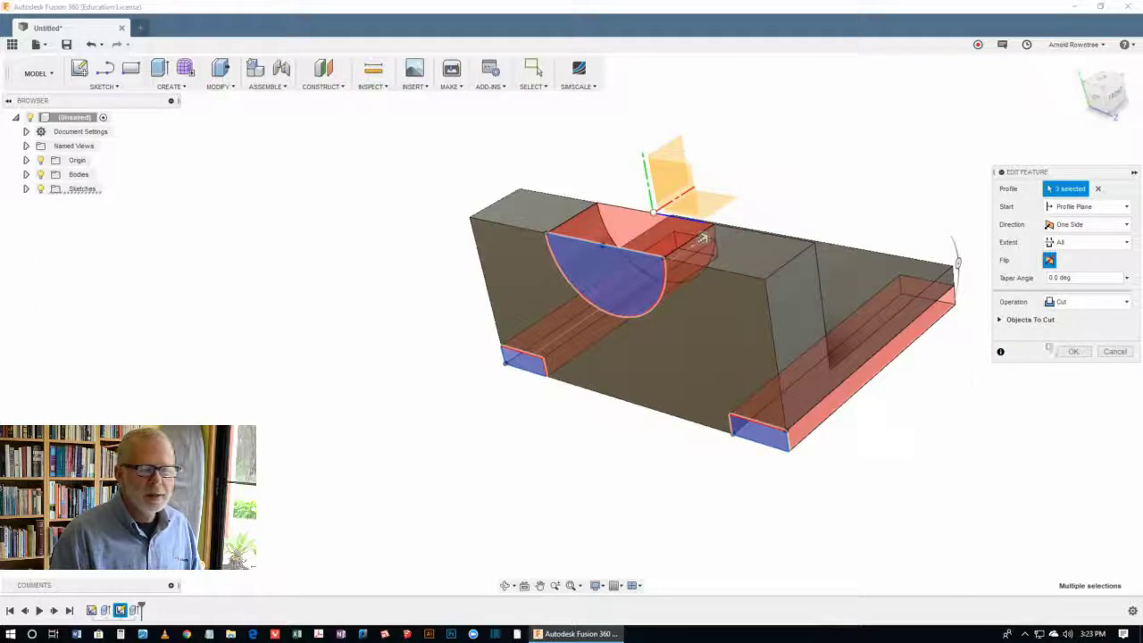
pyautogui.click(1073, 350)
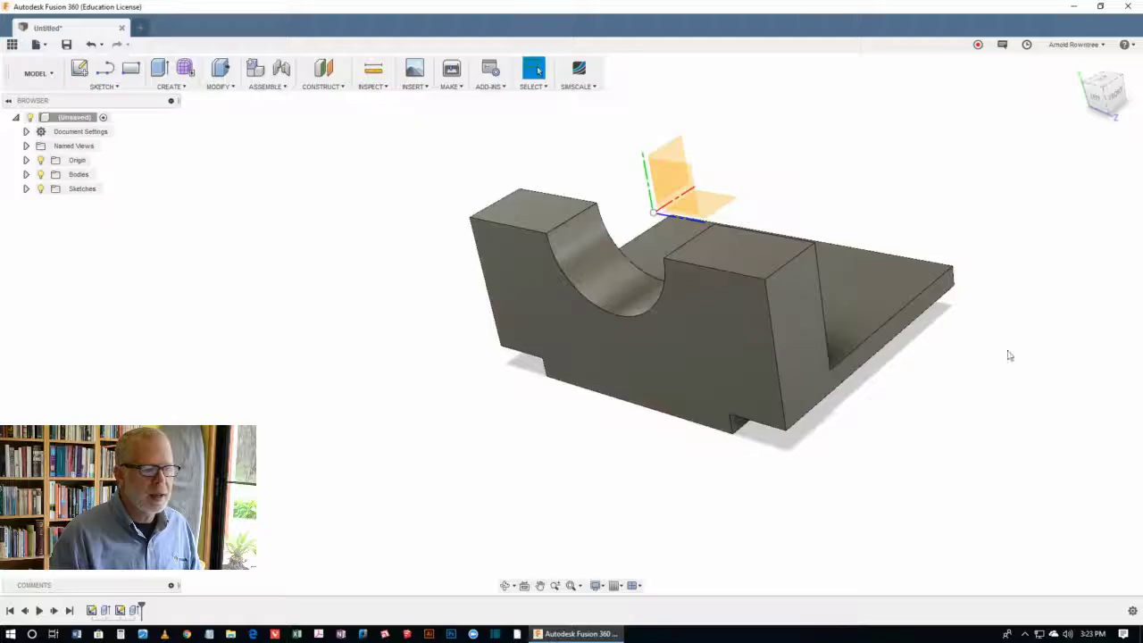
pyautogui.keyDown('shift'); pyautogui.moveTo(1011, 348); pyautogui.dragTo(903, 191, button='middle'); pyautogui.keyUp('shift')
# Apply a two-distance chamfer of 4 mm and 12 mm to the upright's two outer top edges
pyautogui.press('s')
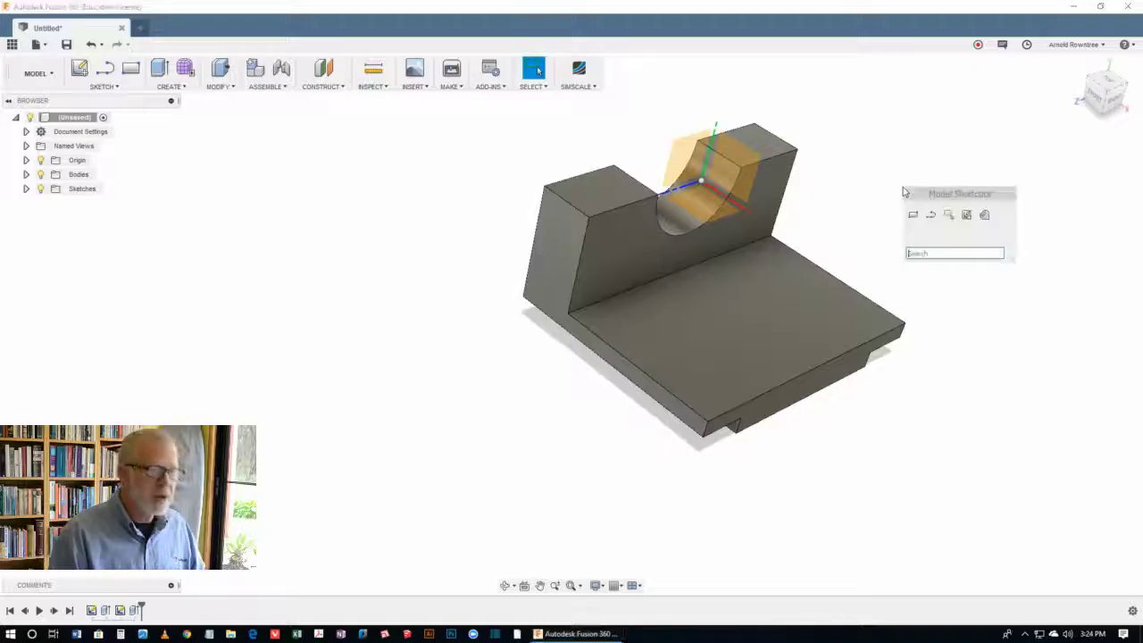
pyautogui.click(982, 225)
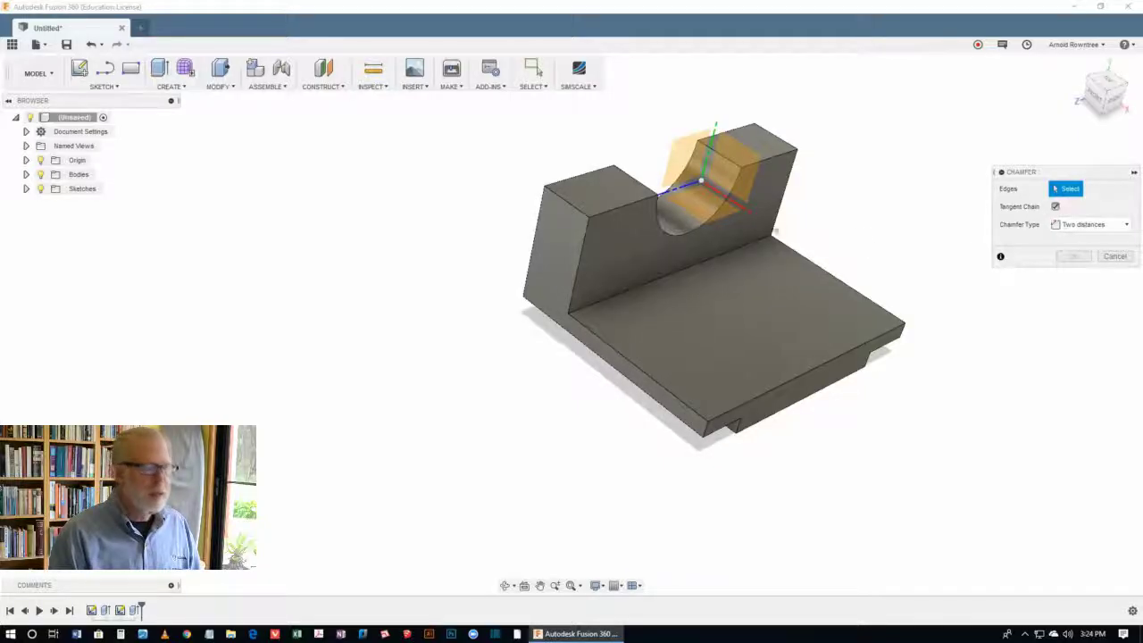
pyautogui.click(564, 207)
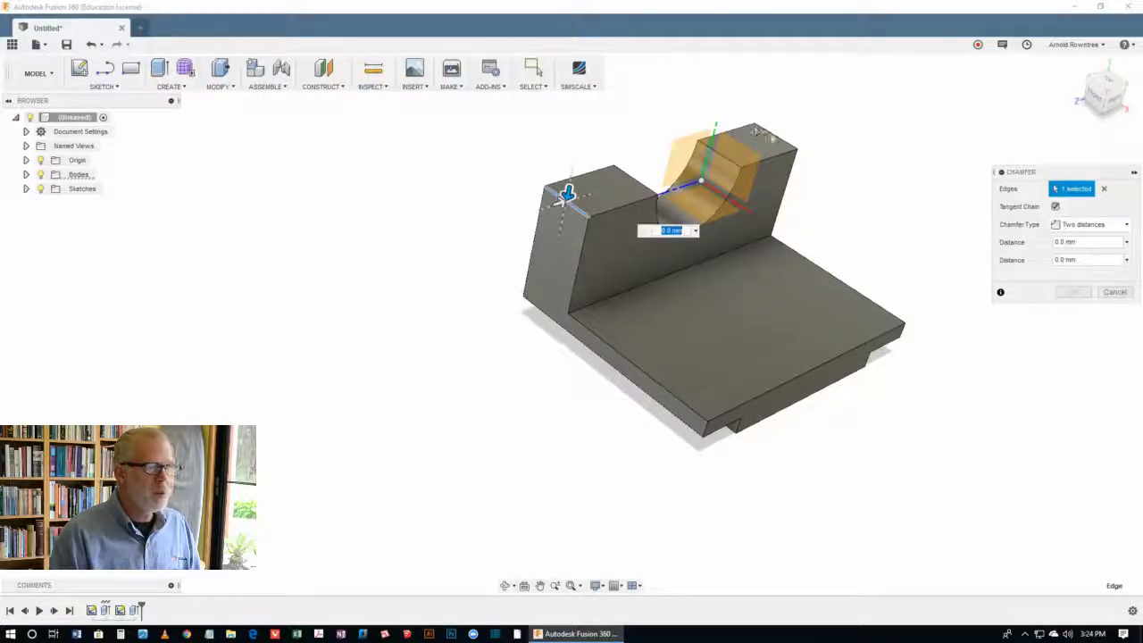
pyautogui.click(775, 133)
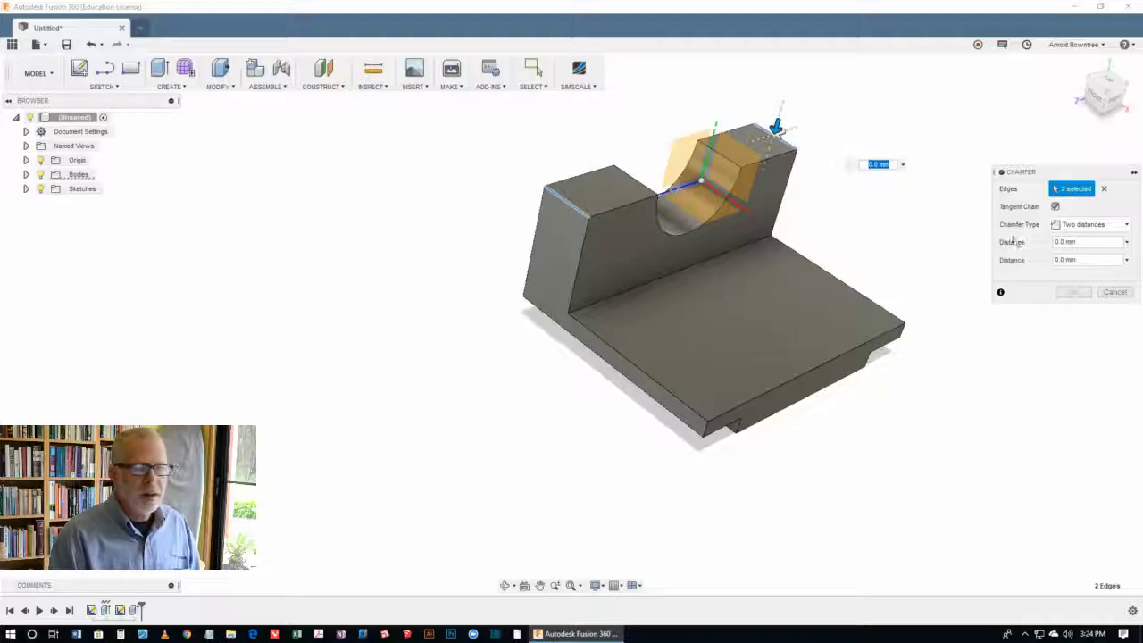
pyautogui.click(1103, 226)
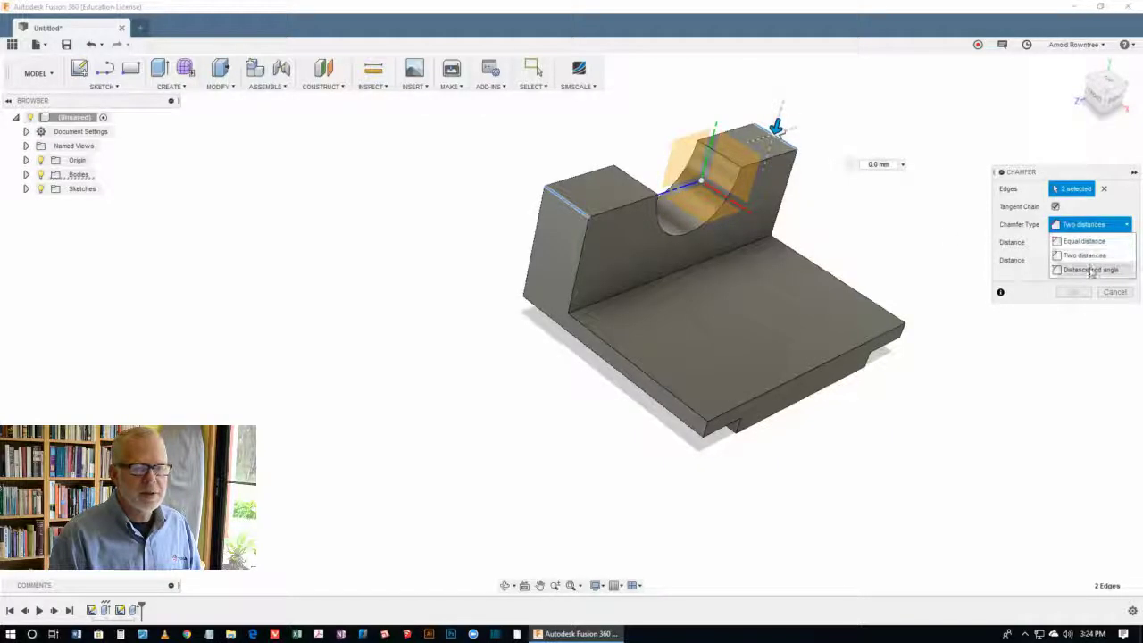
pyautogui.click(1088, 257)
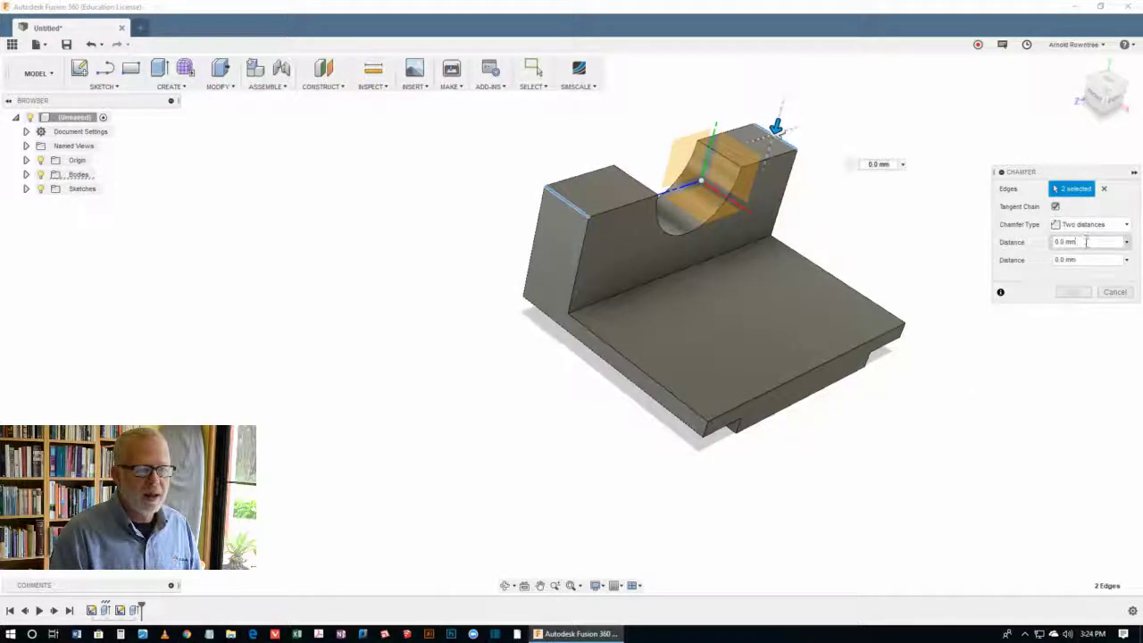
pyautogui.moveTo(1083, 241); pyautogui.dragTo(1020, 241)
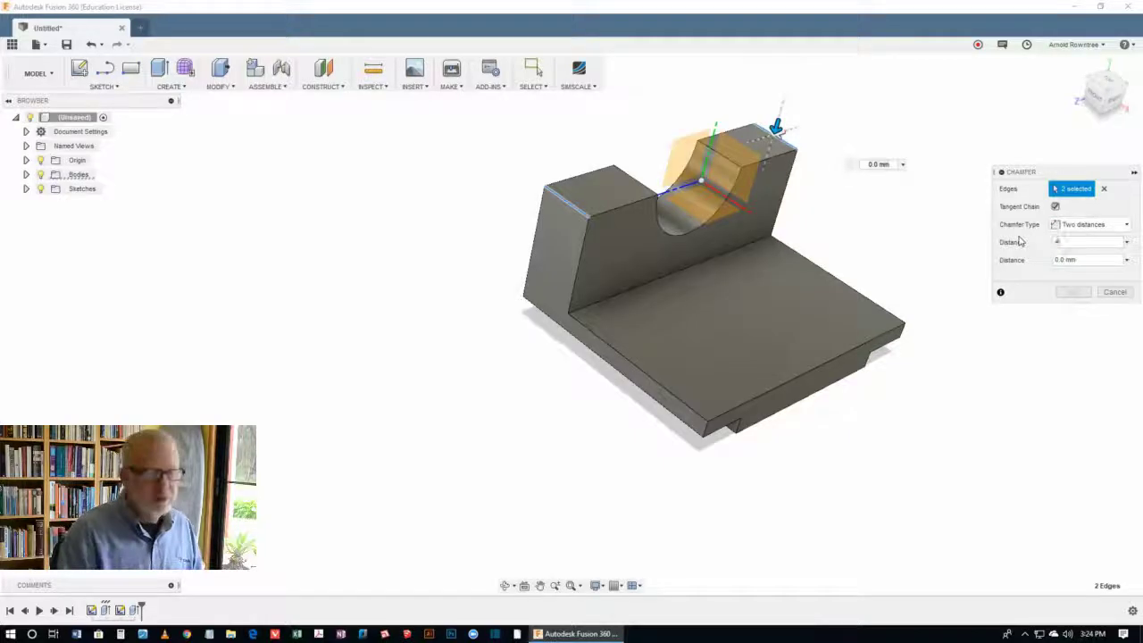
pyautogui.write('4')
pyautogui.click(1083, 260)
pyautogui.write('12')
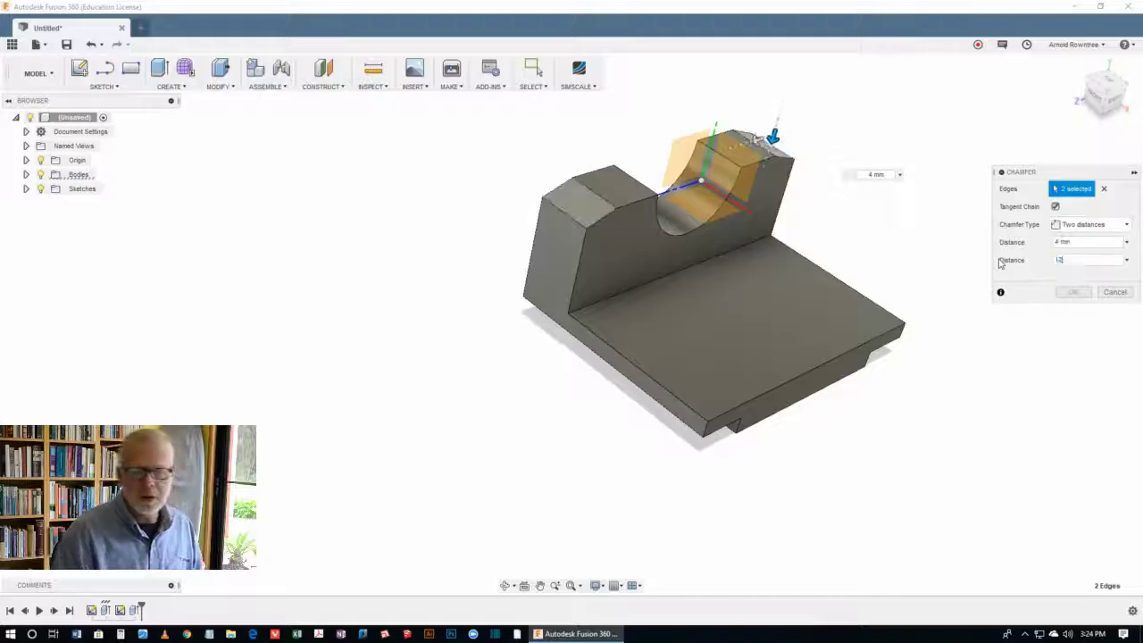
pyautogui.click(1074, 292)
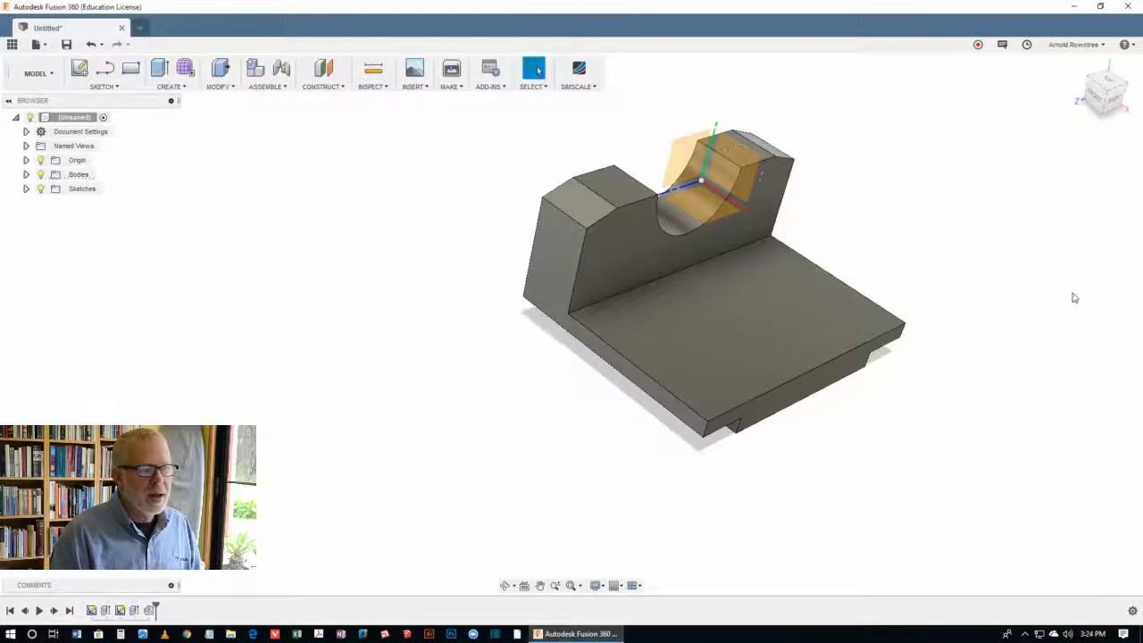
pyautogui.keyDown('shift'); pyautogui.moveTo(916, 305); pyautogui.dragTo(875, 239, button='middle'); pyautogui.keyUp('shift')
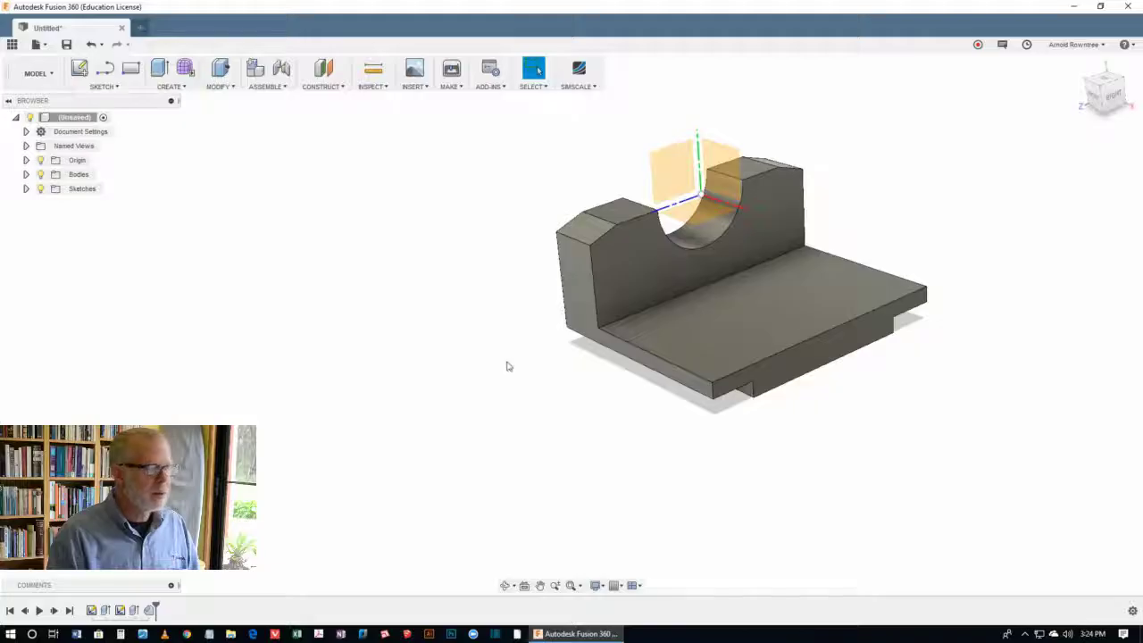
# Start a new sketch on the bracket's left side face
pyautogui.rightClick(879, 126)
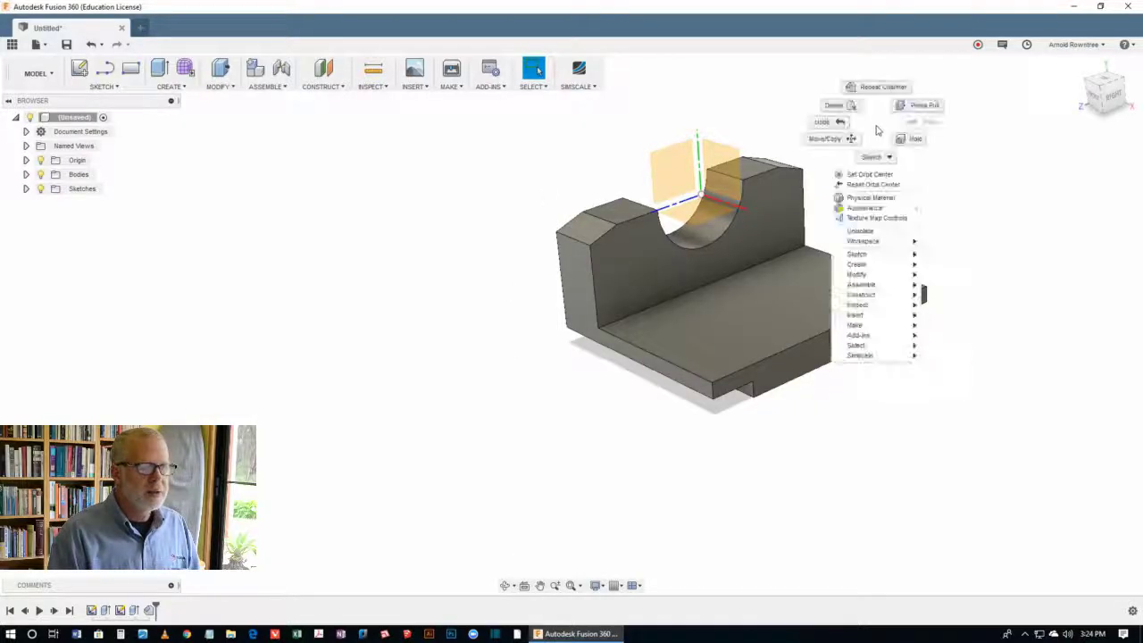
pyautogui.moveTo(894, 256)
pyautogui.click(949, 254)
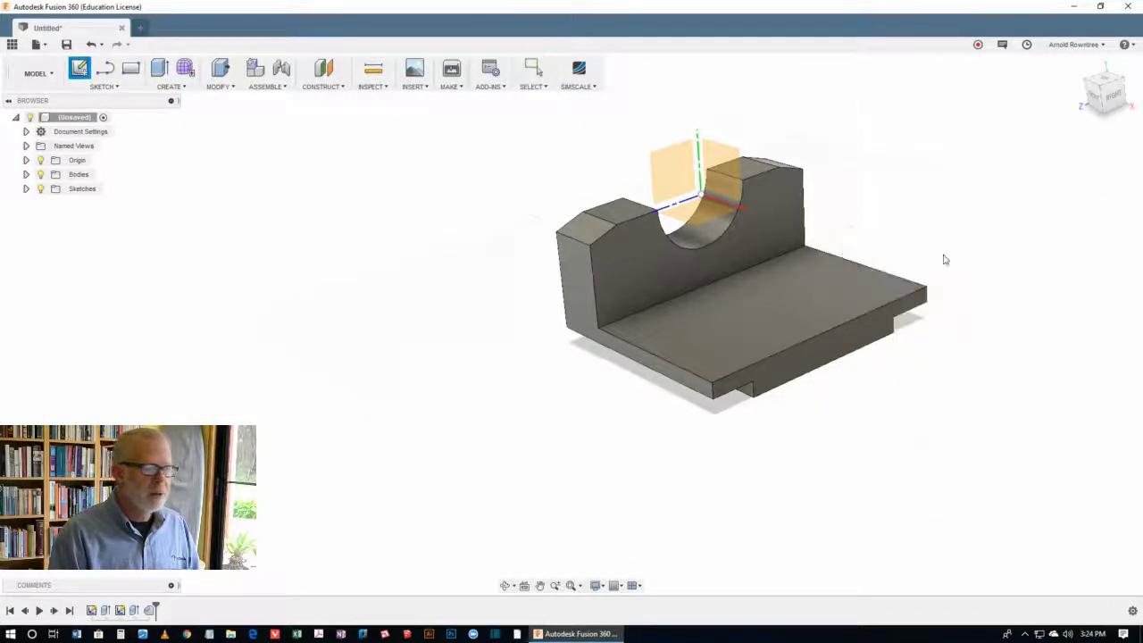
pyautogui.click(576, 288)
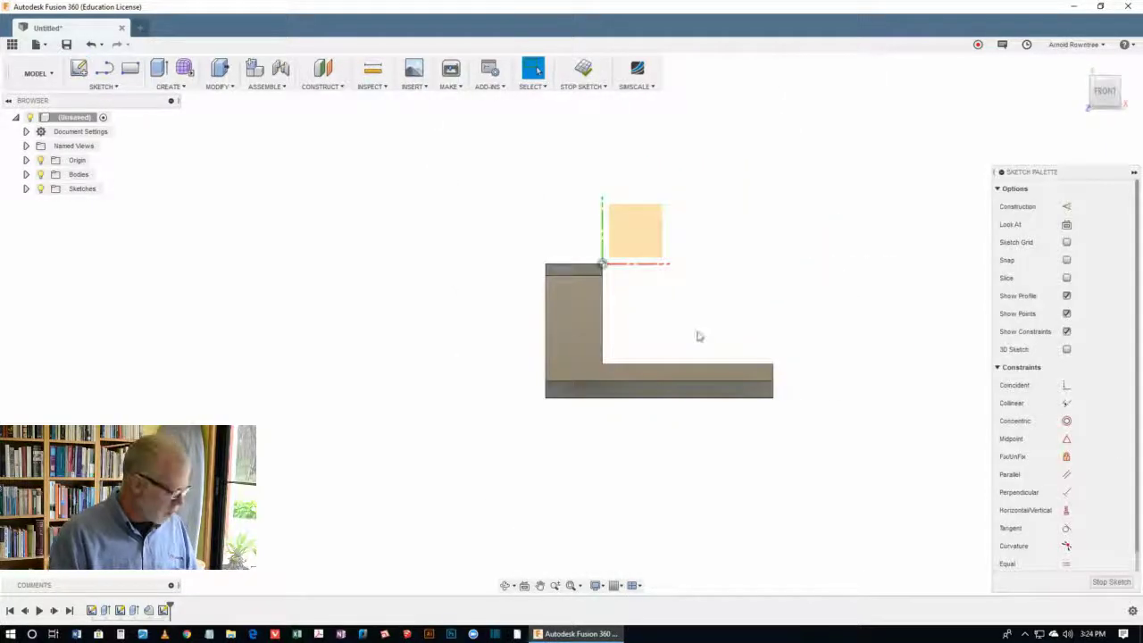
# Draw a line from the wall's inner edge to the base's far corner and finish the sketch
pyautogui.press('l')
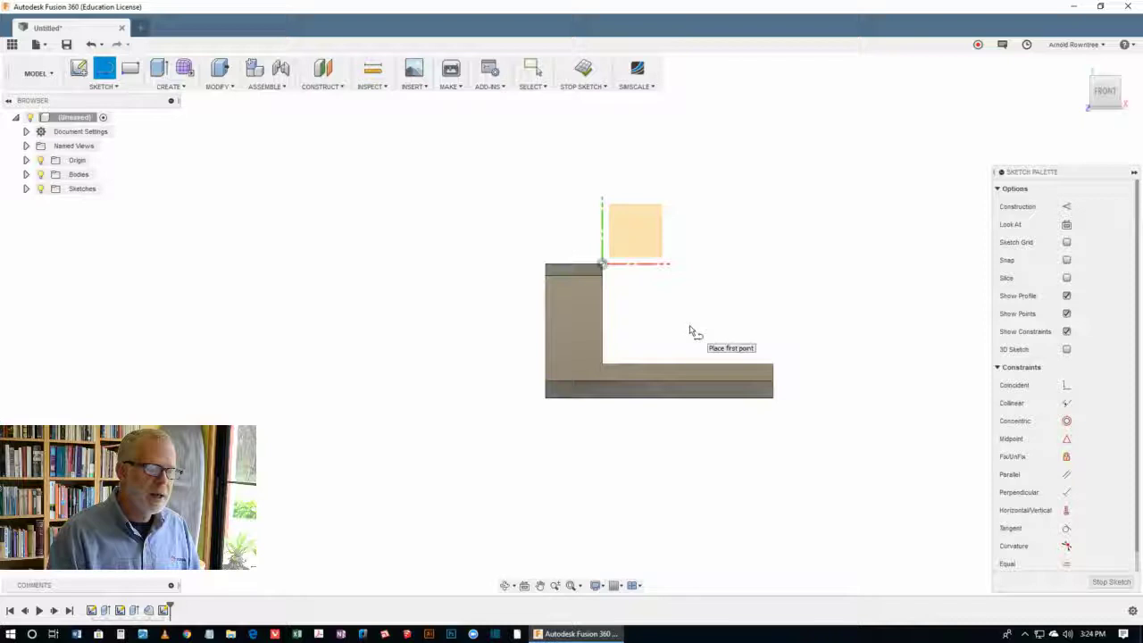
pyautogui.click(603, 333)
pyautogui.doubleClick(772, 363)
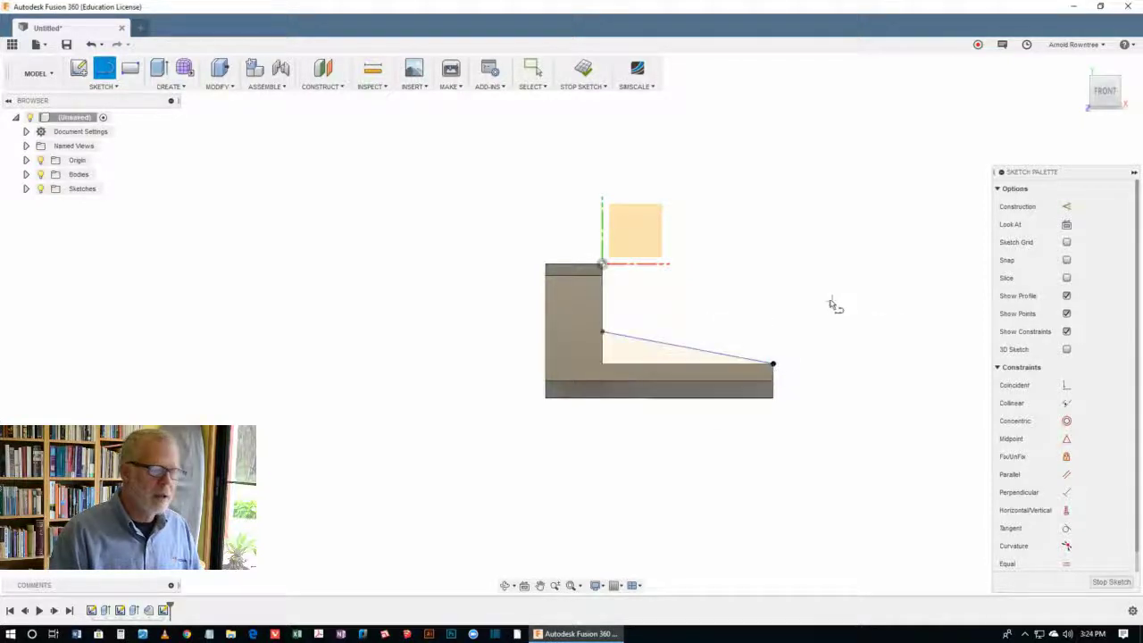
pyautogui.click(583, 70)
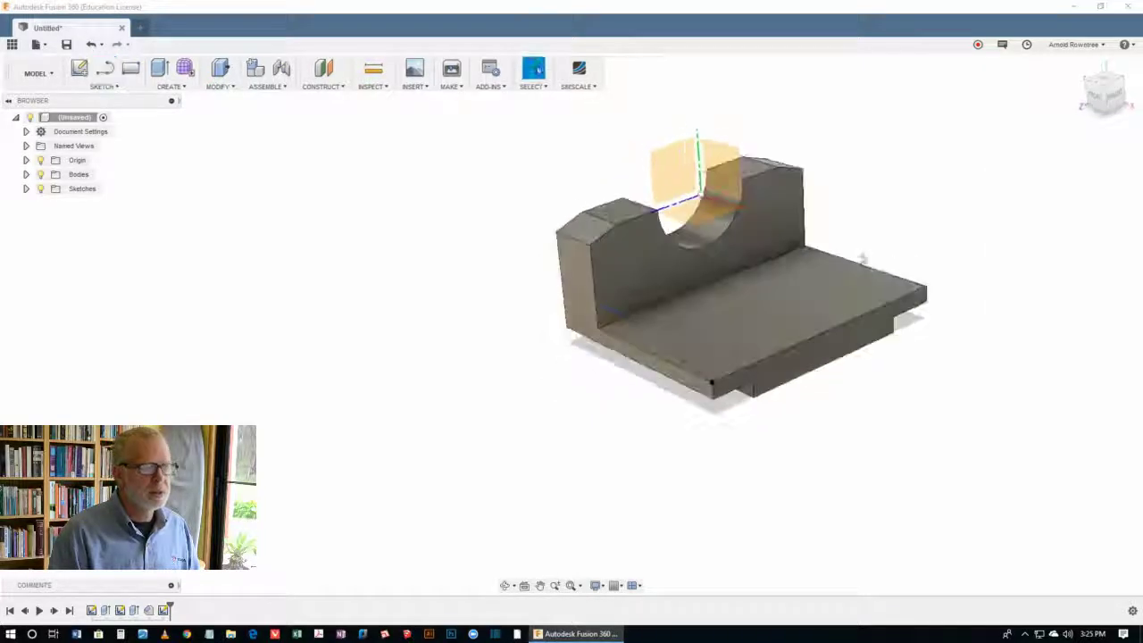
# Start a Rib feature using the sloped sketch line
pyautogui.rightClick(902, 200)
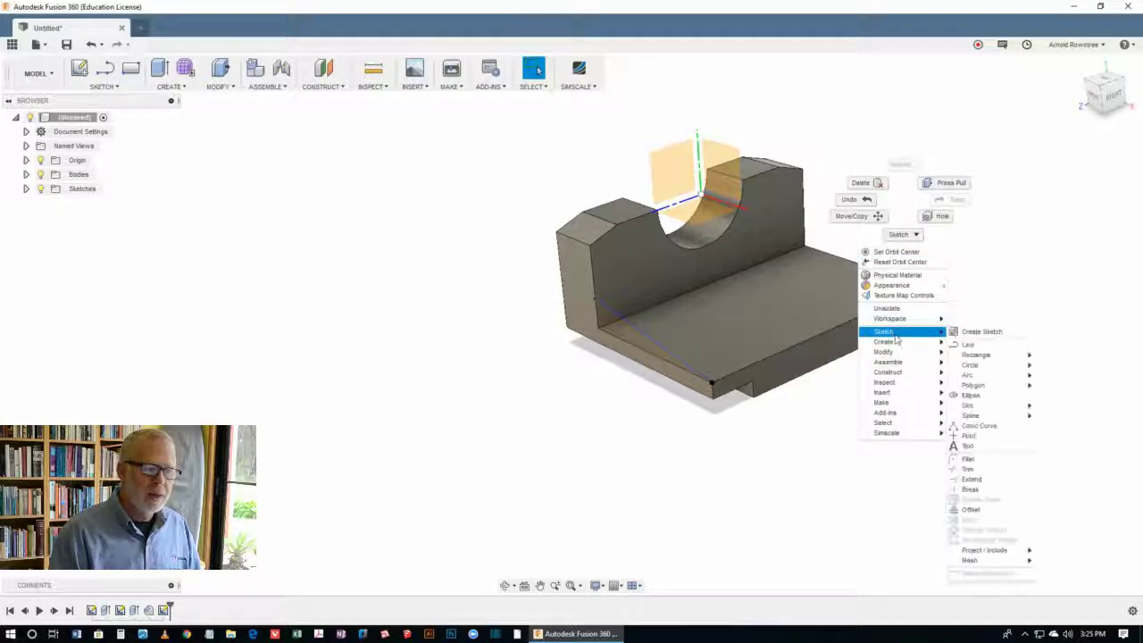
pyautogui.moveTo(902, 348)
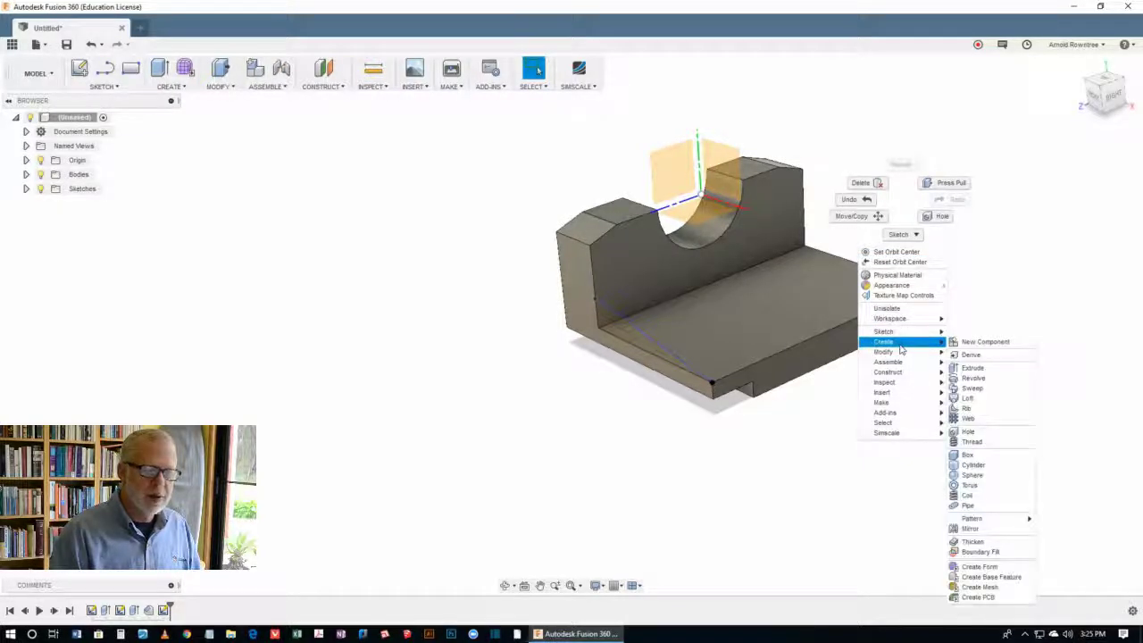
pyautogui.click(969, 409)
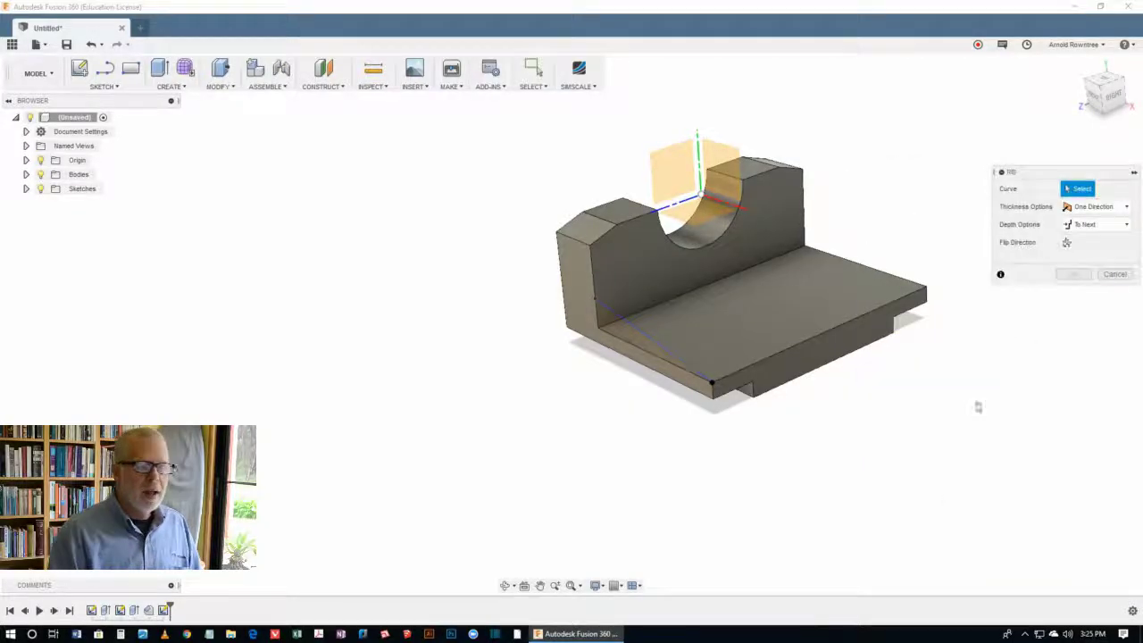
pyautogui.click(622, 320)
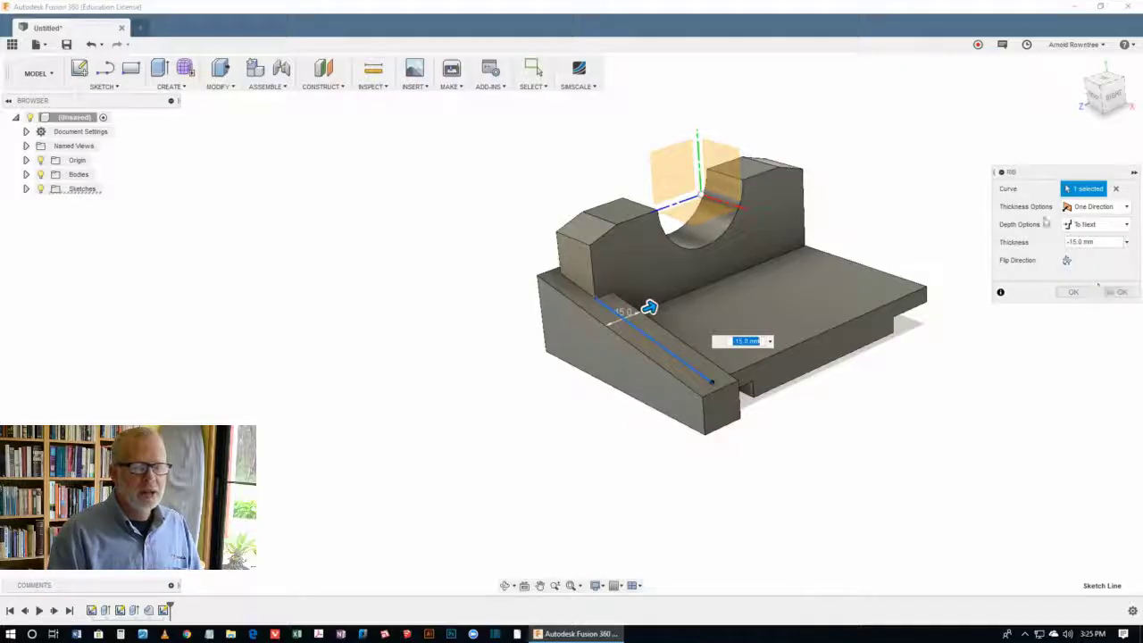
# Set the rib to One Direction with 15 mm thickness and create it
pyautogui.click(1126, 208)
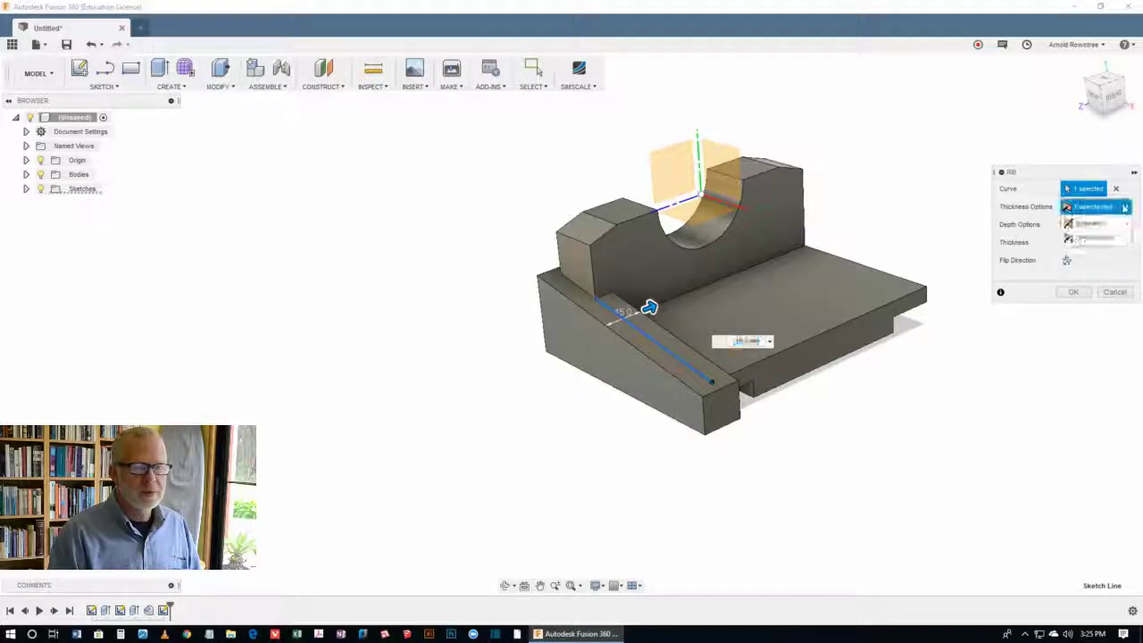
pyautogui.click(1090, 224)
pyautogui.click(1114, 209)
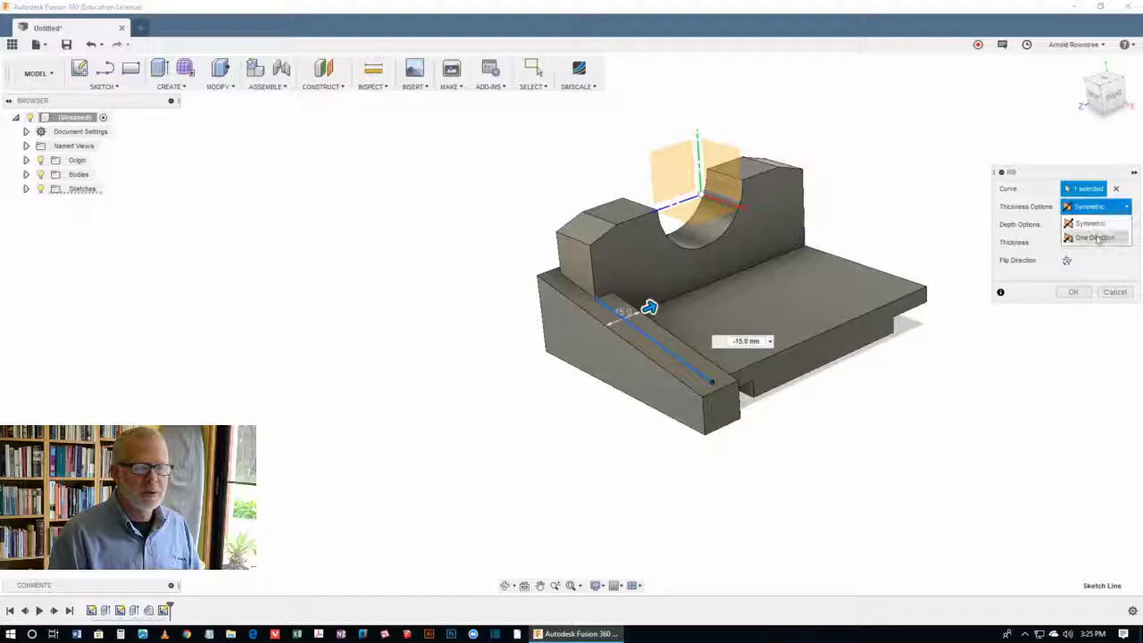
pyautogui.click(1095, 238)
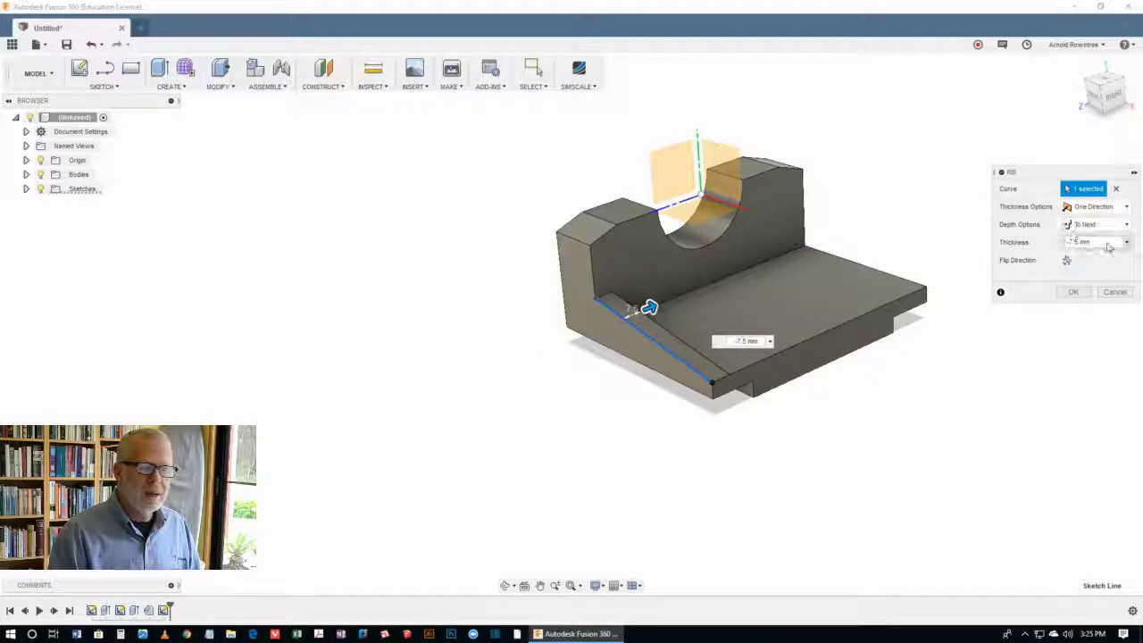
pyautogui.click(1105, 242)
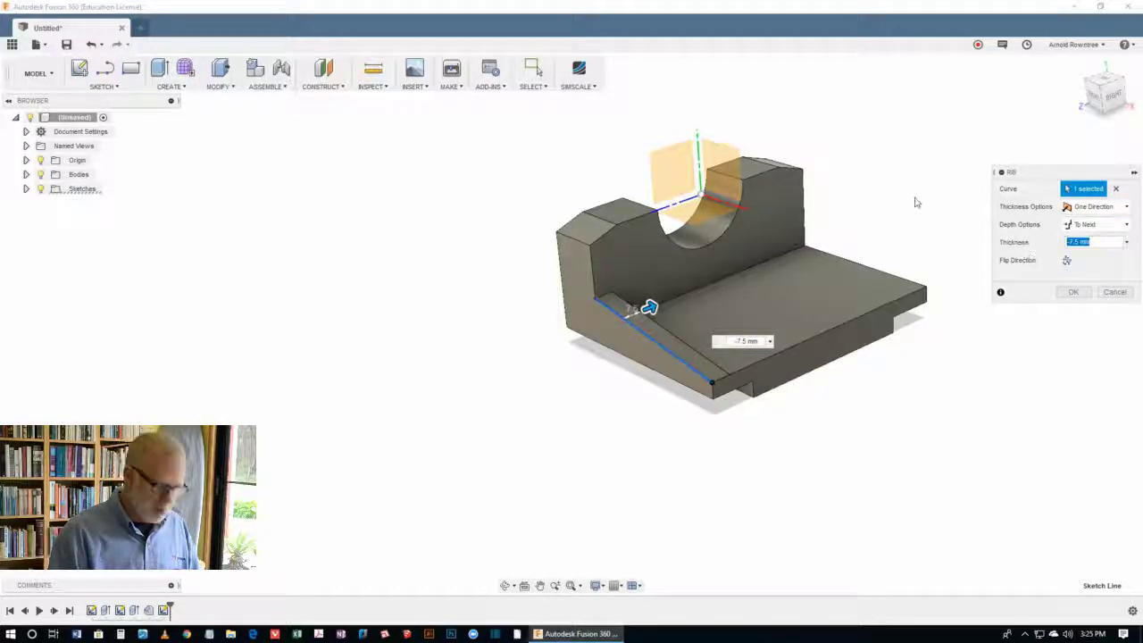
pyautogui.write('15')
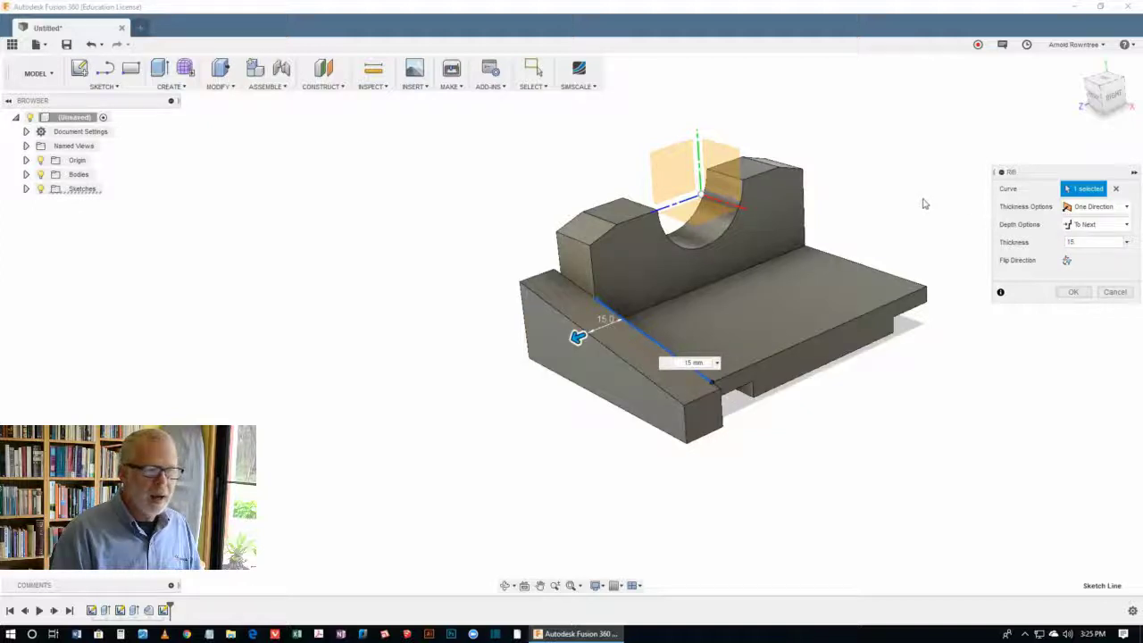
pyautogui.click(1070, 243)
pyautogui.press('Return')
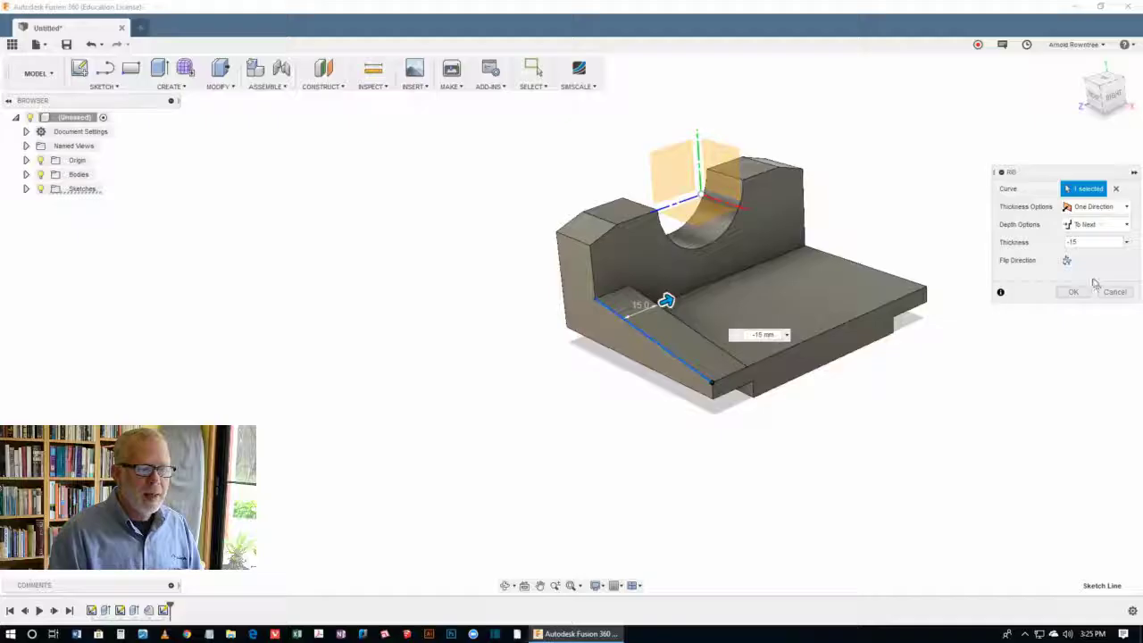
pyautogui.click(1073, 291)
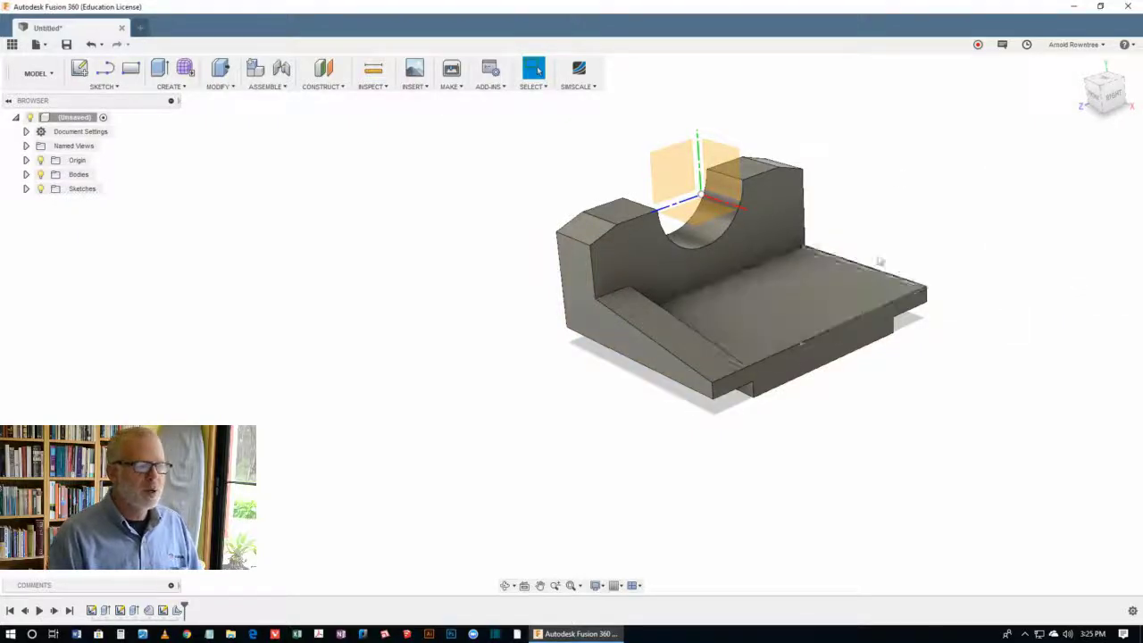
# Mirror the Rib feature, as type Features, across the middle origin plane
pyautogui.rightClick(889, 163)
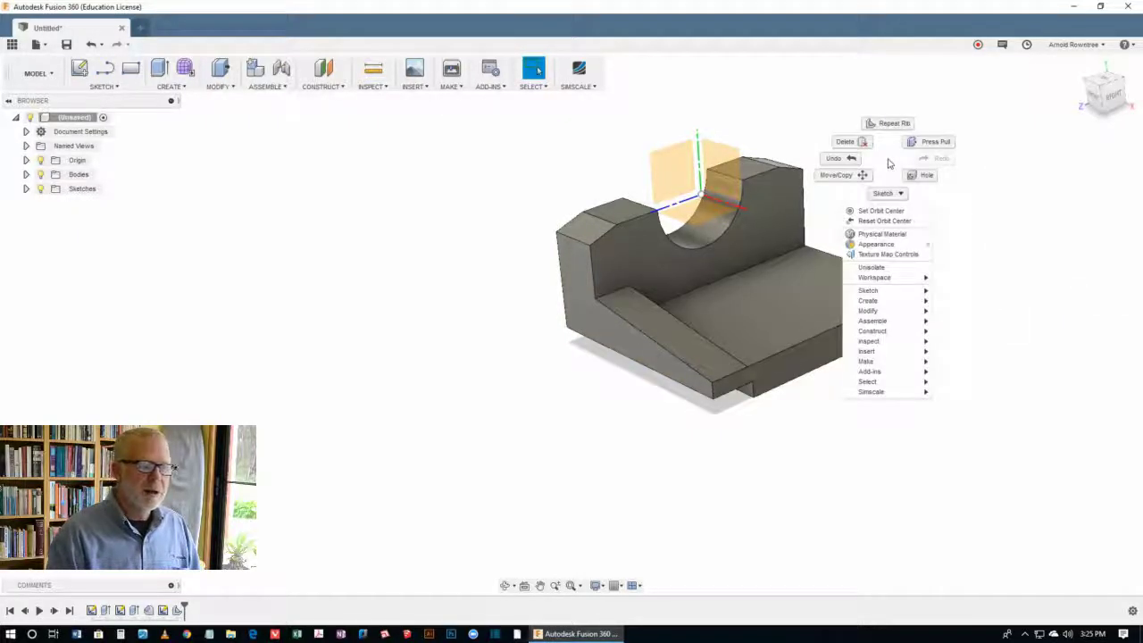
pyautogui.moveTo(897, 306)
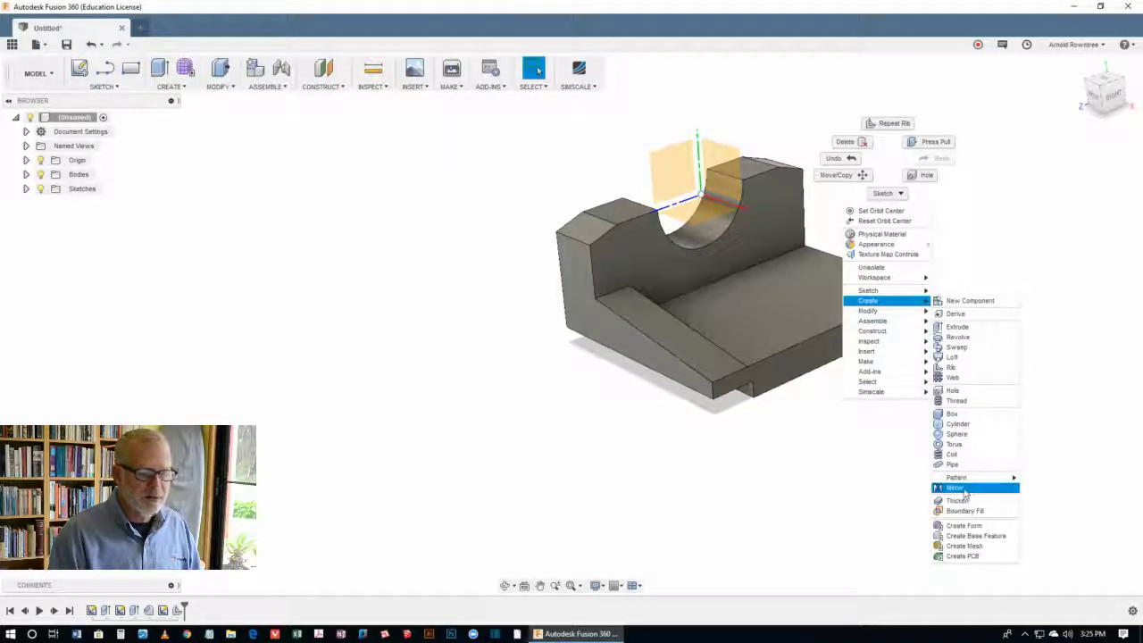
pyautogui.click(963, 488)
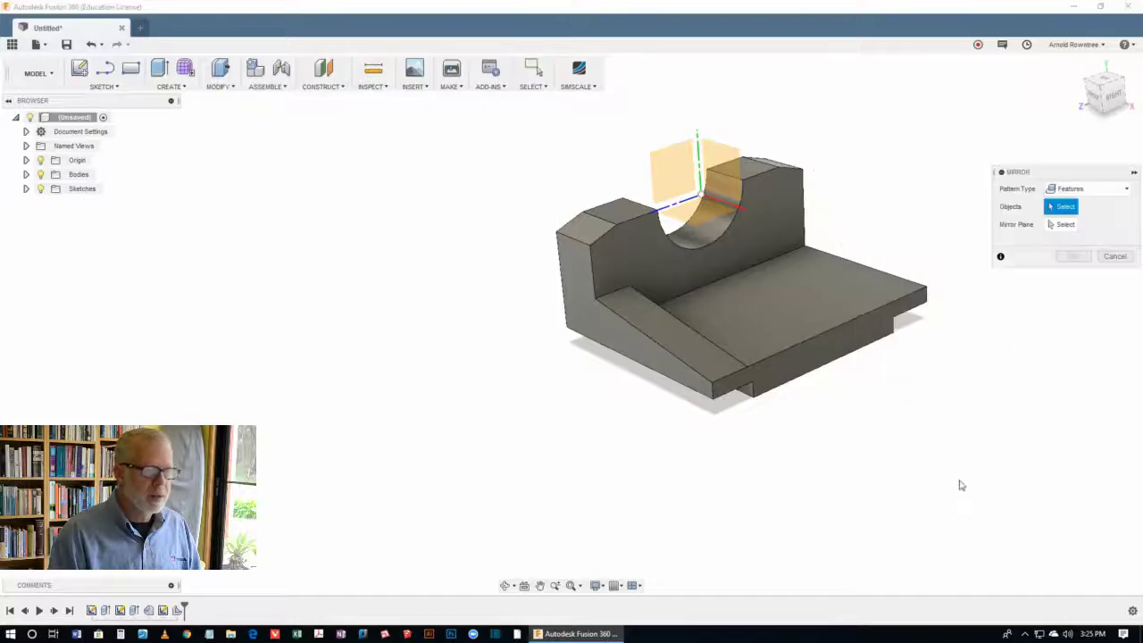
pyautogui.click(1122, 190)
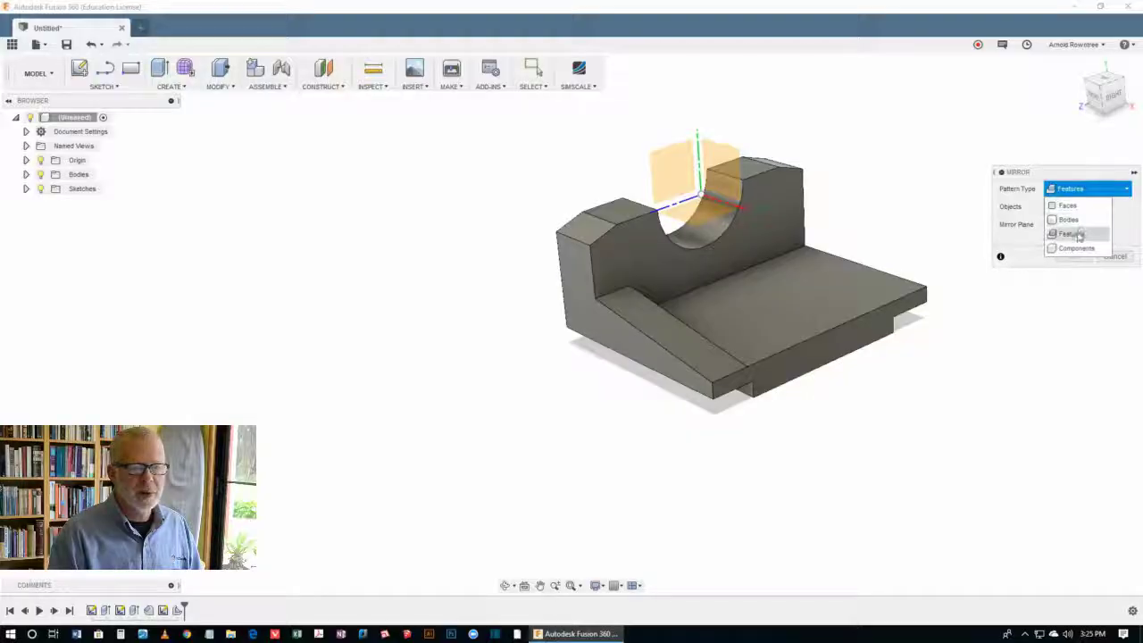
pyautogui.click(1076, 234)
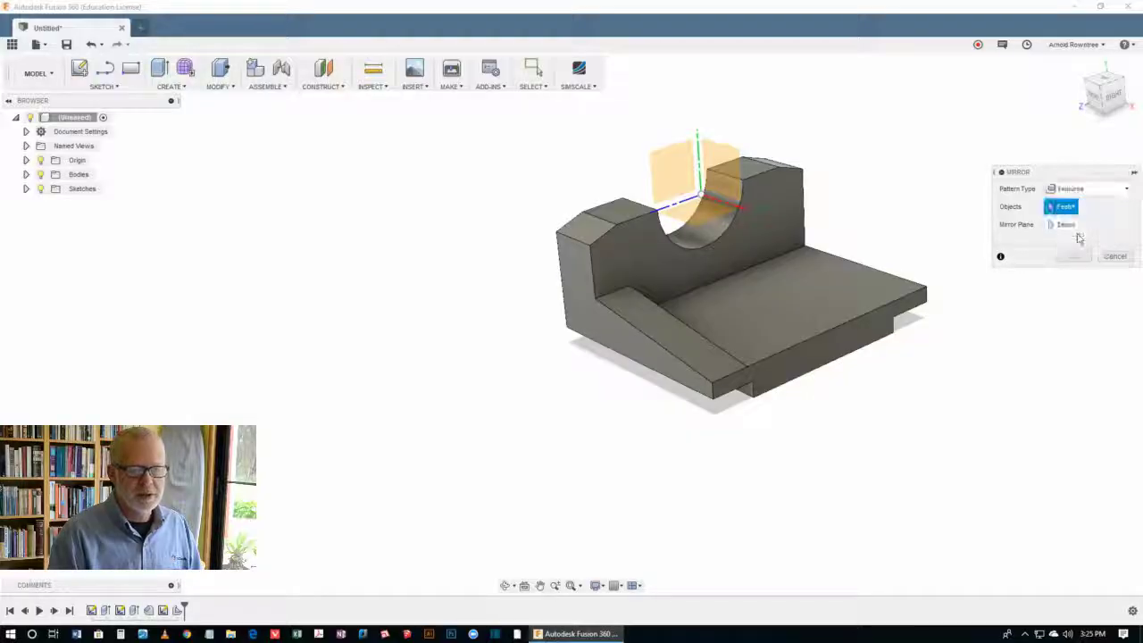
pyautogui.click(178, 610)
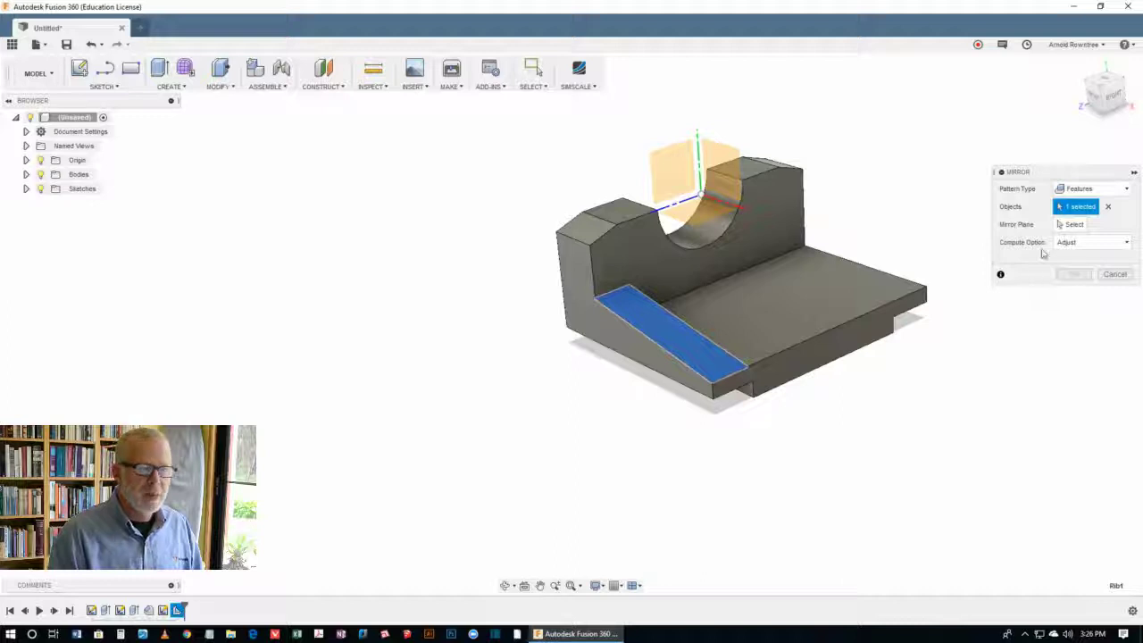
pyautogui.click(1072, 226)
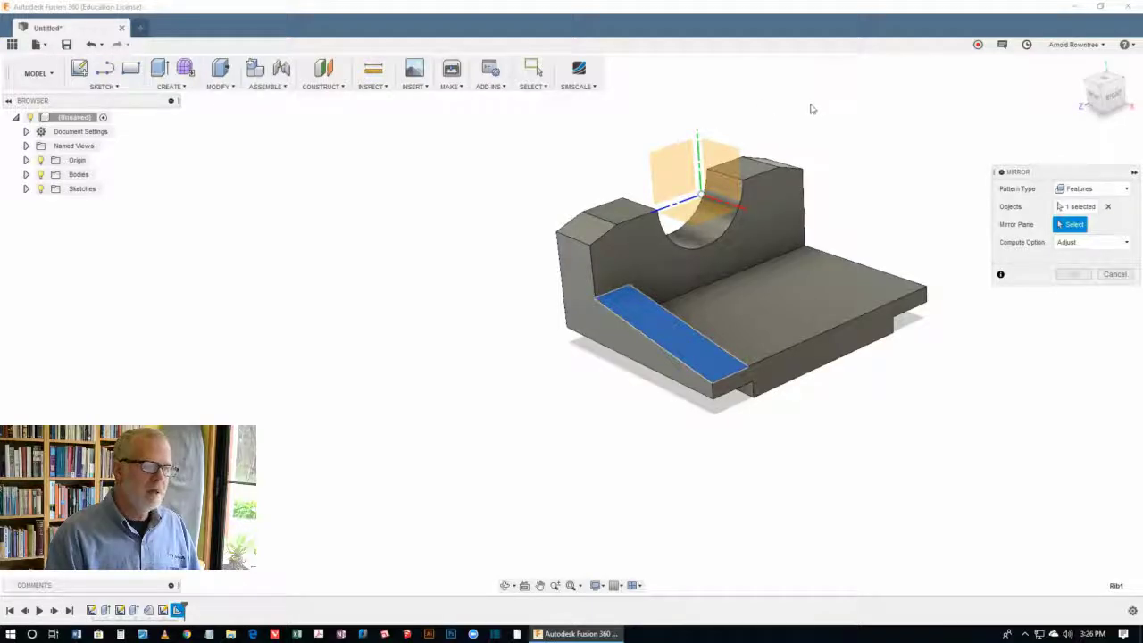
pyautogui.click(720, 156)
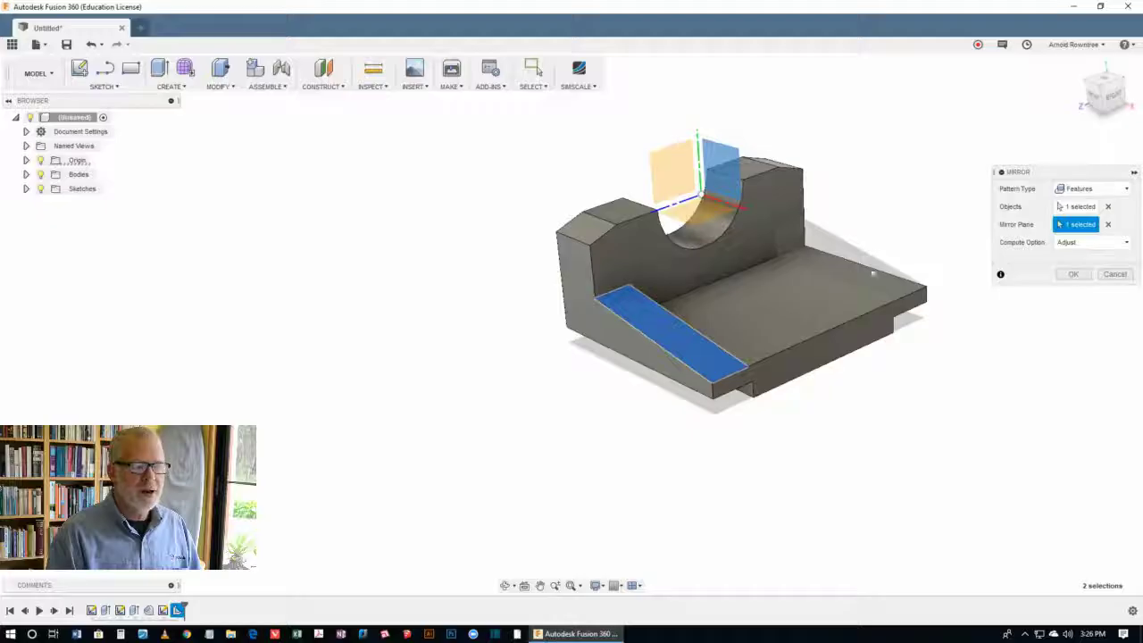
pyautogui.click(1074, 274)
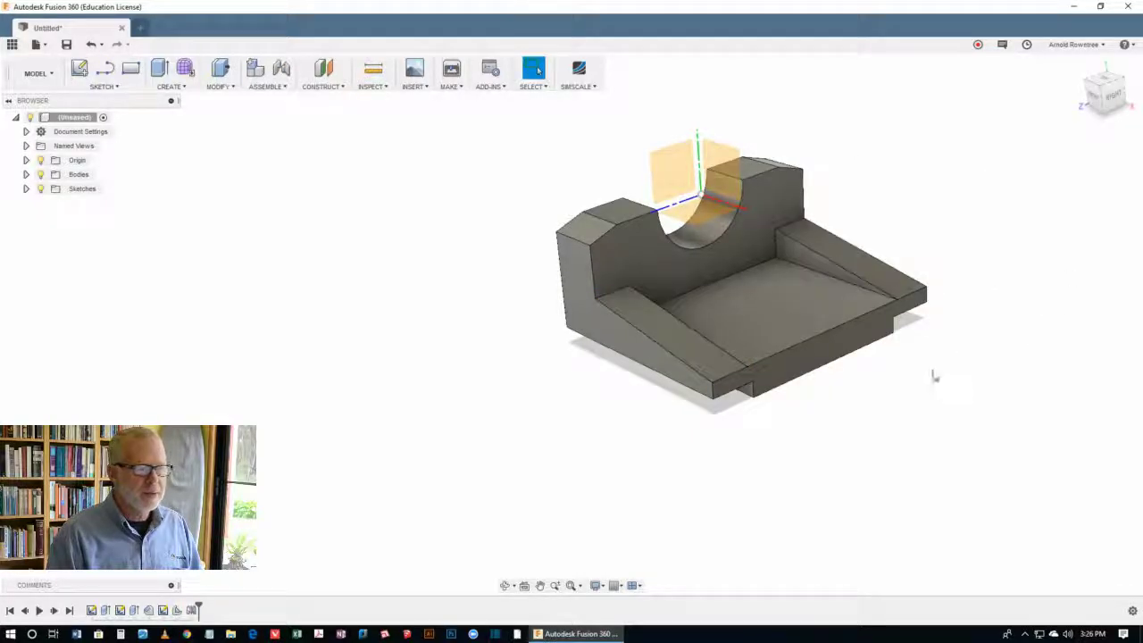
# Start a new sketch on the bracket's base face
pyautogui.moveTo(934, 375)
pyautogui.keyDown('shift'); pyautogui.mouseDown(button='middle')
pyautogui.moveTo(857, 389)
pyautogui.moveTo(942, 372)
pyautogui.mouseUp(button='middle'); pyautogui.keyUp('shift')
pyautogui.rightClick(934, 195)
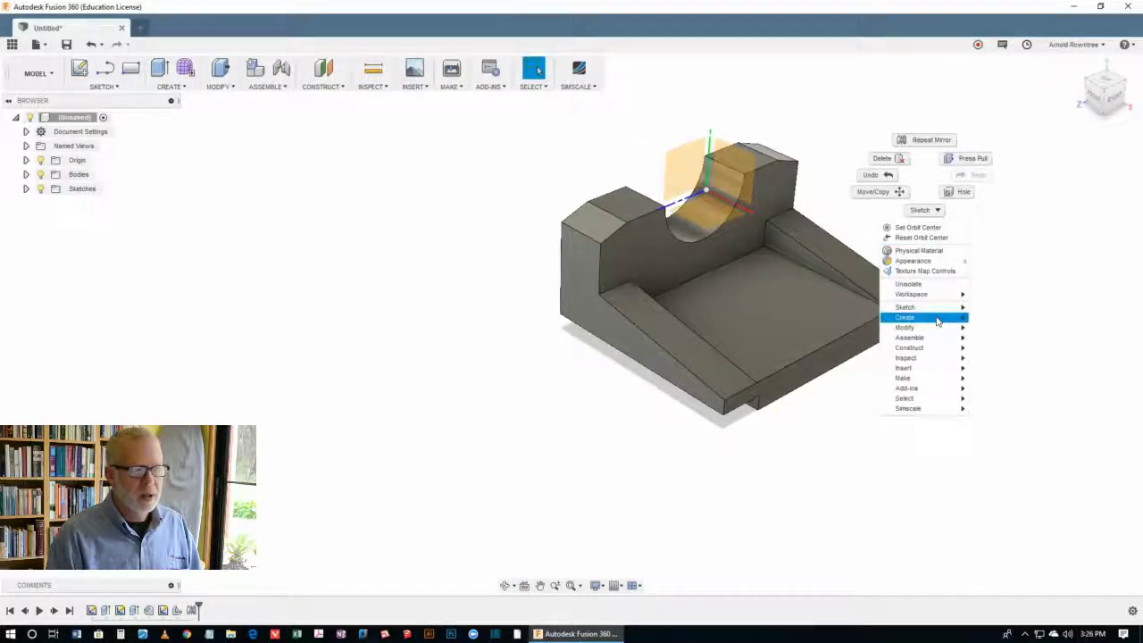
pyautogui.moveTo(938, 307)
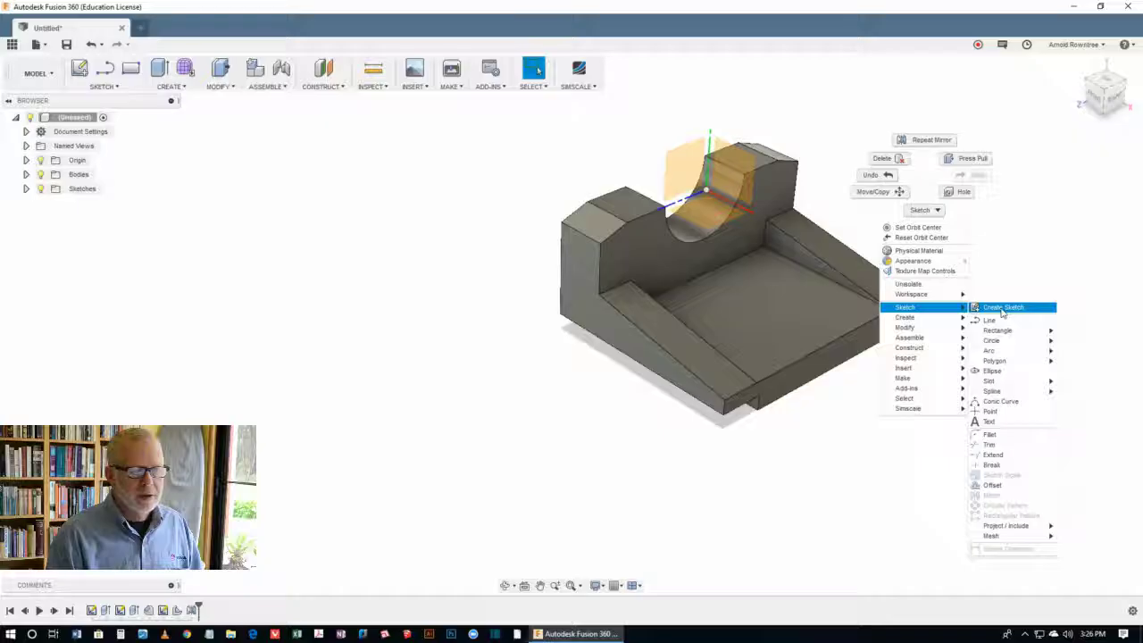
pyautogui.click(1002, 308)
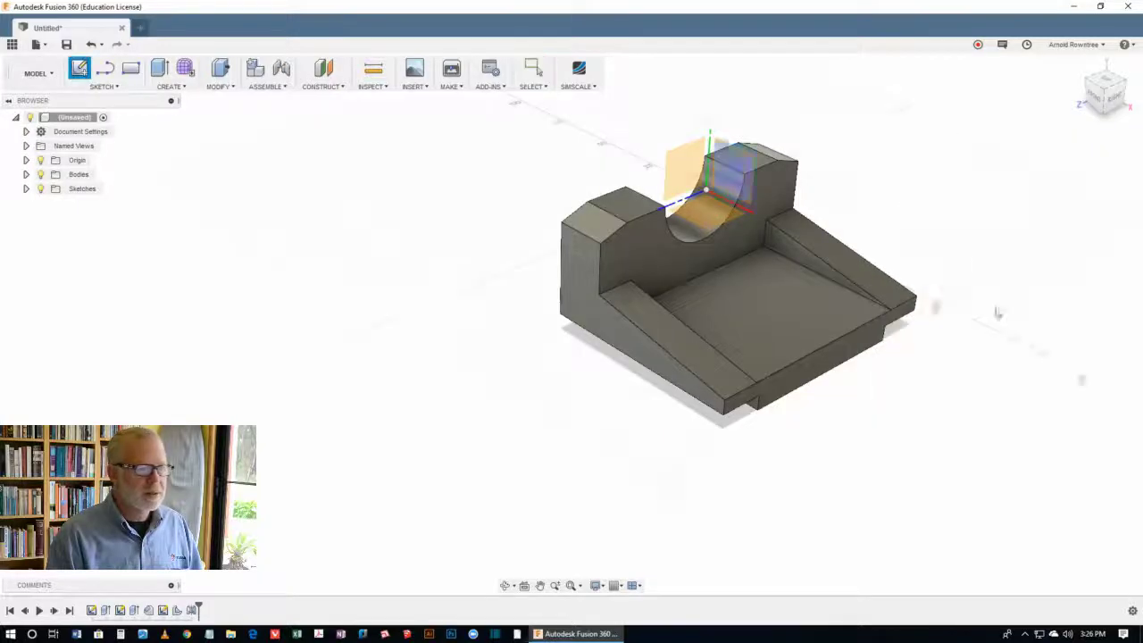
pyautogui.click(785, 309)
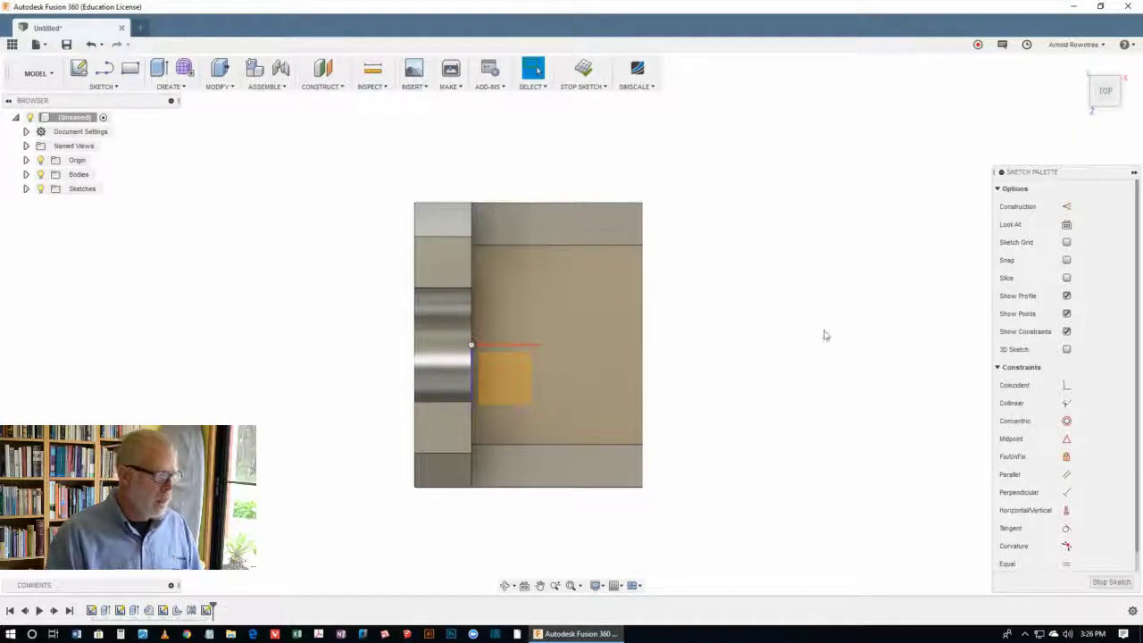
# Draw a vertical Overall Slot on the base, right of the orange square
pyautogui.rightClick(758, 224)
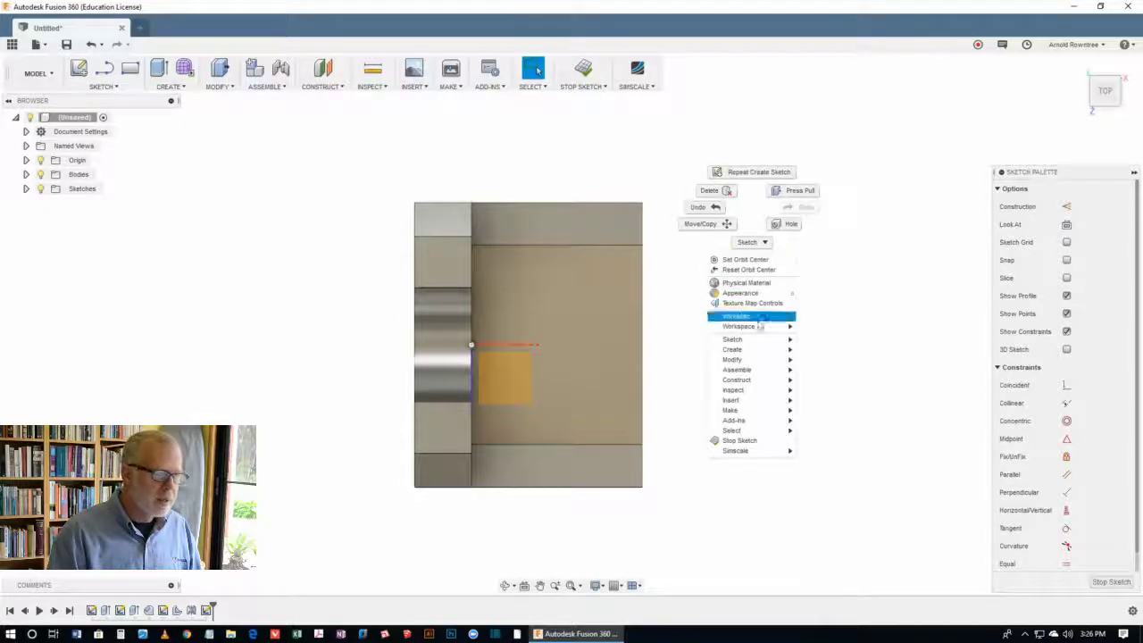
pyautogui.moveTo(753, 344)
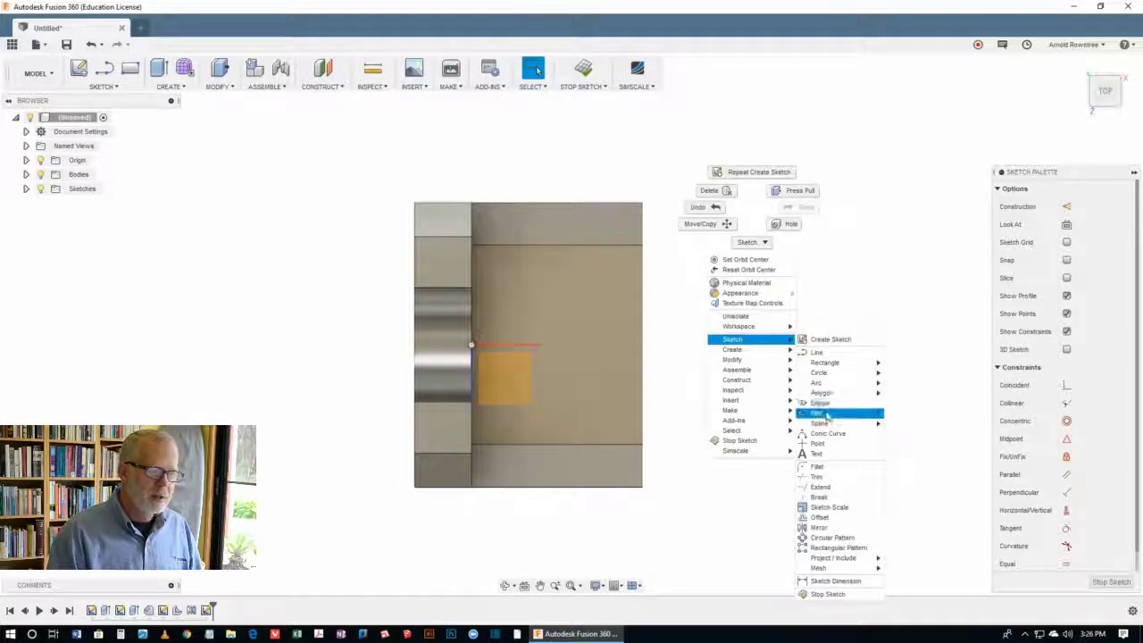
pyautogui.moveTo(827, 416)
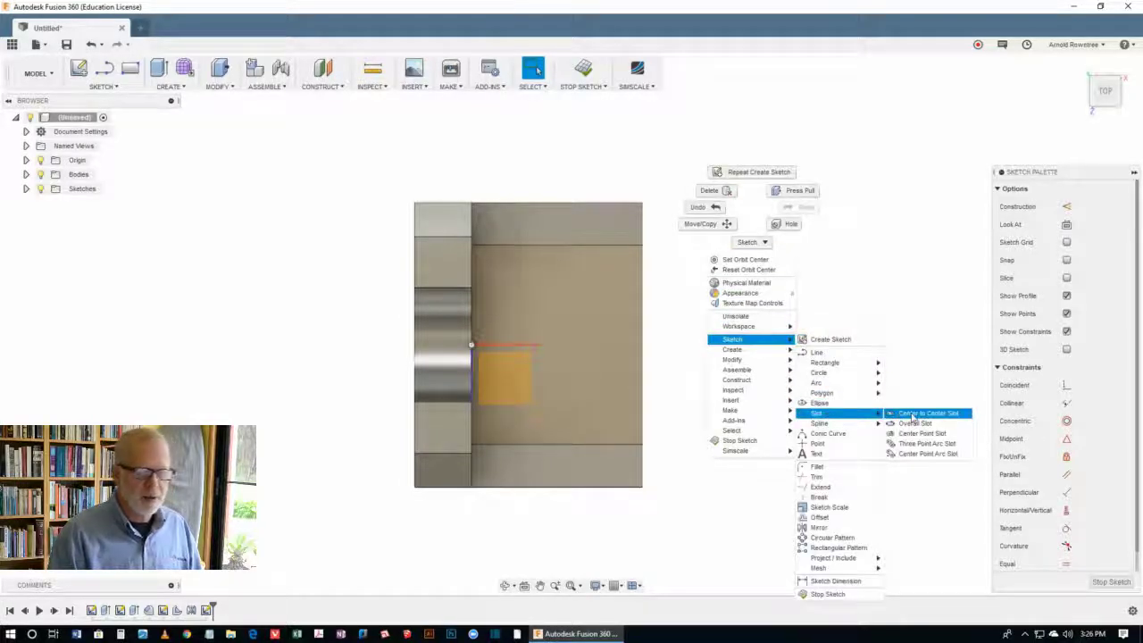
pyautogui.click(915, 424)
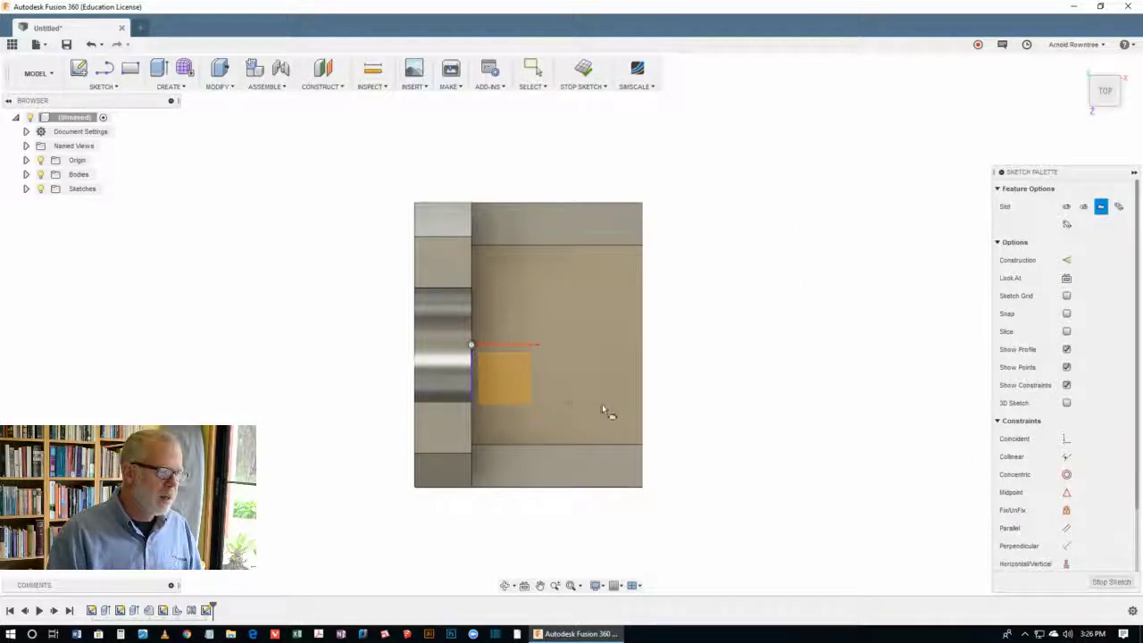
pyautogui.click(572, 402)
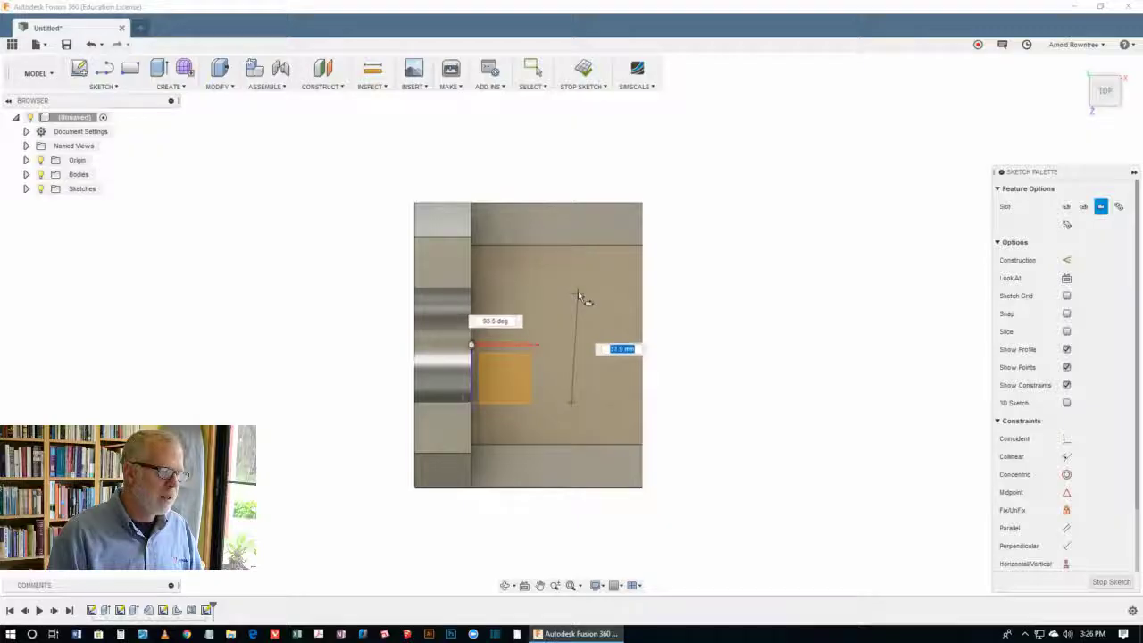
pyautogui.click(571, 294)
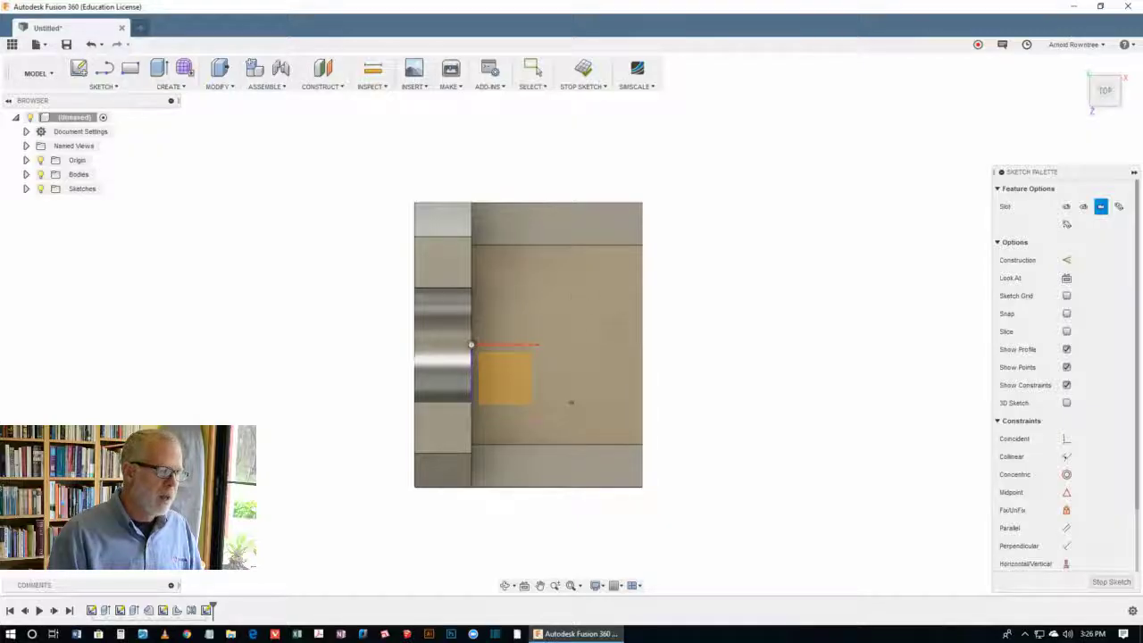
pyautogui.click(585, 308)
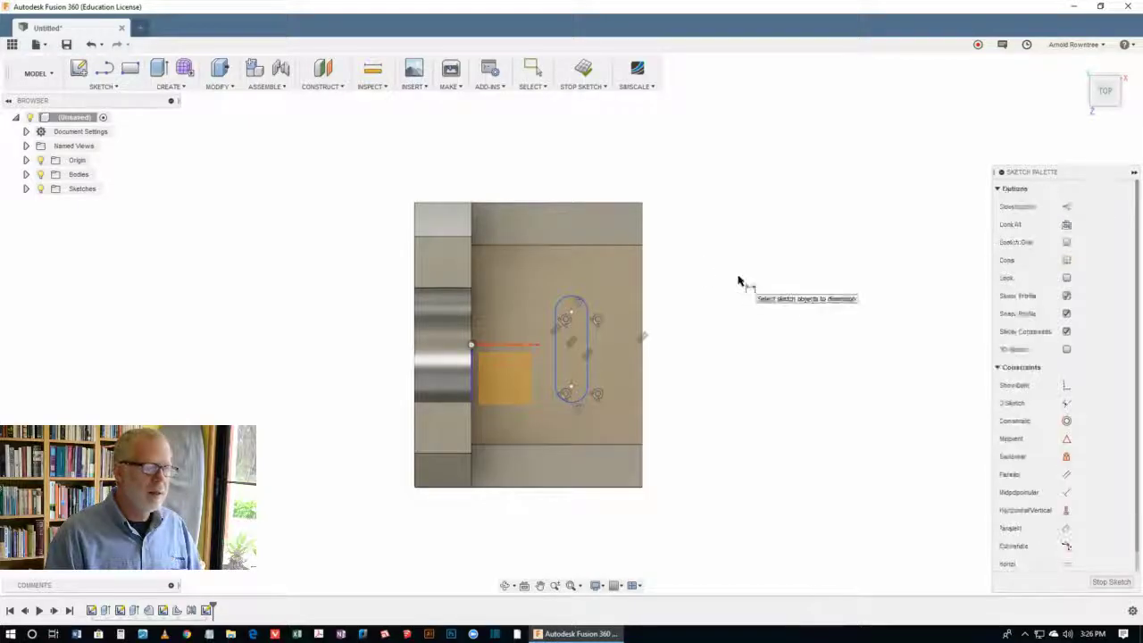
# Dimension the slot's end radius to 5 mm and its offset from the right edge to 30 mm
pyautogui.press('Escape')
pyautogui.click(584, 302)
pyautogui.click(676, 240)
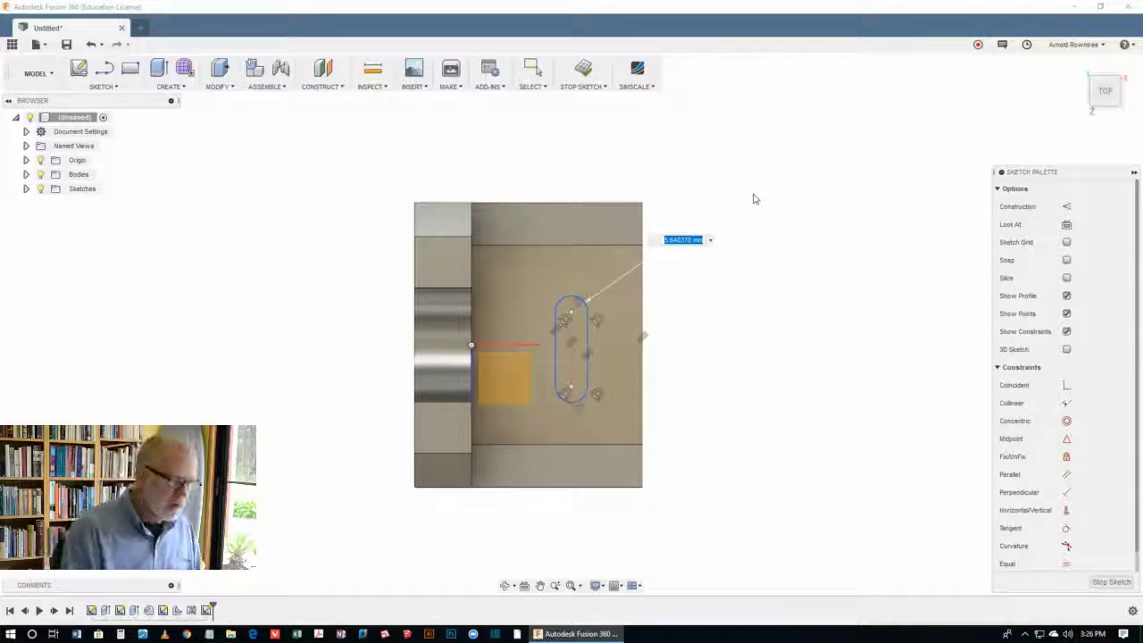
pyautogui.write('5')
pyautogui.press('Return')
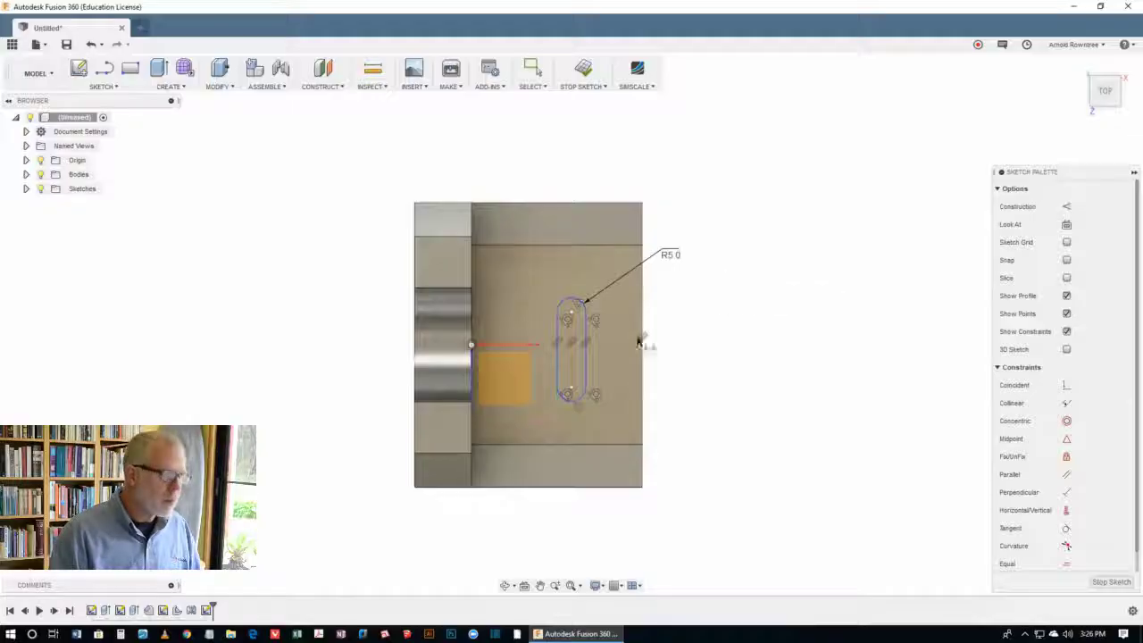
pyautogui.click(571, 333)
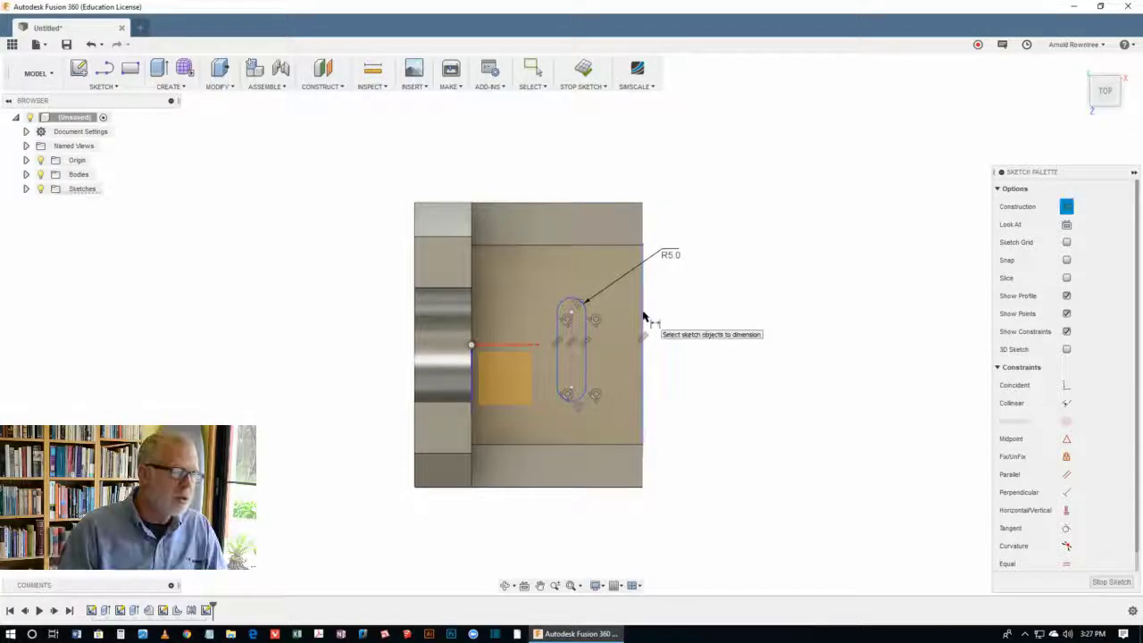
pyautogui.click(644, 321)
pyautogui.click(703, 375)
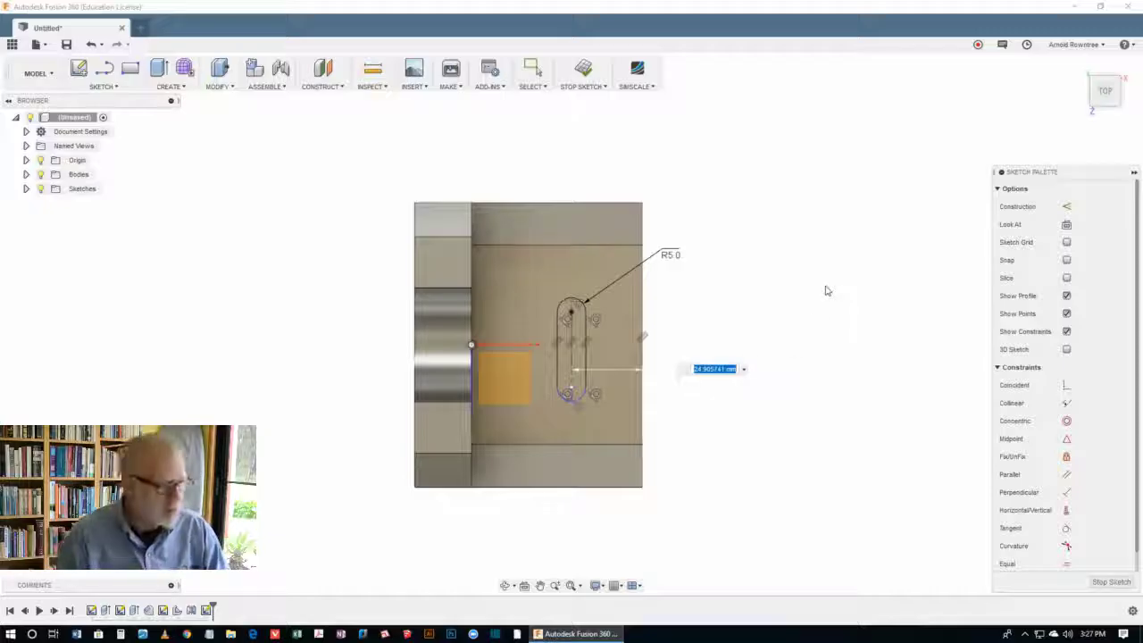
pyautogui.press('Return')
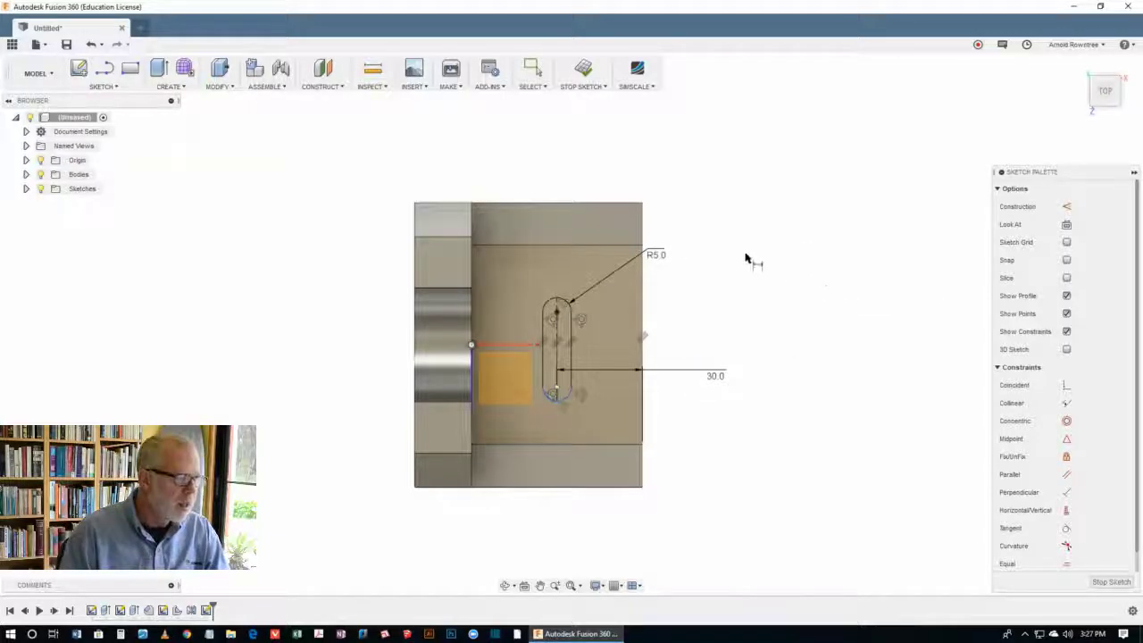
# Dimension the slot's centre distance to 40 mm and its offset from the red line to 20 mm
pyautogui.click(557, 313)
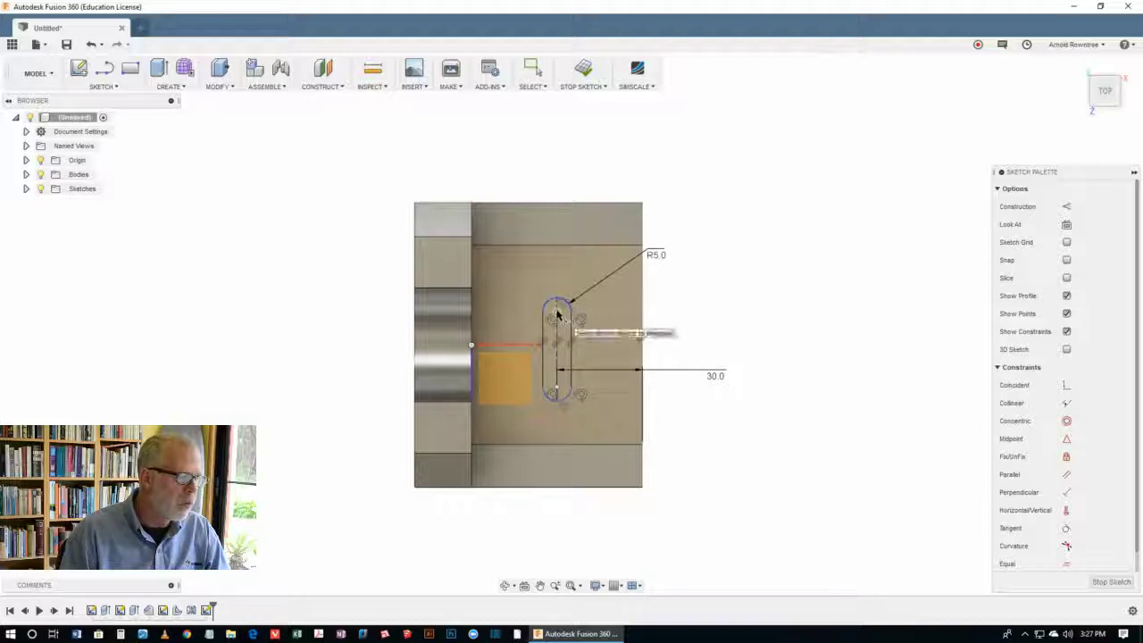
pyautogui.click(557, 392)
pyautogui.click(738, 345)
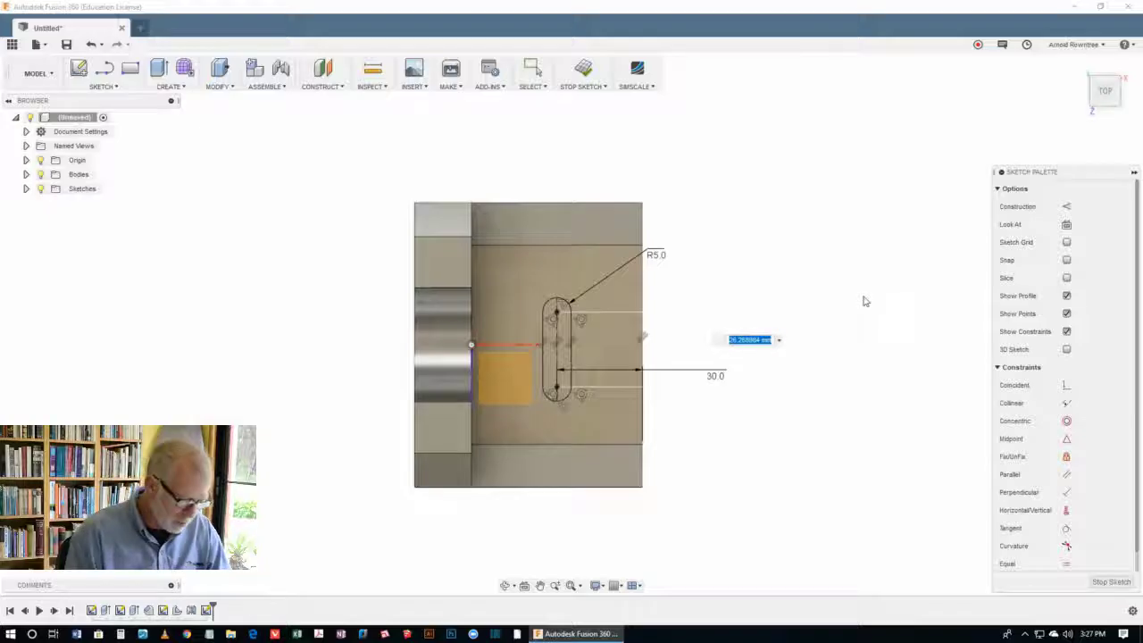
pyautogui.write('40')
pyautogui.press('Return')
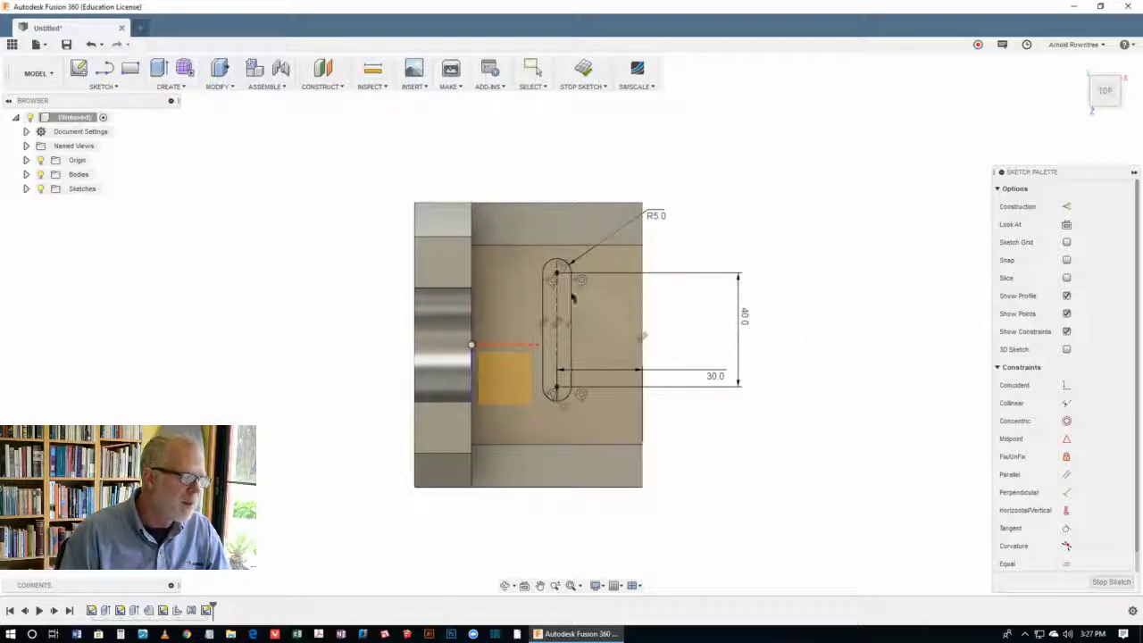
pyautogui.click(557, 272)
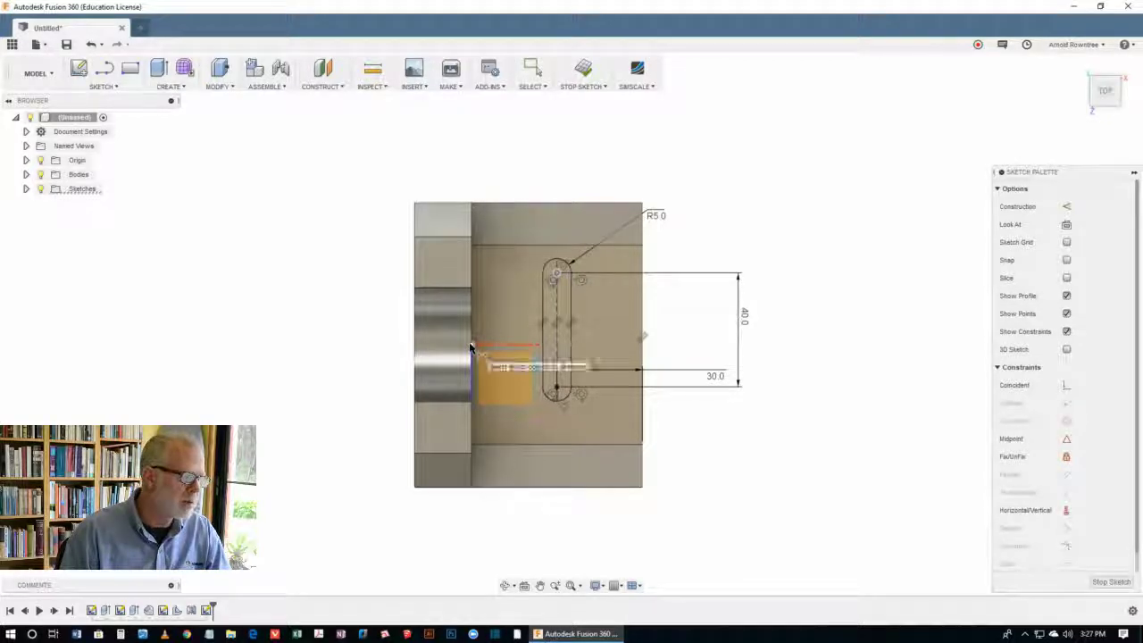
pyautogui.click(472, 344)
pyautogui.click(701, 304)
pyautogui.write('20')
pyautogui.press('Return')
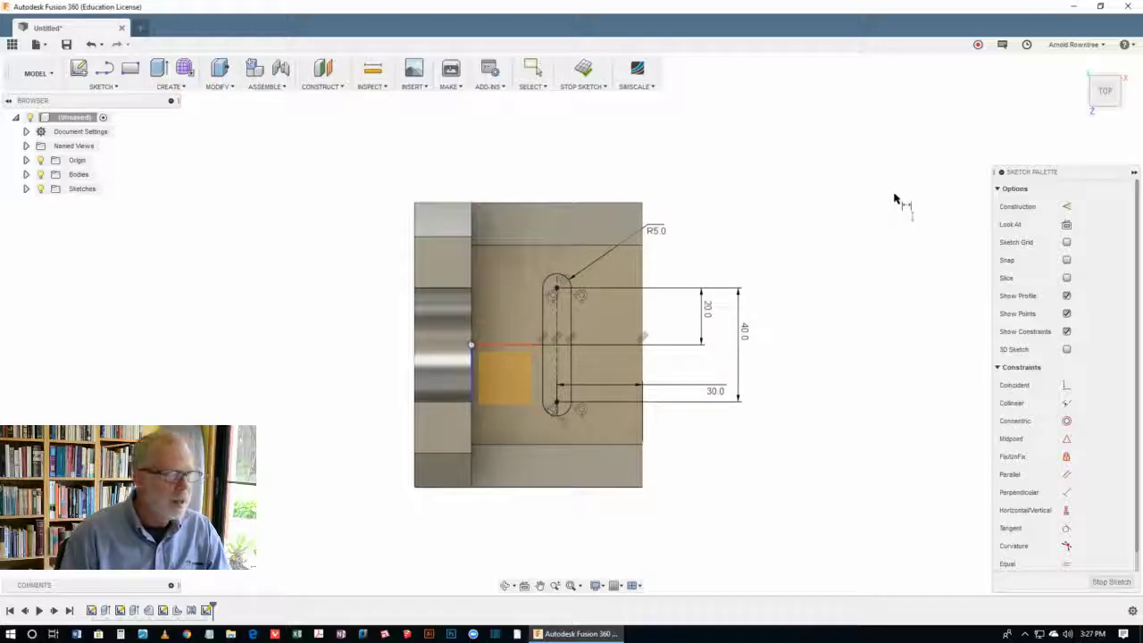
# Extrude the slot profile as a Cut with extent All through the base
pyautogui.press('e')
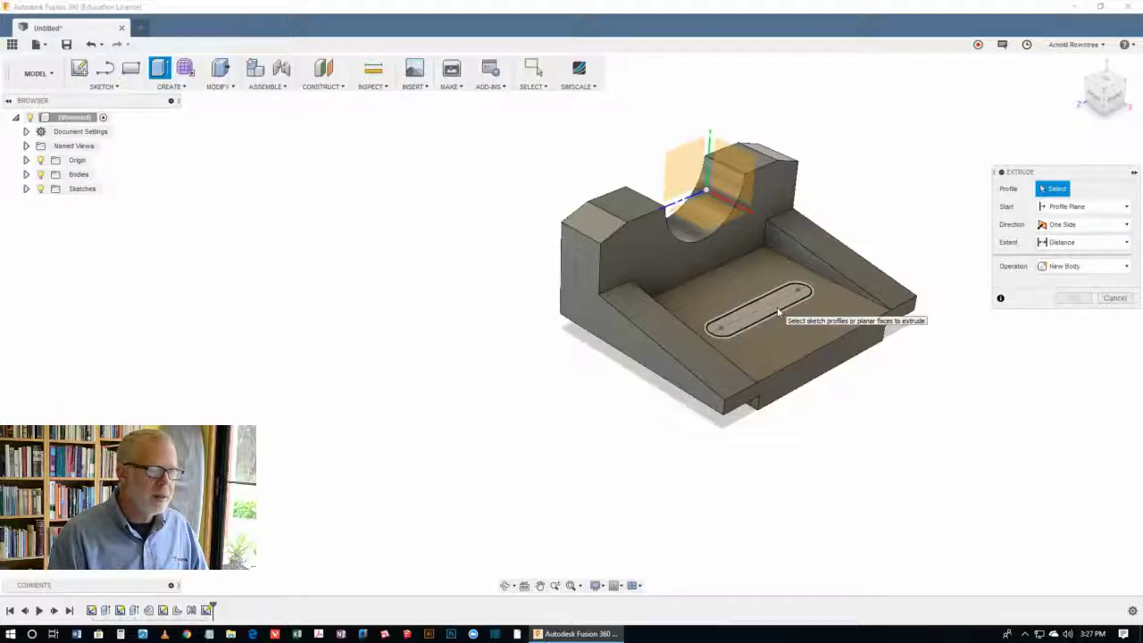
pyautogui.click(776, 309)
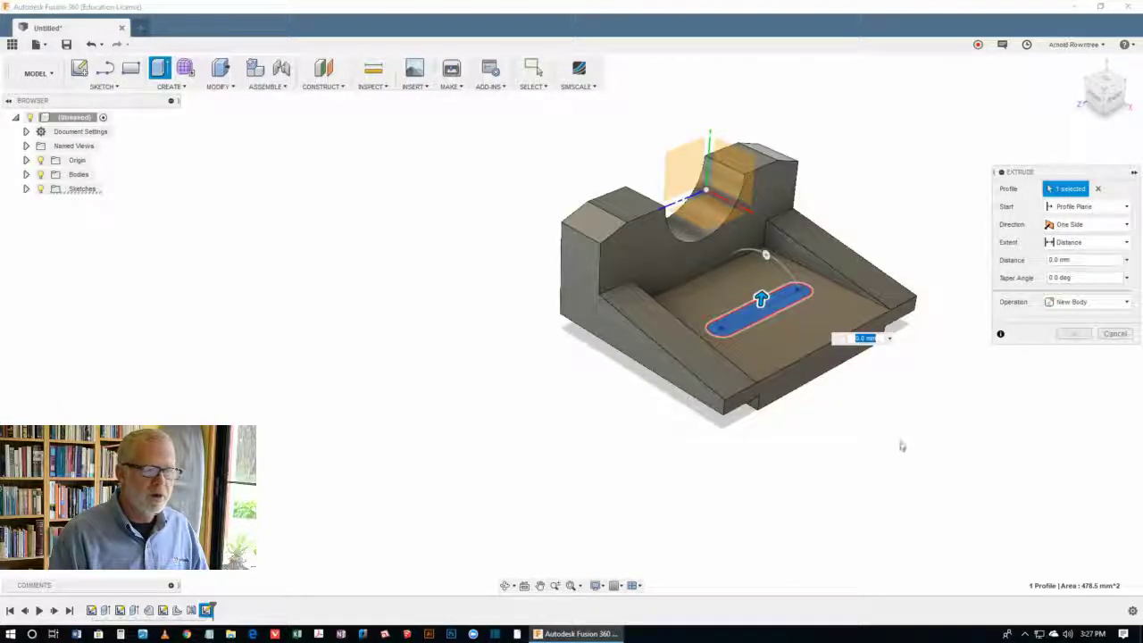
pyautogui.write('-50')
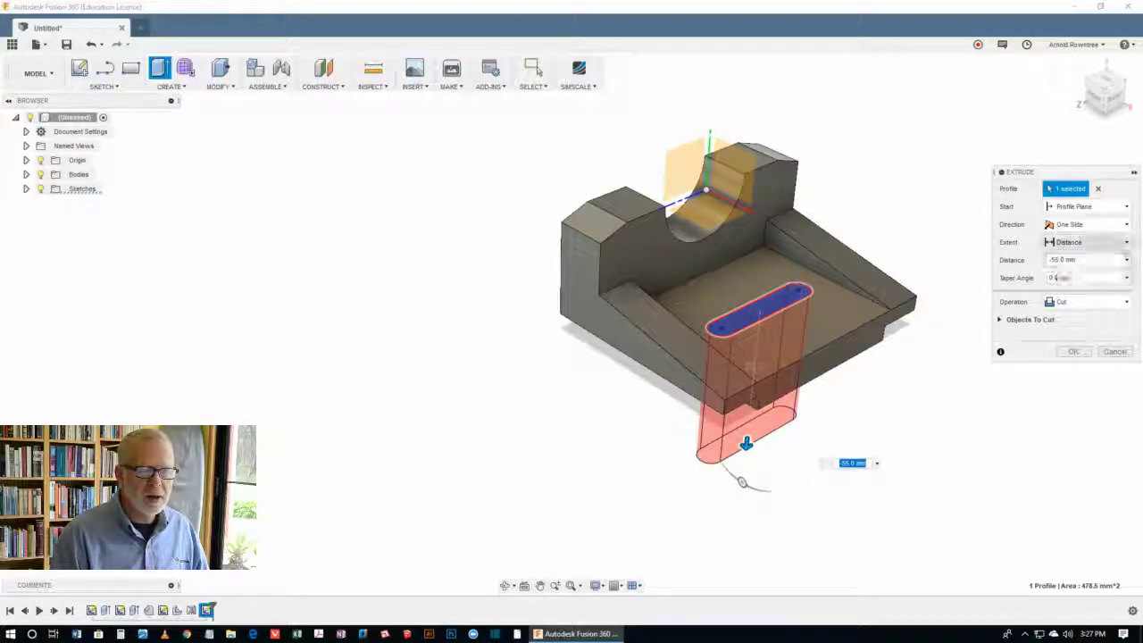
pyautogui.click(1088, 242)
pyautogui.click(1061, 287)
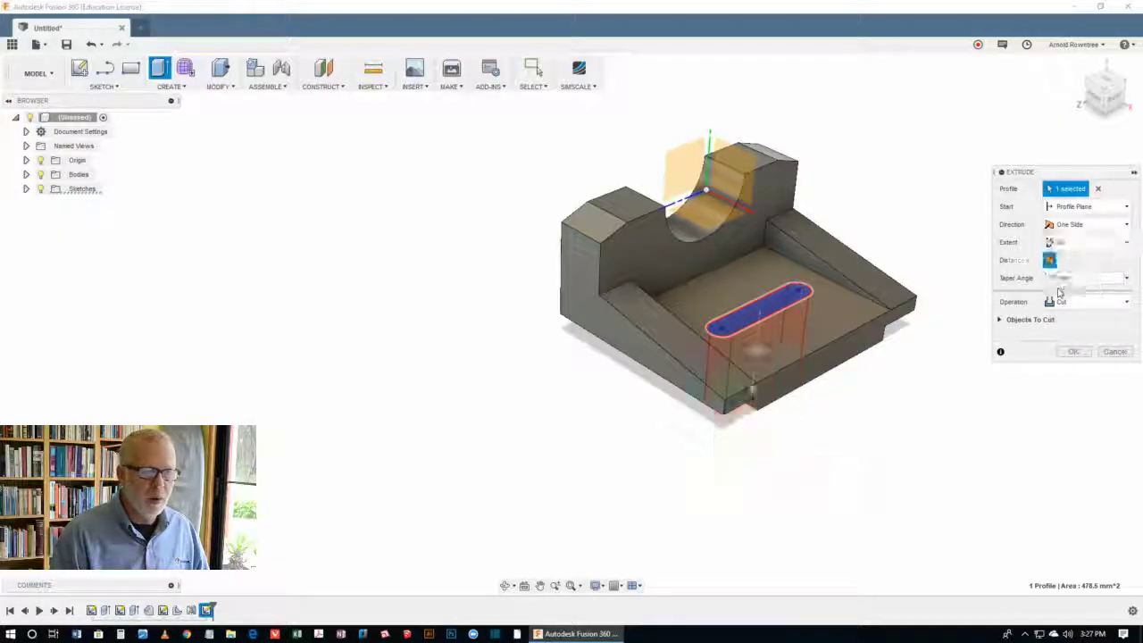
pyautogui.click(1072, 352)
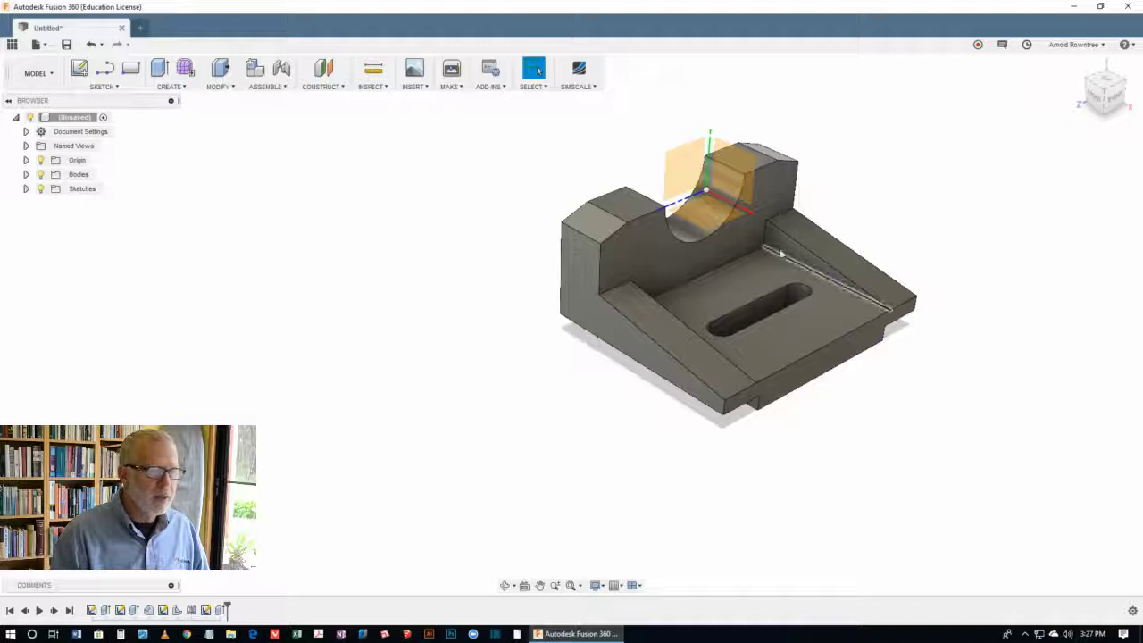
# Turn off the Origin visibility in the Browser and view the finished bracket from a new angle
pyautogui.scroll(2, 829, 188)
pyautogui.scroll(1, 828, 188)
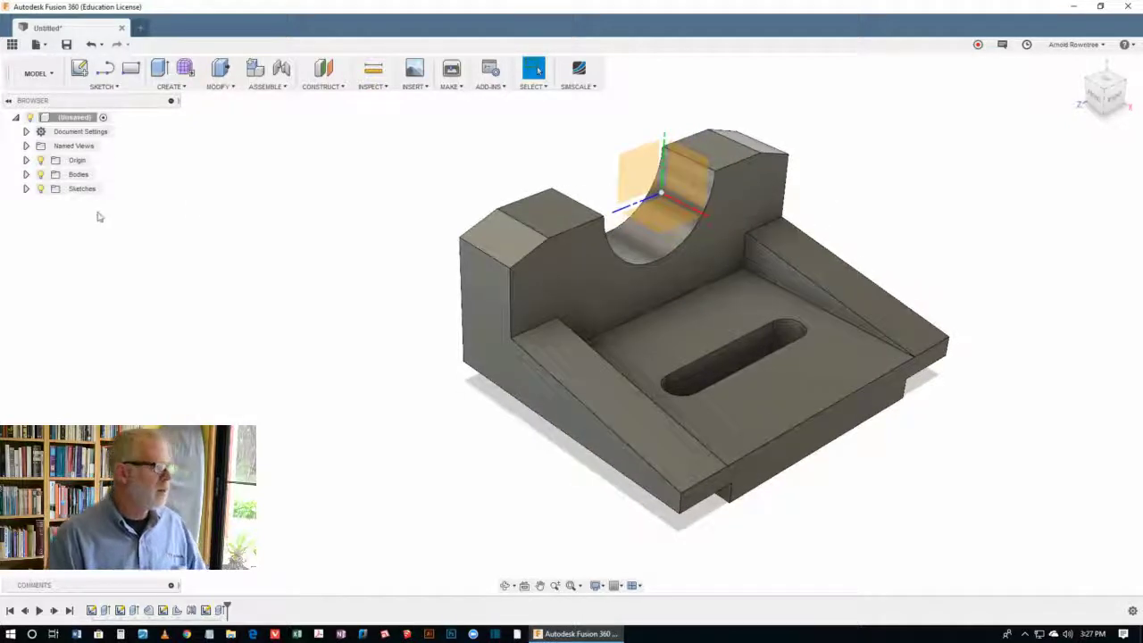
pyautogui.click(40, 160)
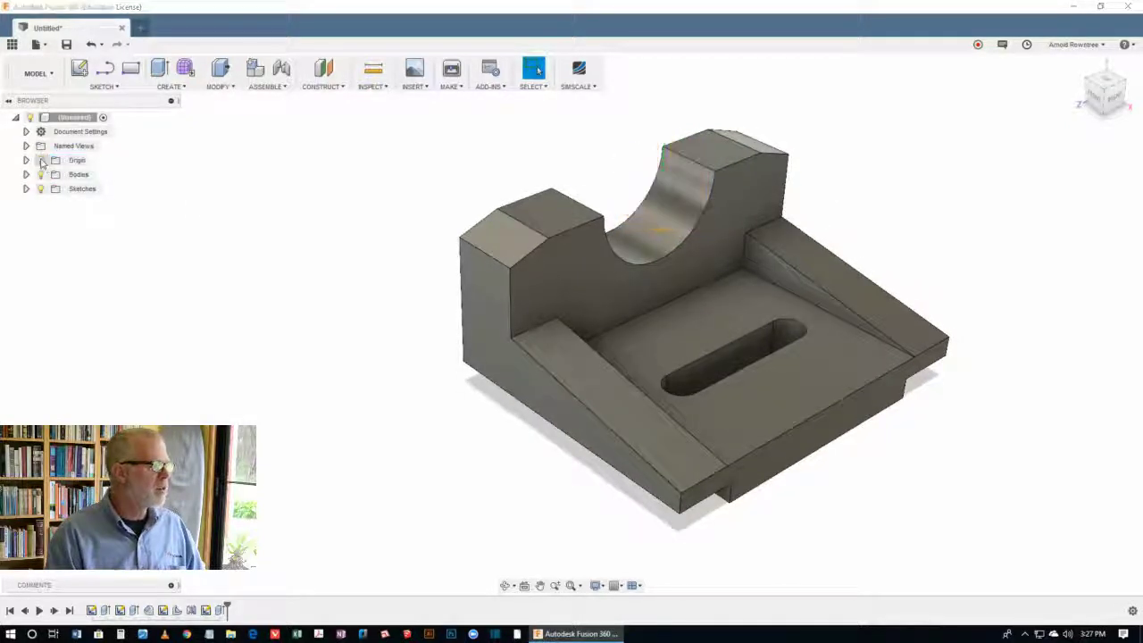
pyautogui.keyDown('shift'); pyautogui.moveTo(893, 196); pyautogui.dragTo(934, 214, button='middle'); pyautogui.keyUp('shift')
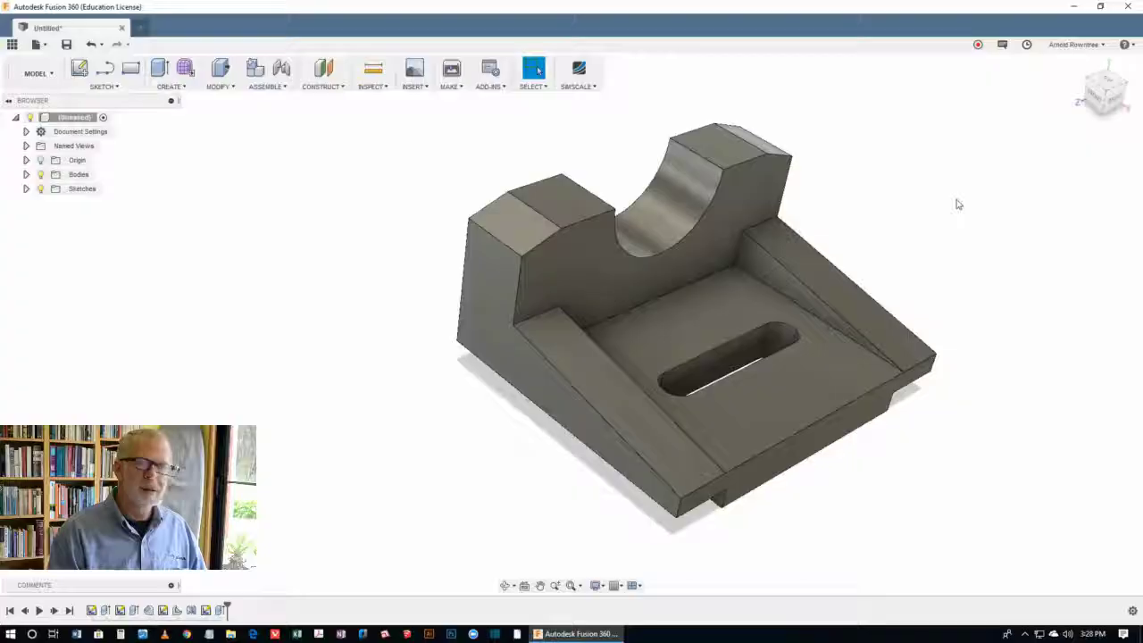